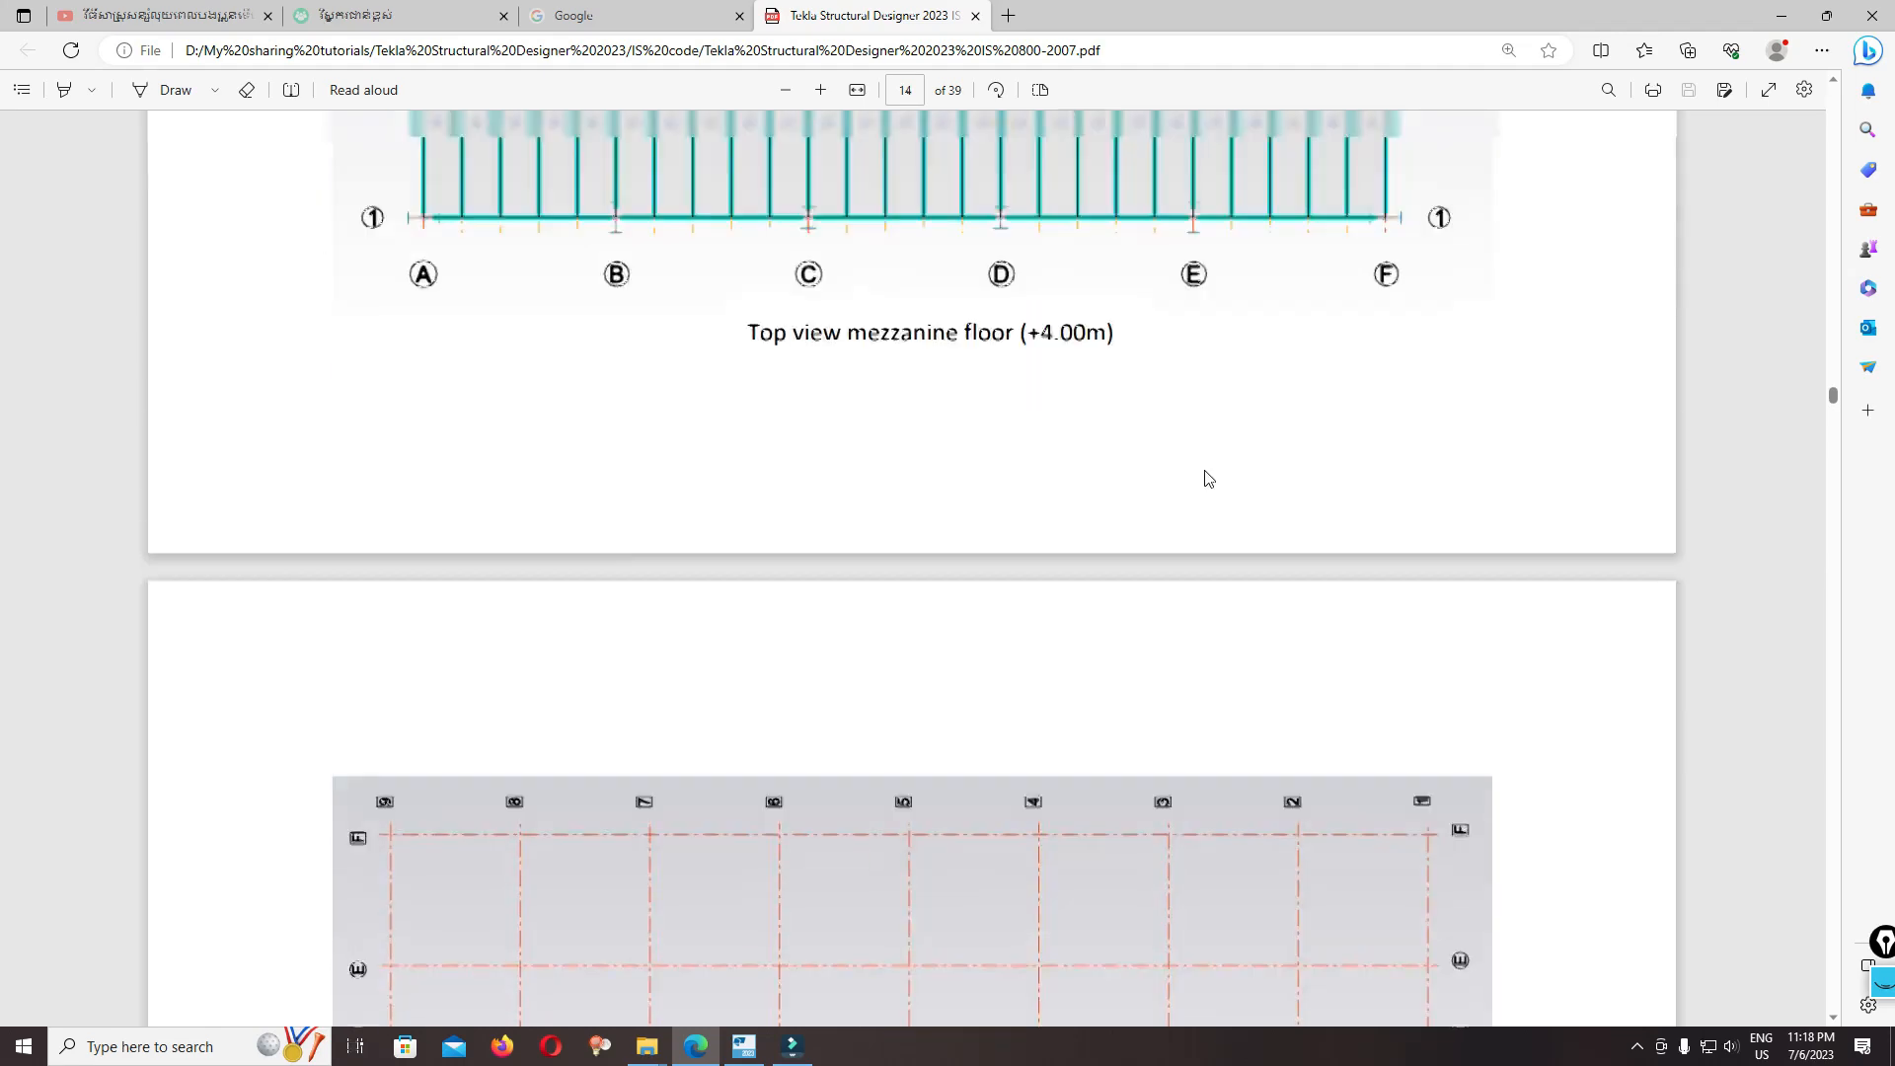
Step: Review the floor plans and the frame 1 elevation in the PDF, and switch to Tekla Structural Designer
scroll(908, 447, "down", 3)
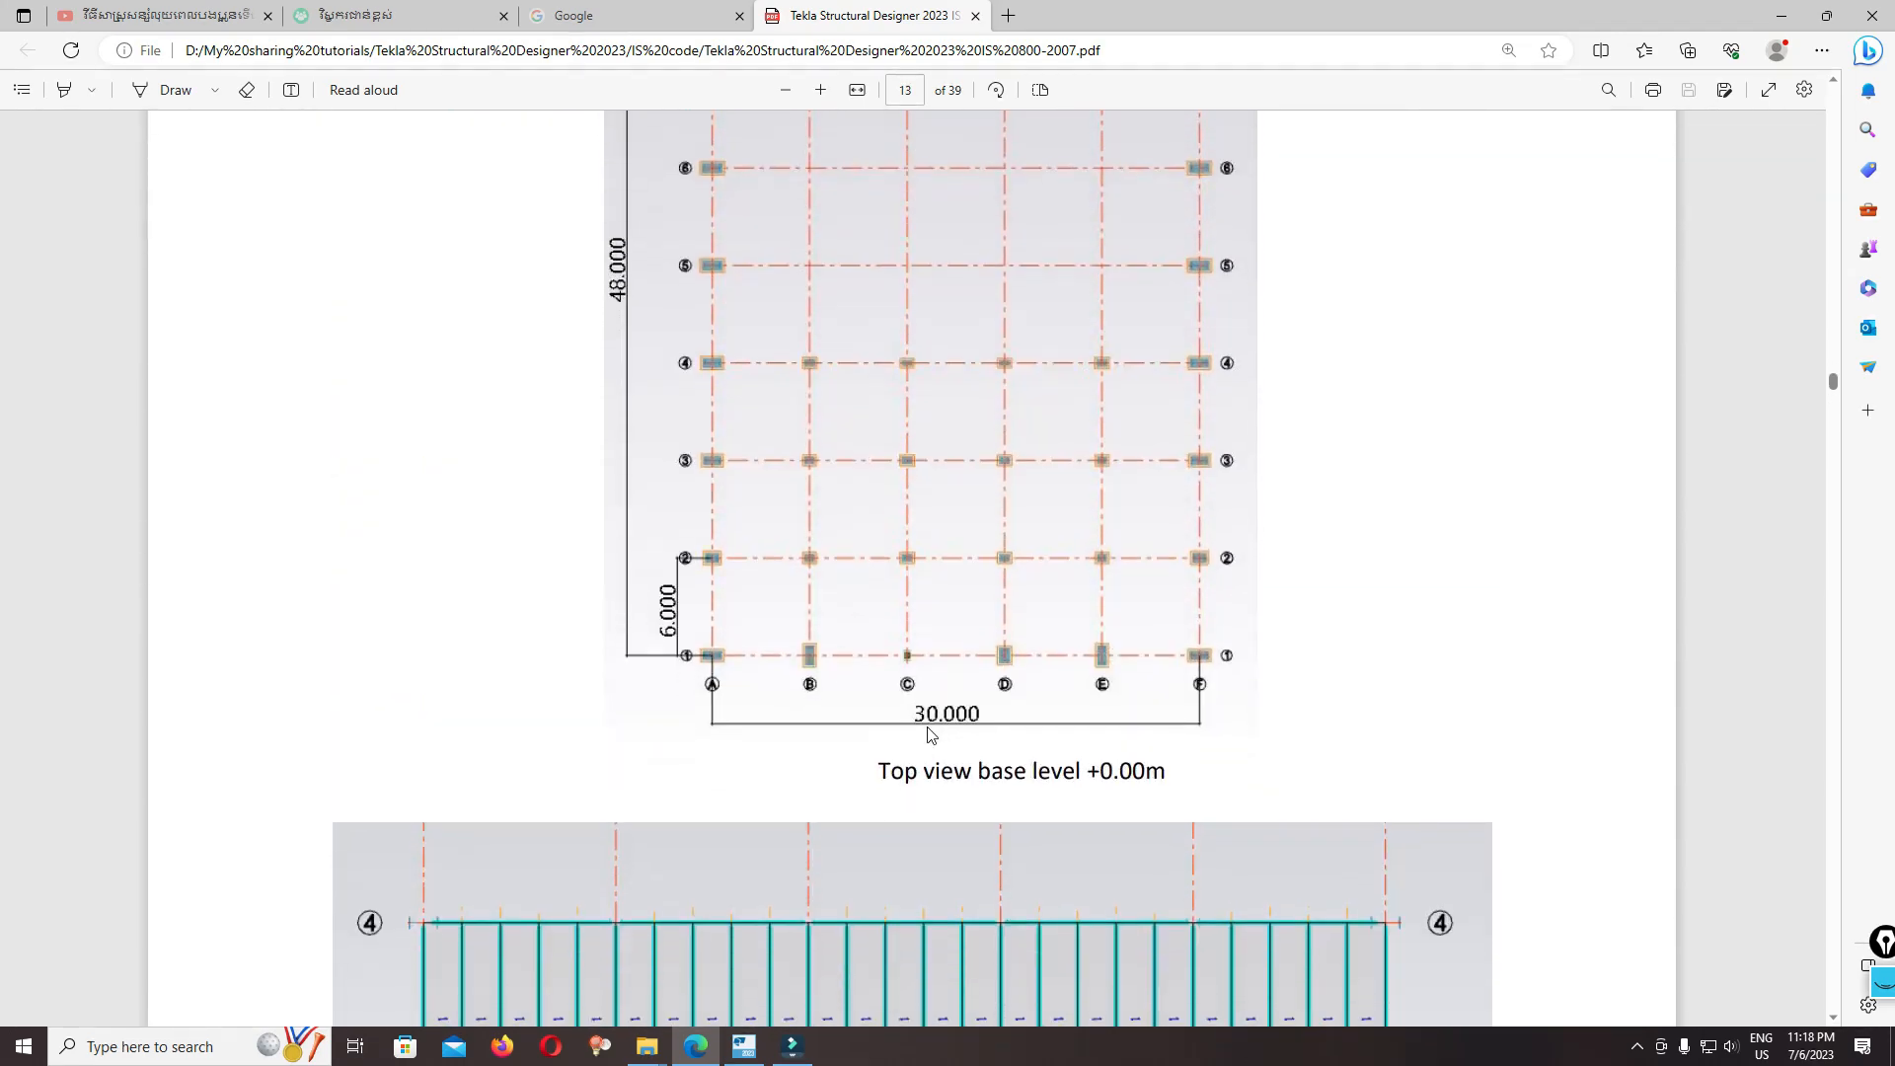
scroll(975, 679, "down", 6)
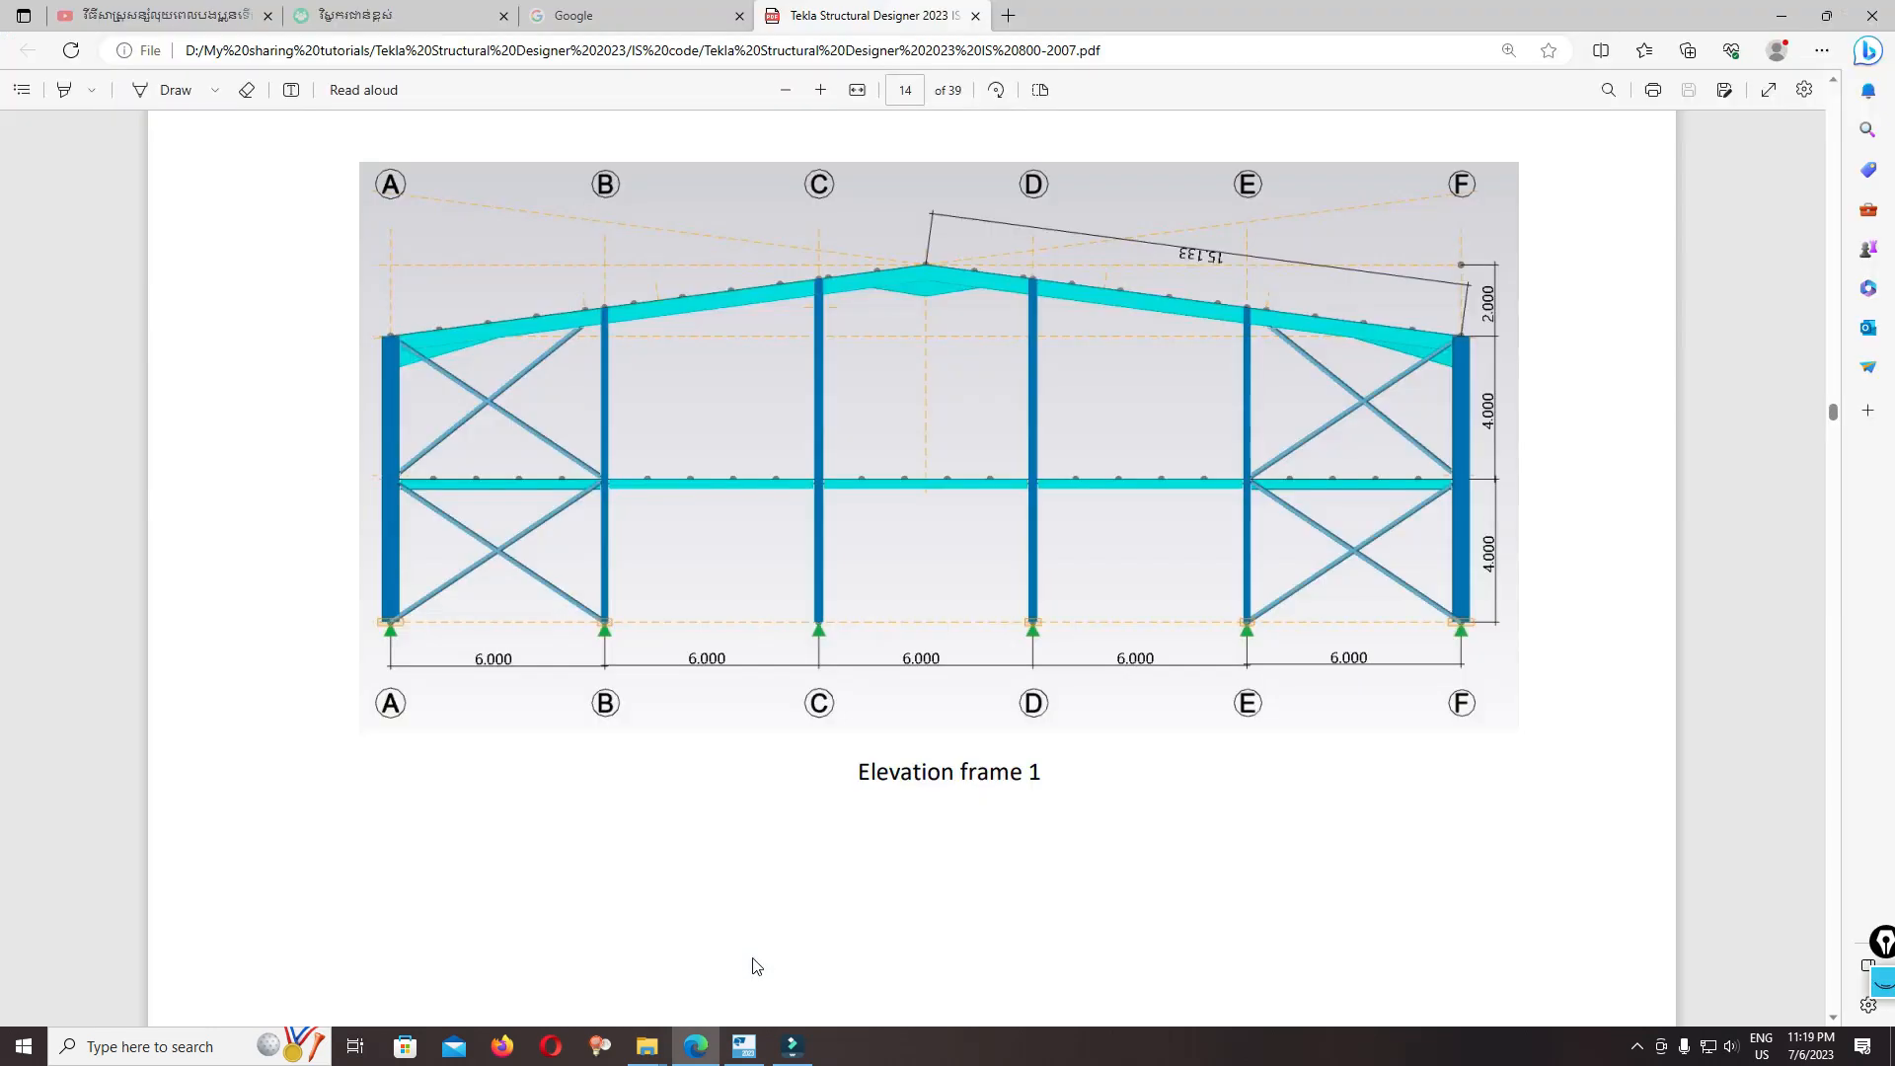
left_click(1773, 13)
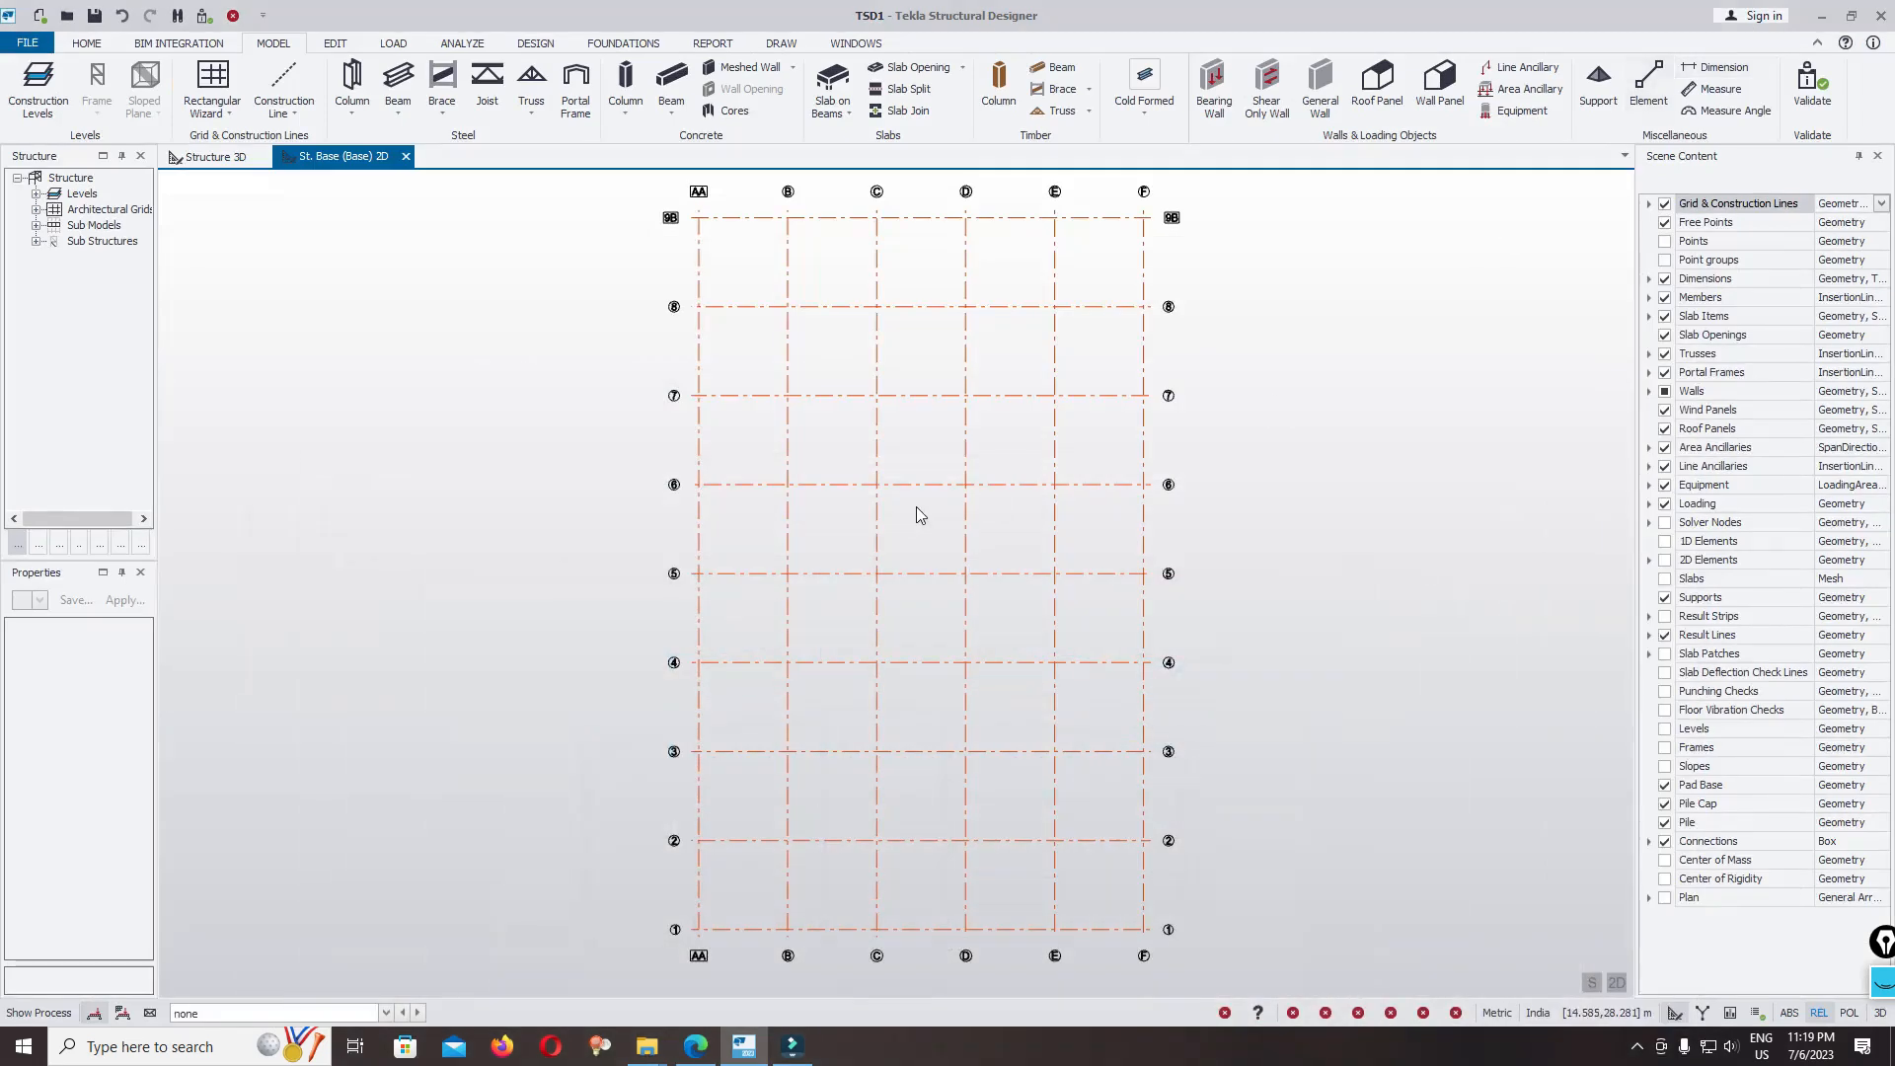
Step: Start a rolled steel column with its top level set to St. 2 (2) and Autodesign turned off
left_click(354, 78)
left_click_drag(158, 662, 316, 662)
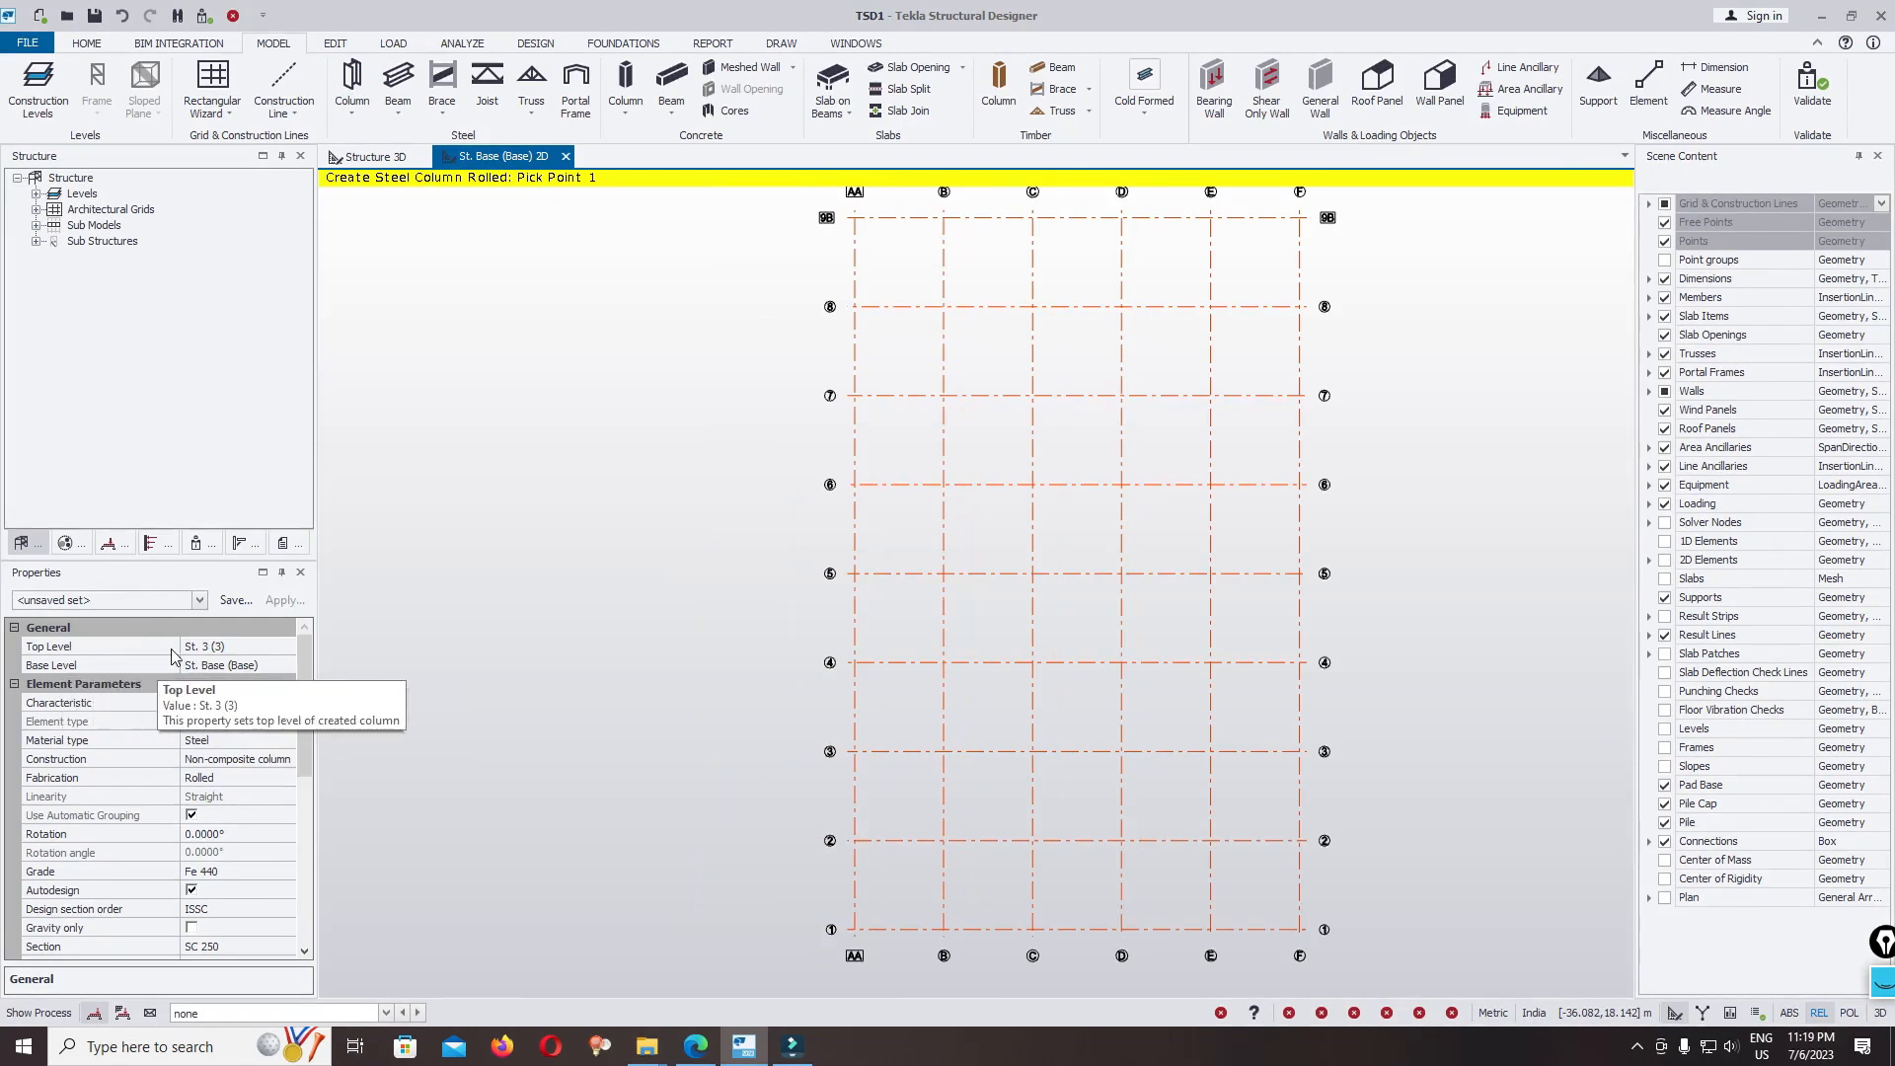
left_click(237, 647)
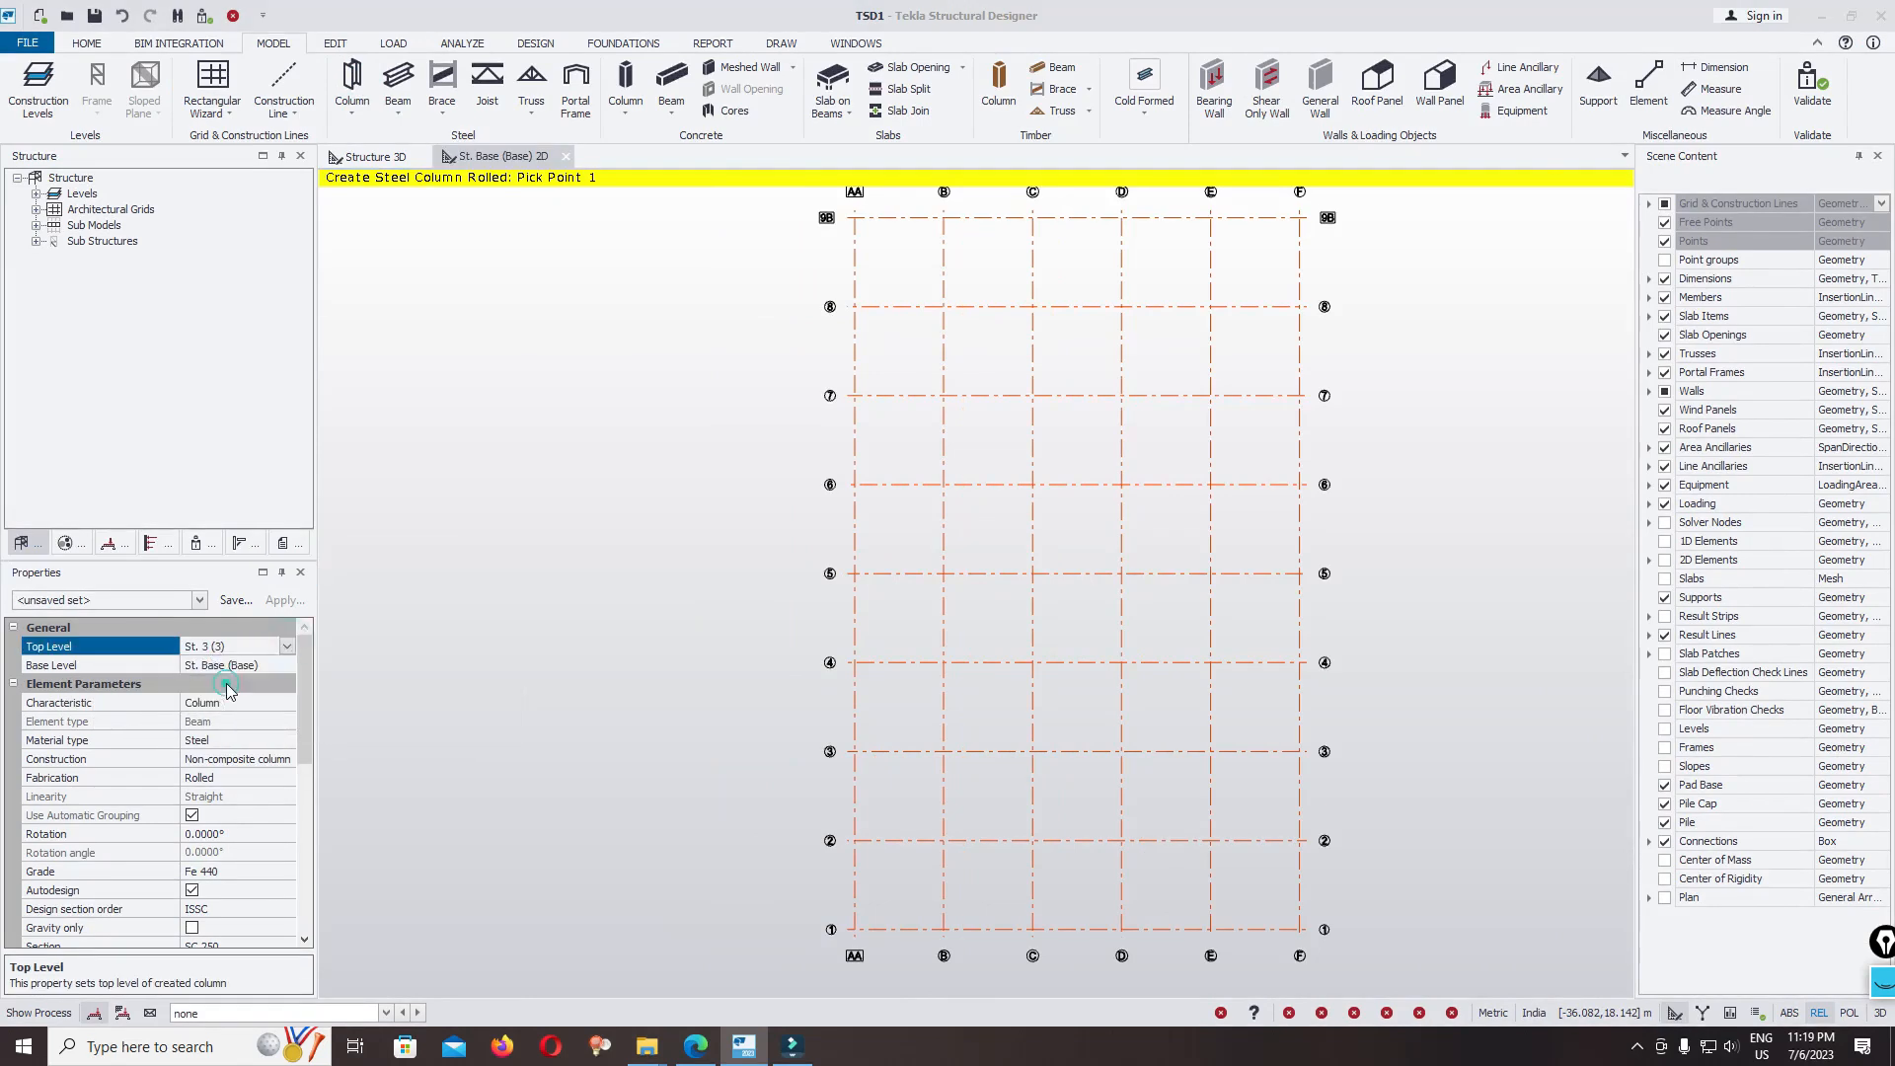
left_click(226, 683)
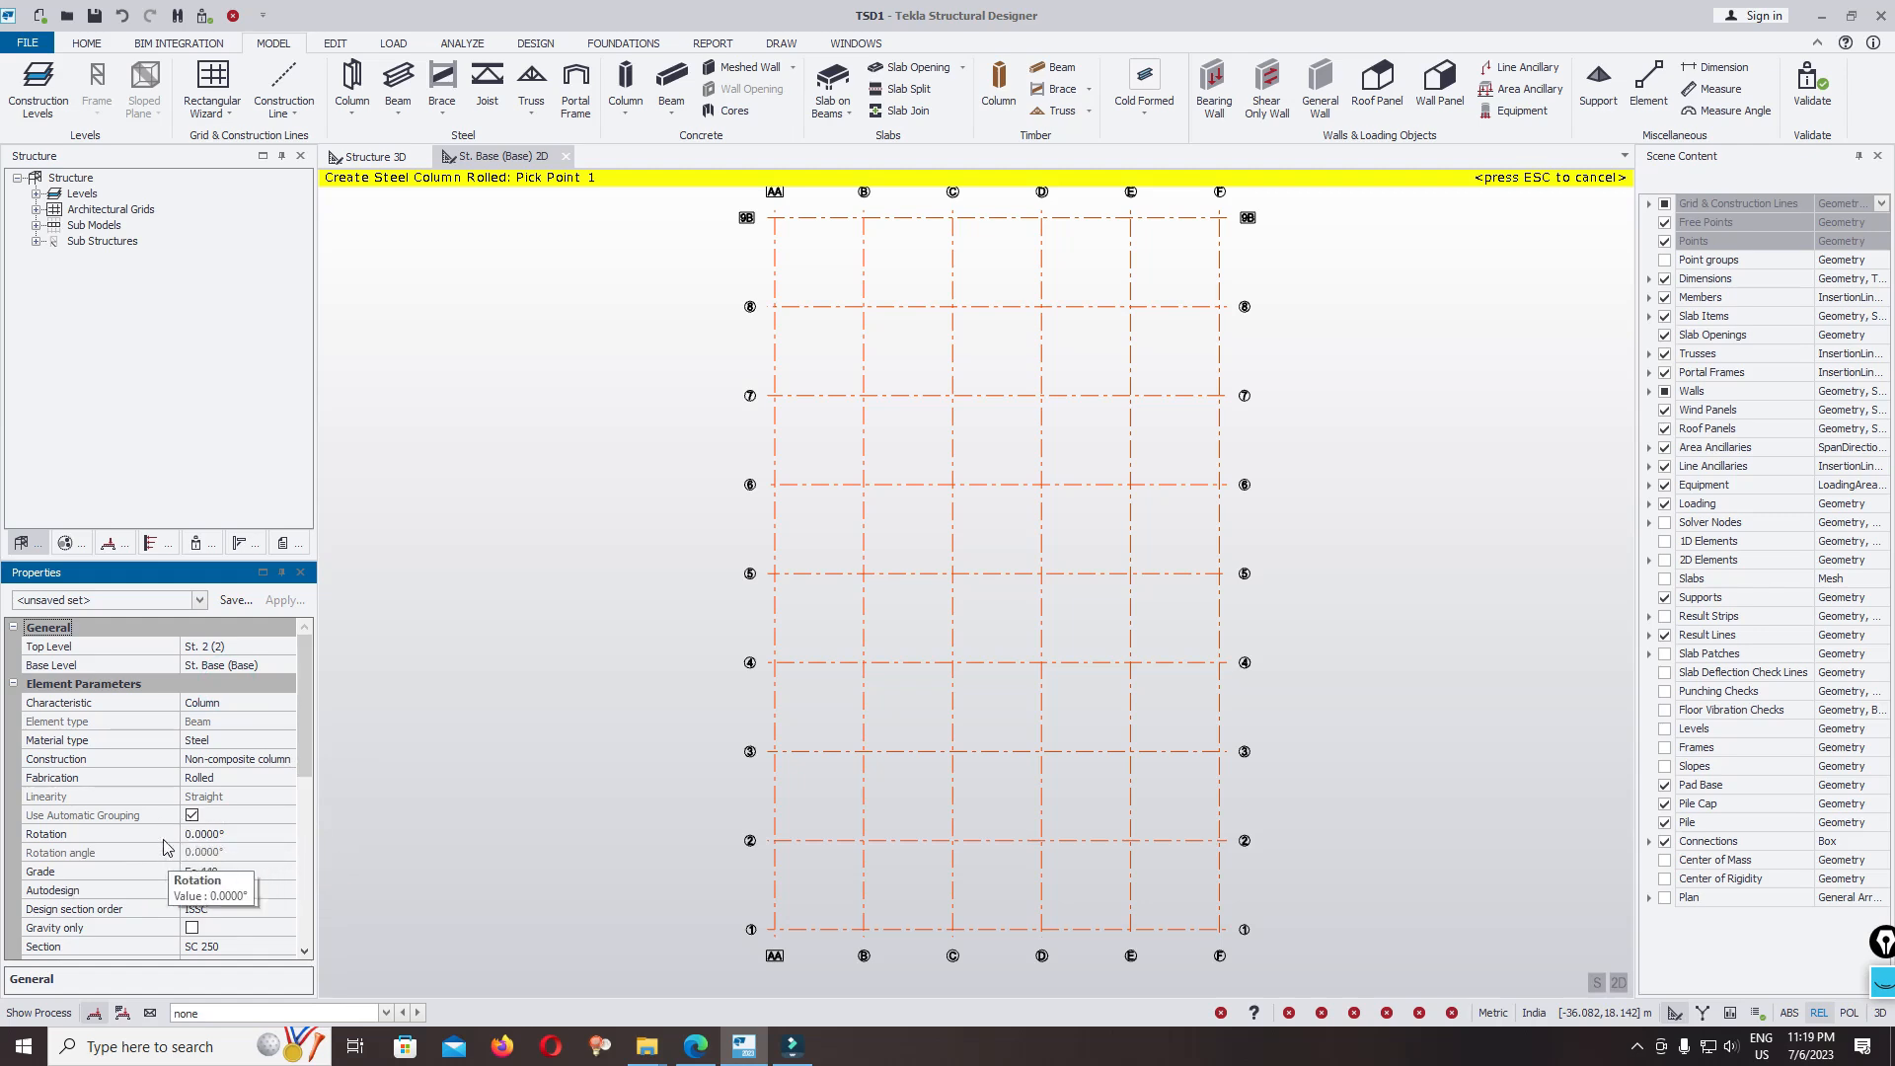
left_click_drag(308, 752, 306, 801)
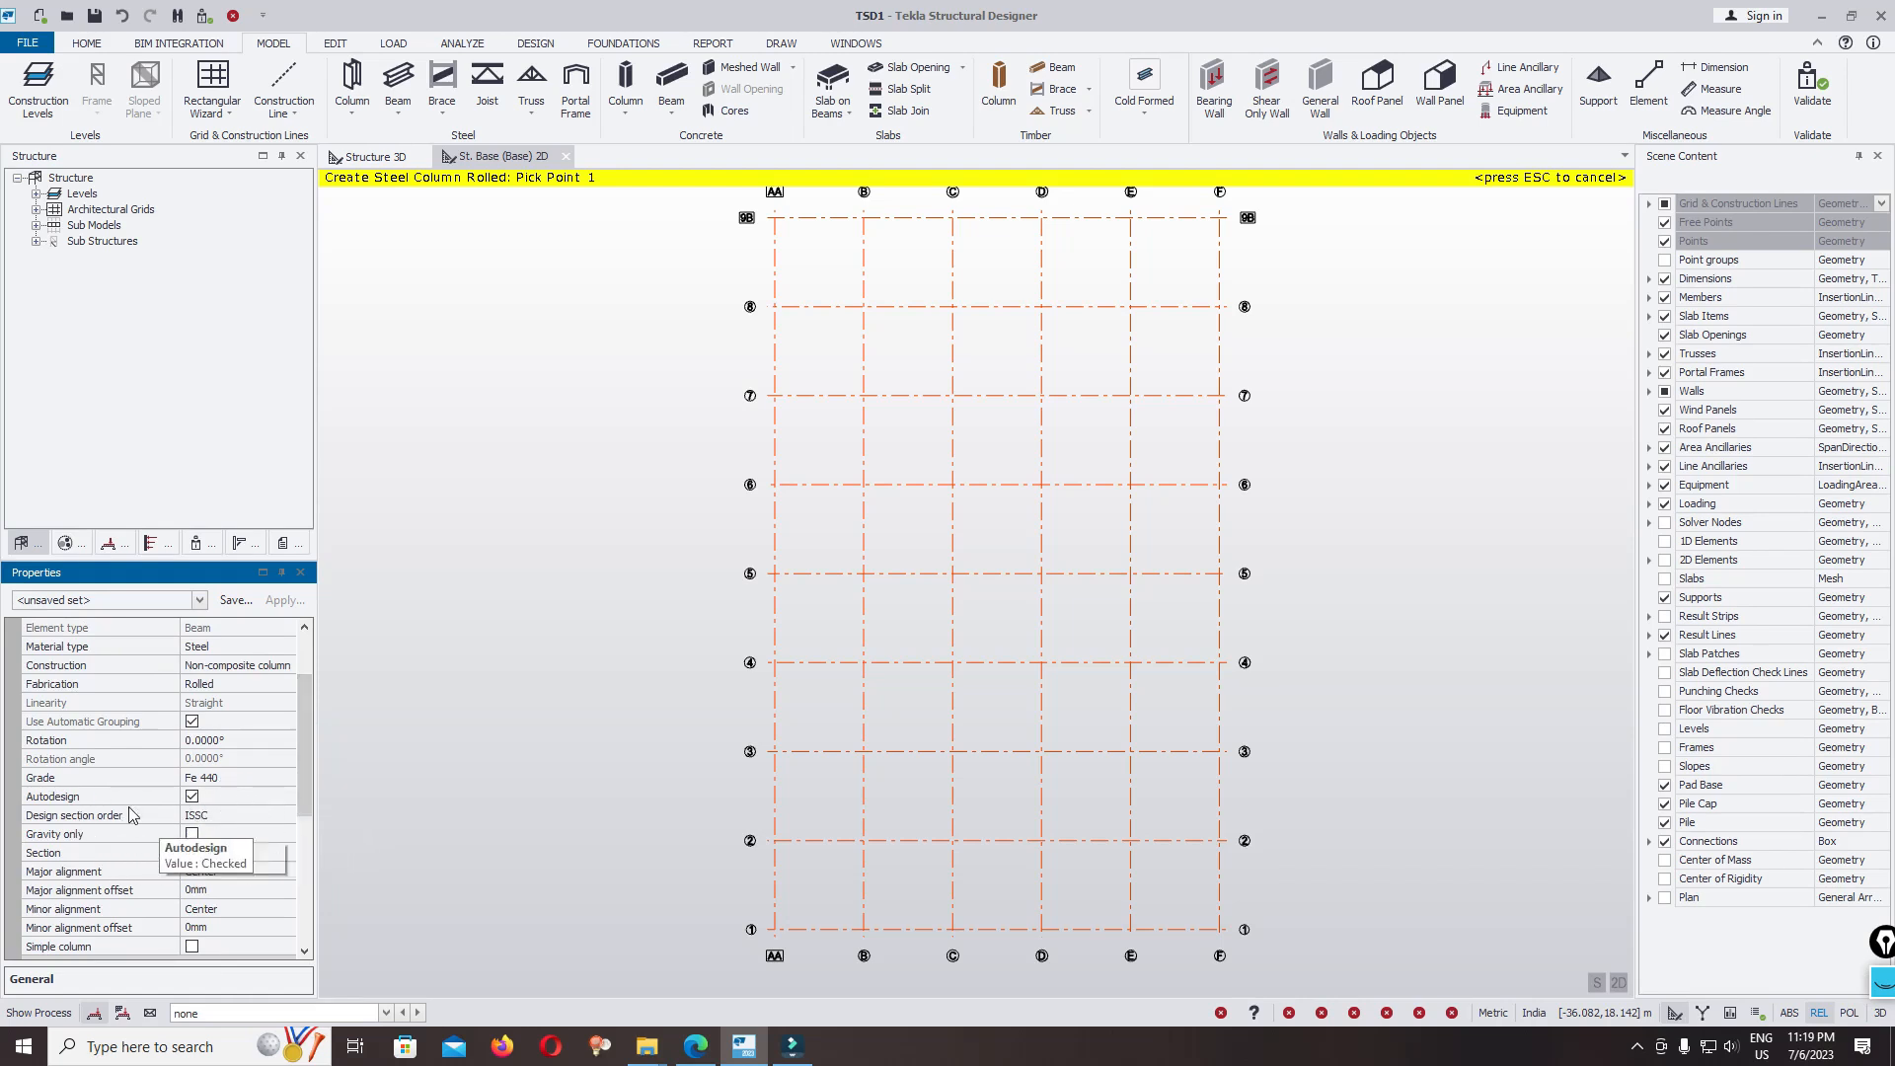
left_click(192, 798)
Step: Set the column section to ISP NPB 500x200x79.36 from the Narrow Flange Parallel Beams (SAIL) group
left_click_drag(305, 760, 298, 792)
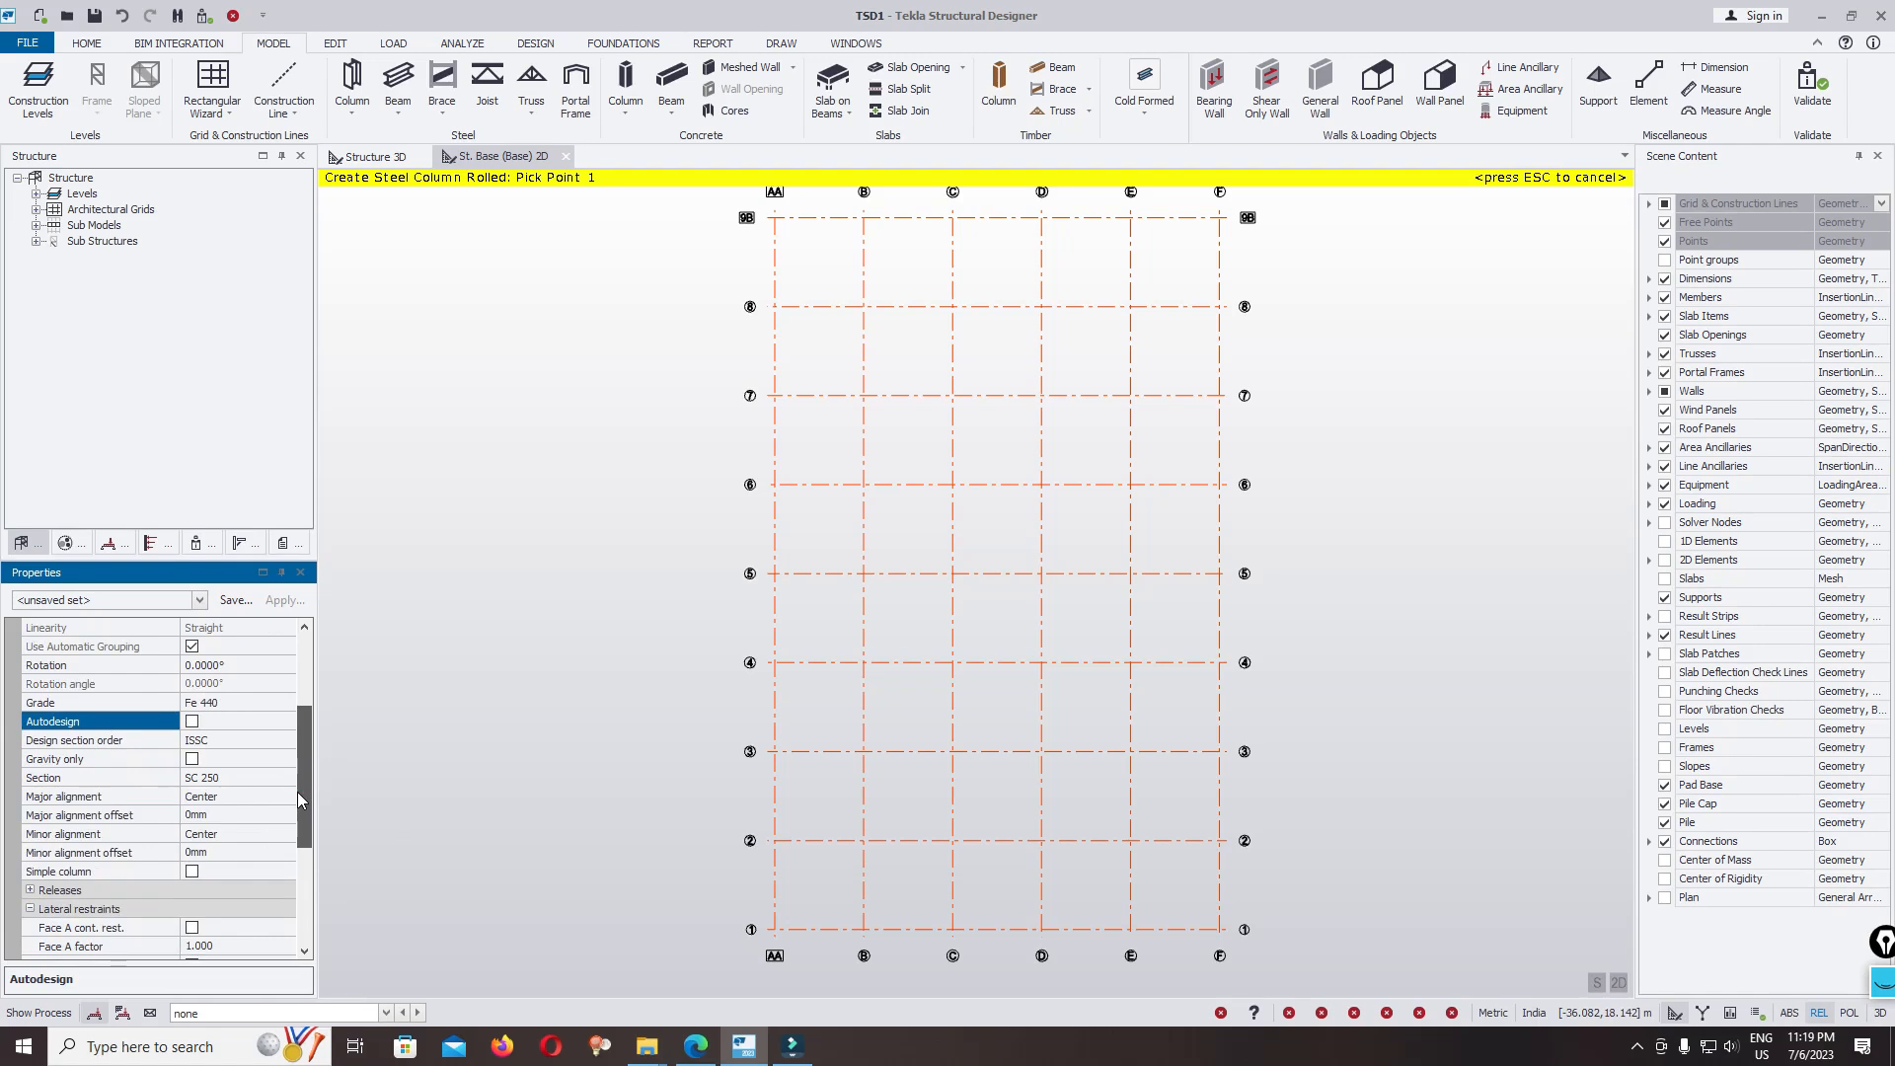
left_click_drag(298, 797, 288, 804)
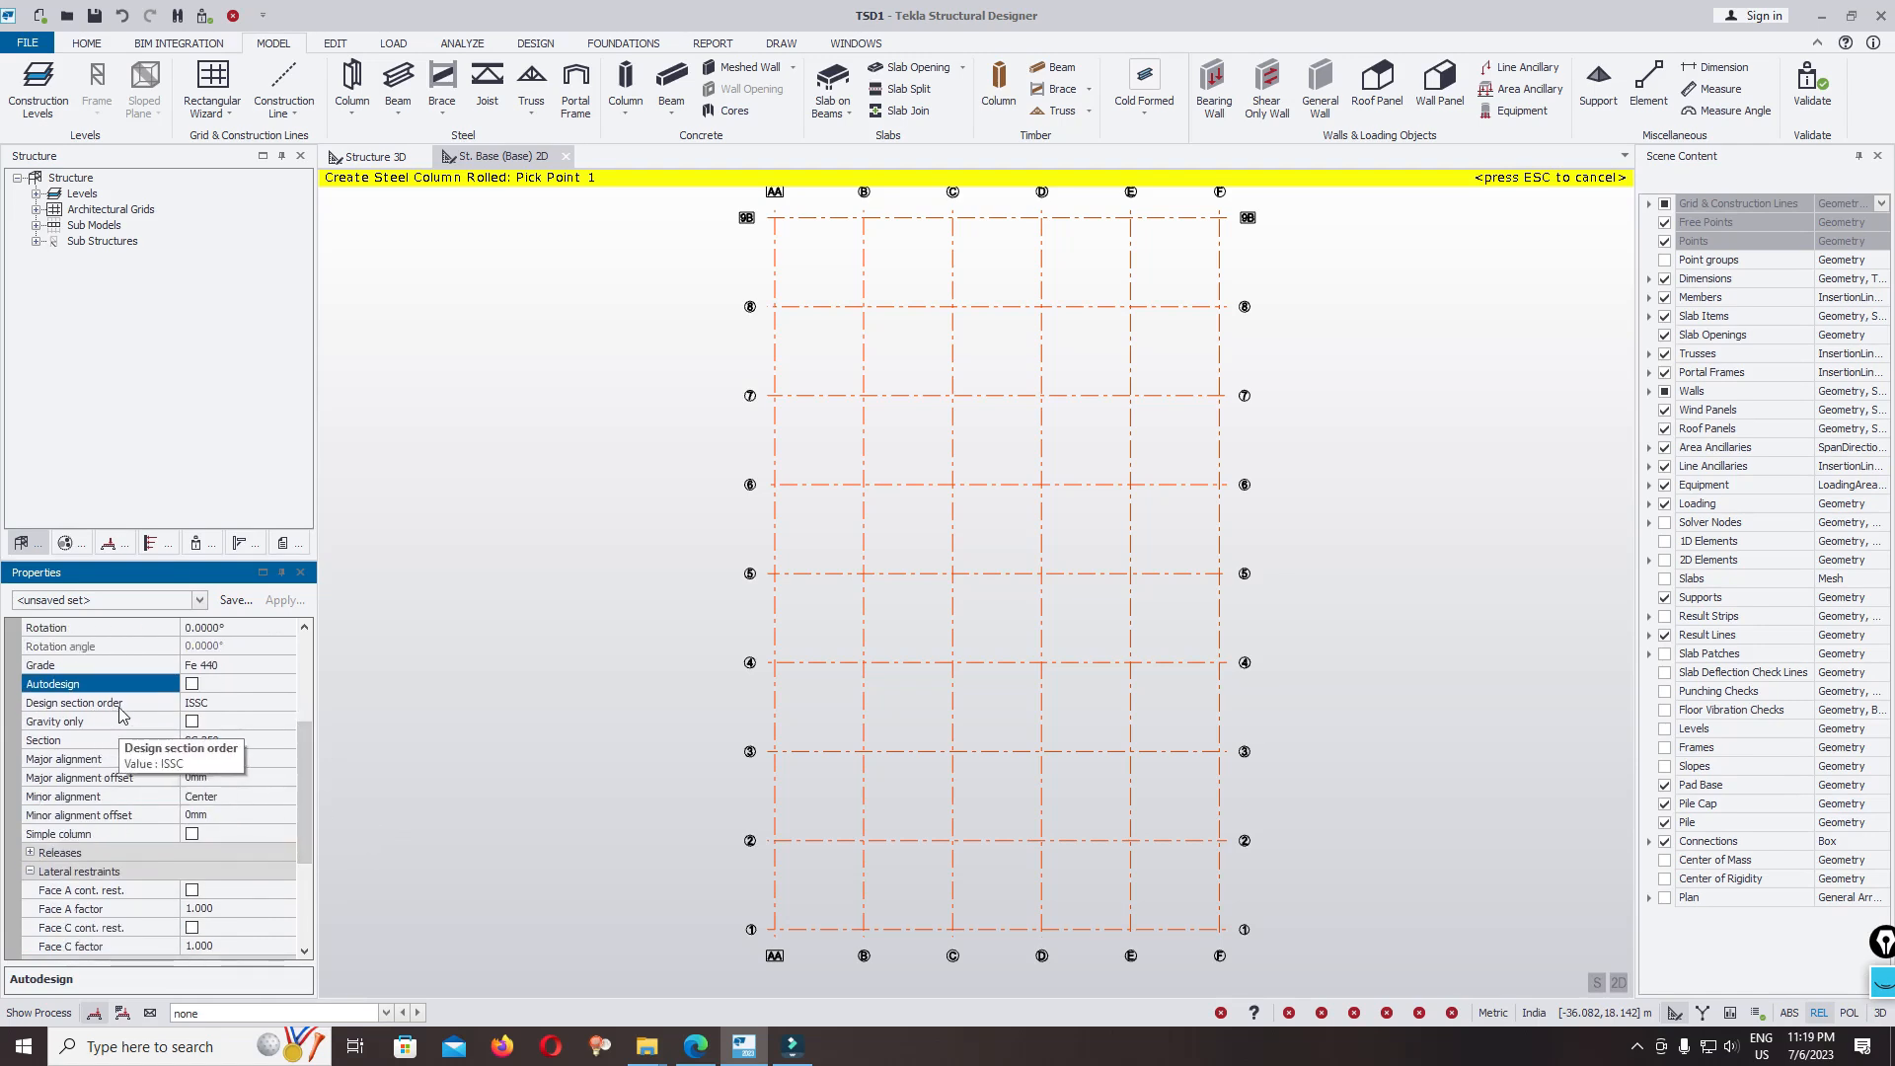
left_click(59, 742)
left_click(288, 740)
left_click(261, 780)
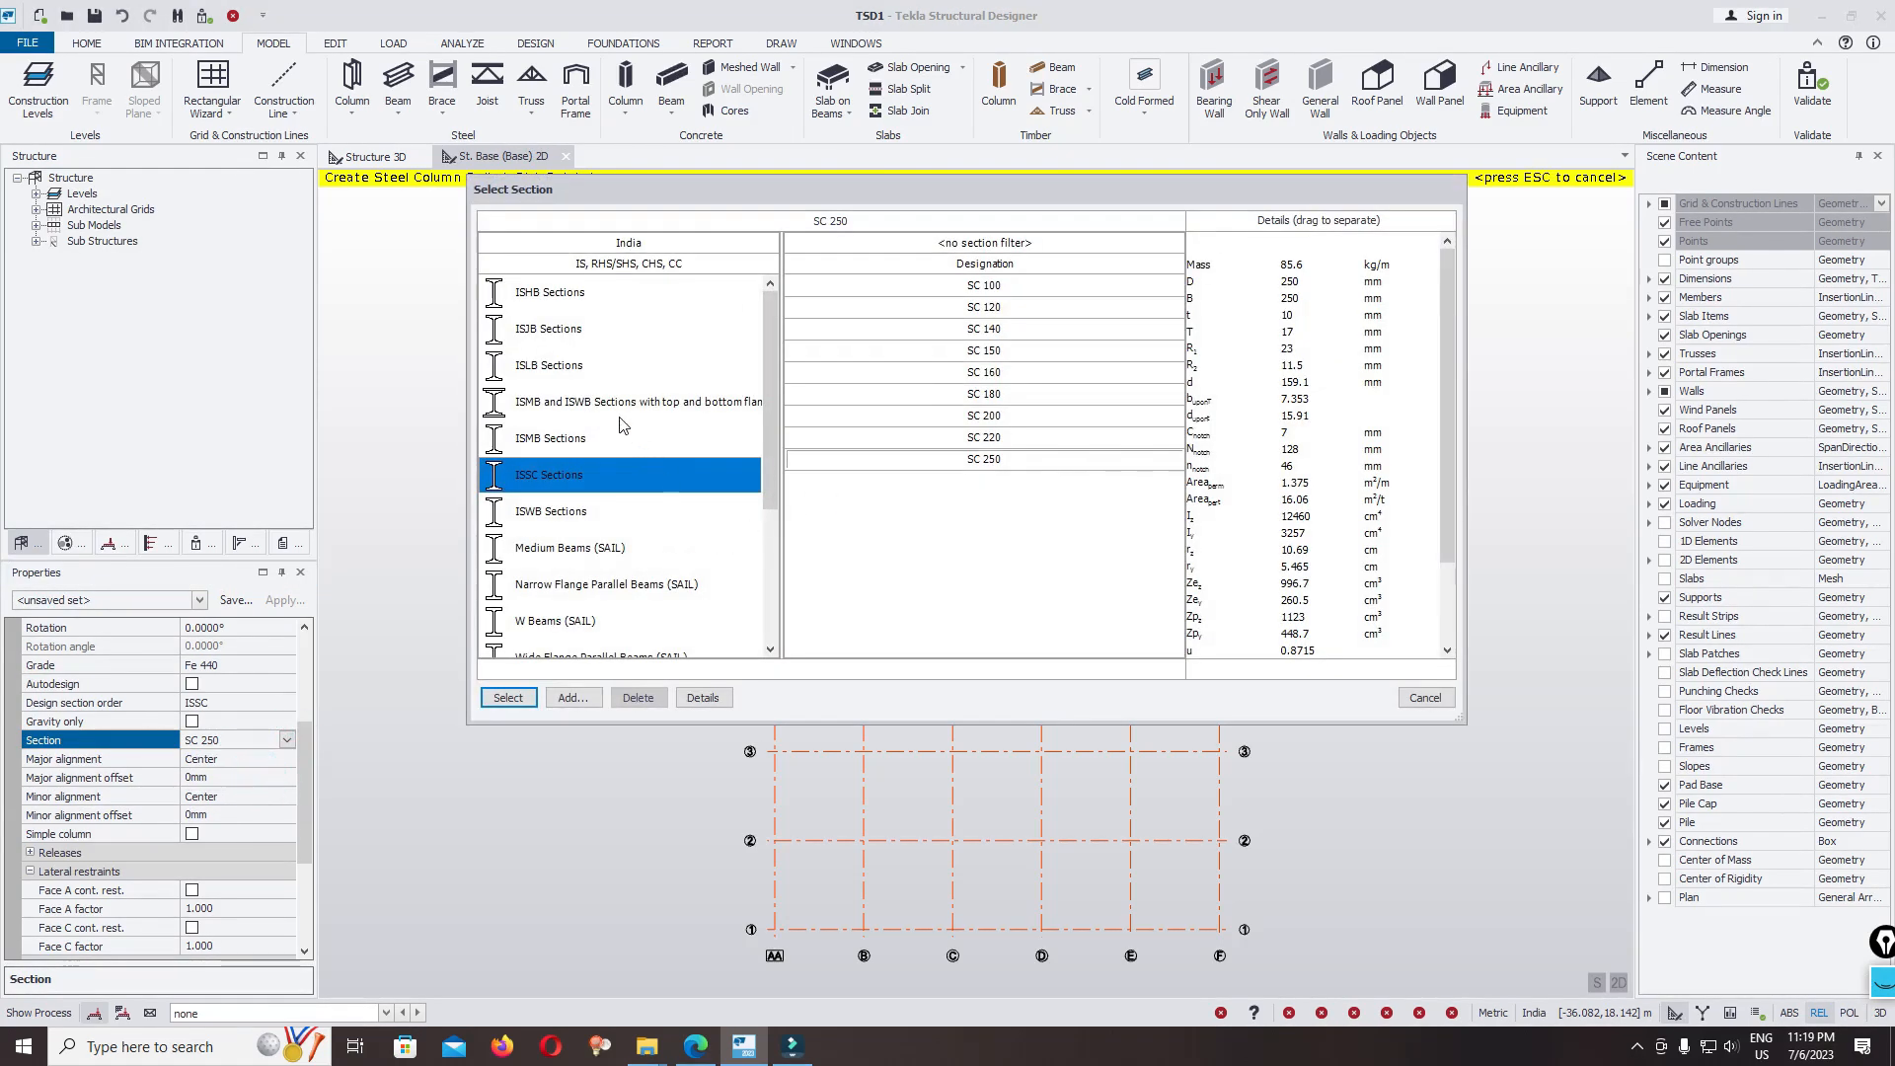
scroll(618, 450, "down", 1)
left_click(592, 552)
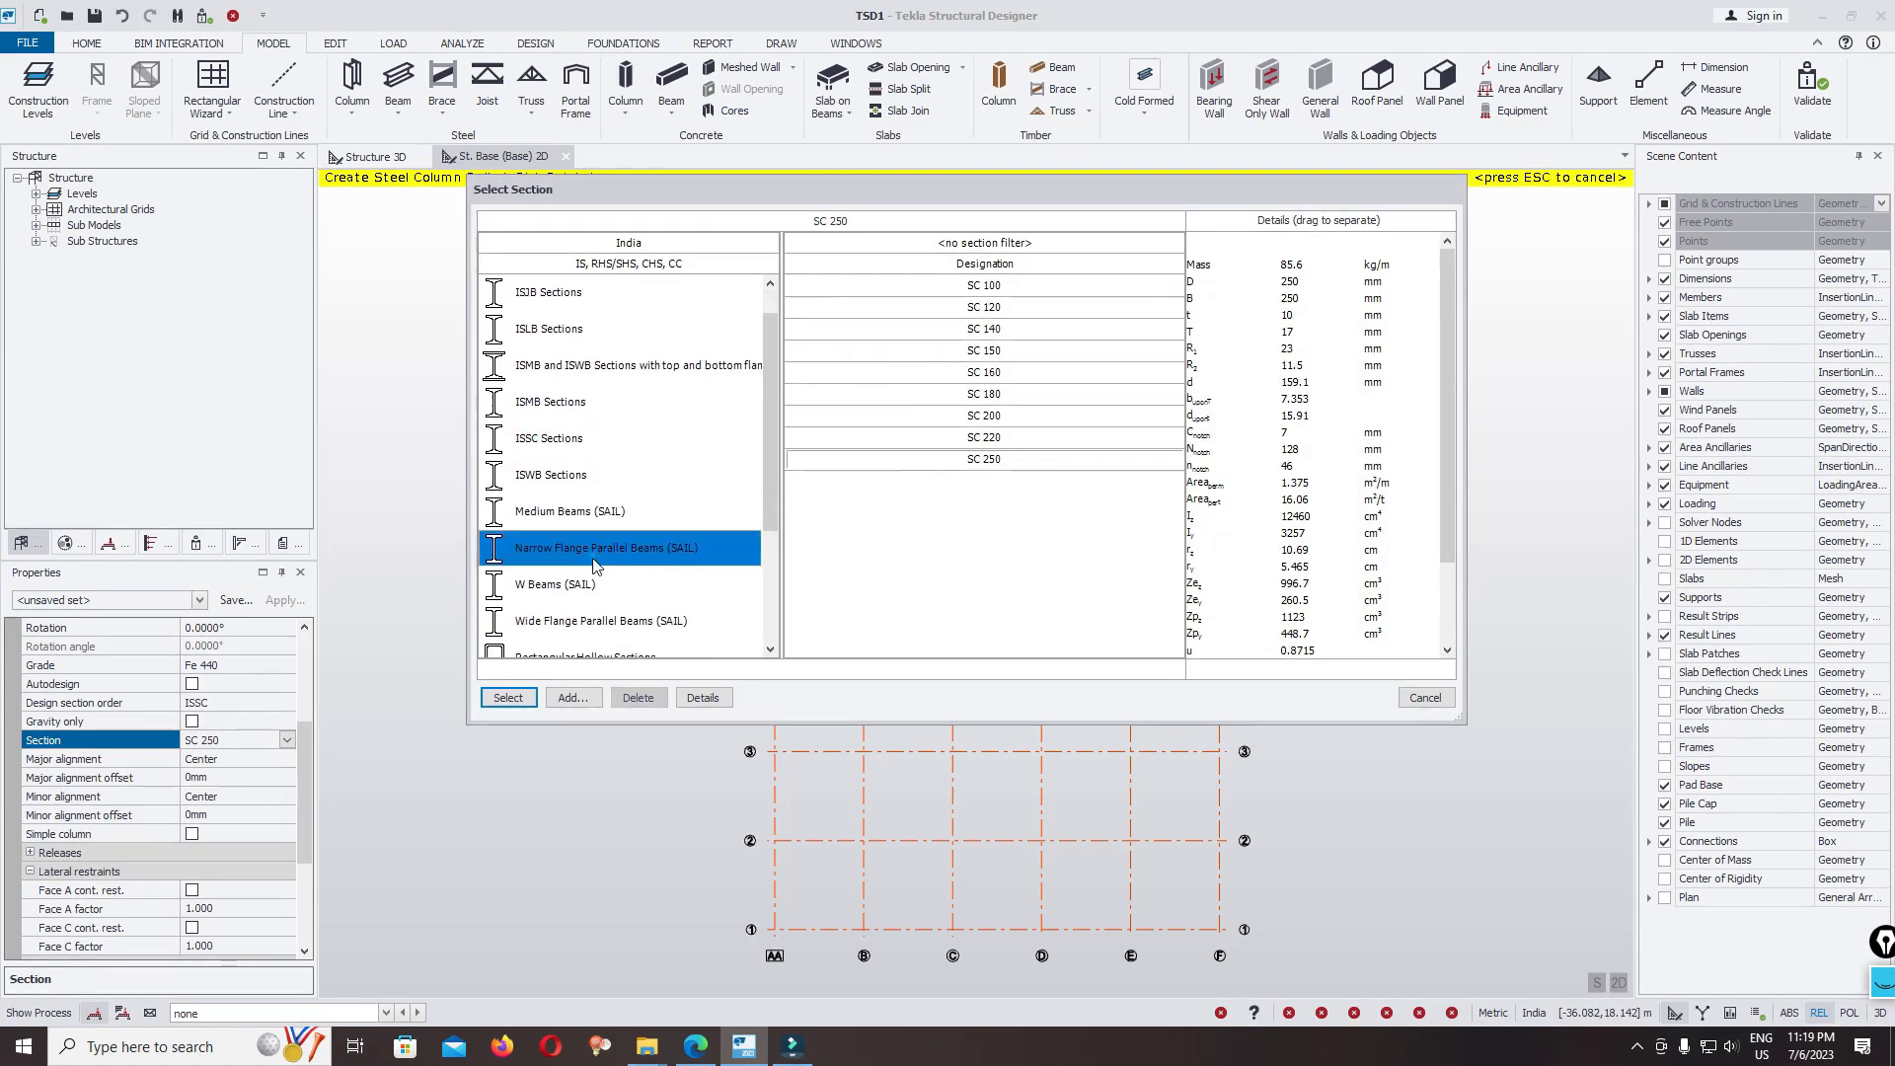
scroll(883, 562, "down", 4)
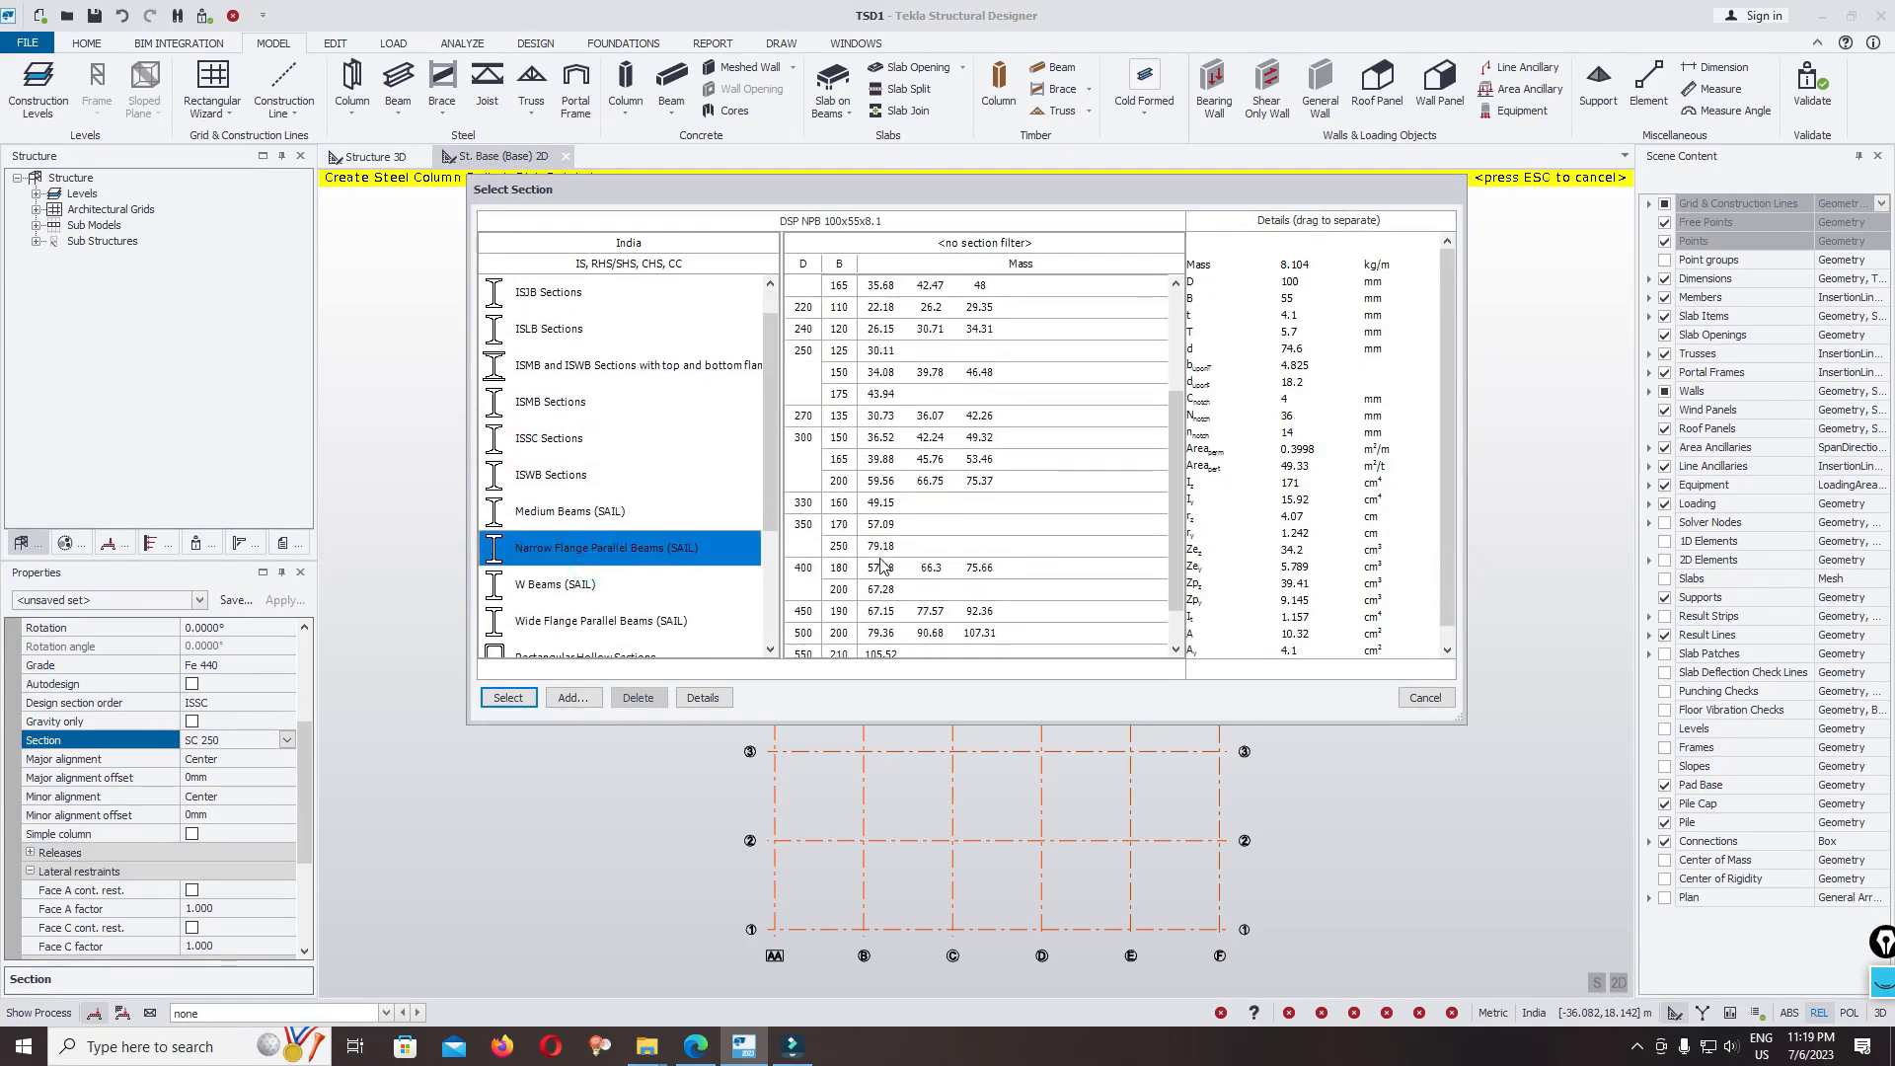
left_click(808, 582)
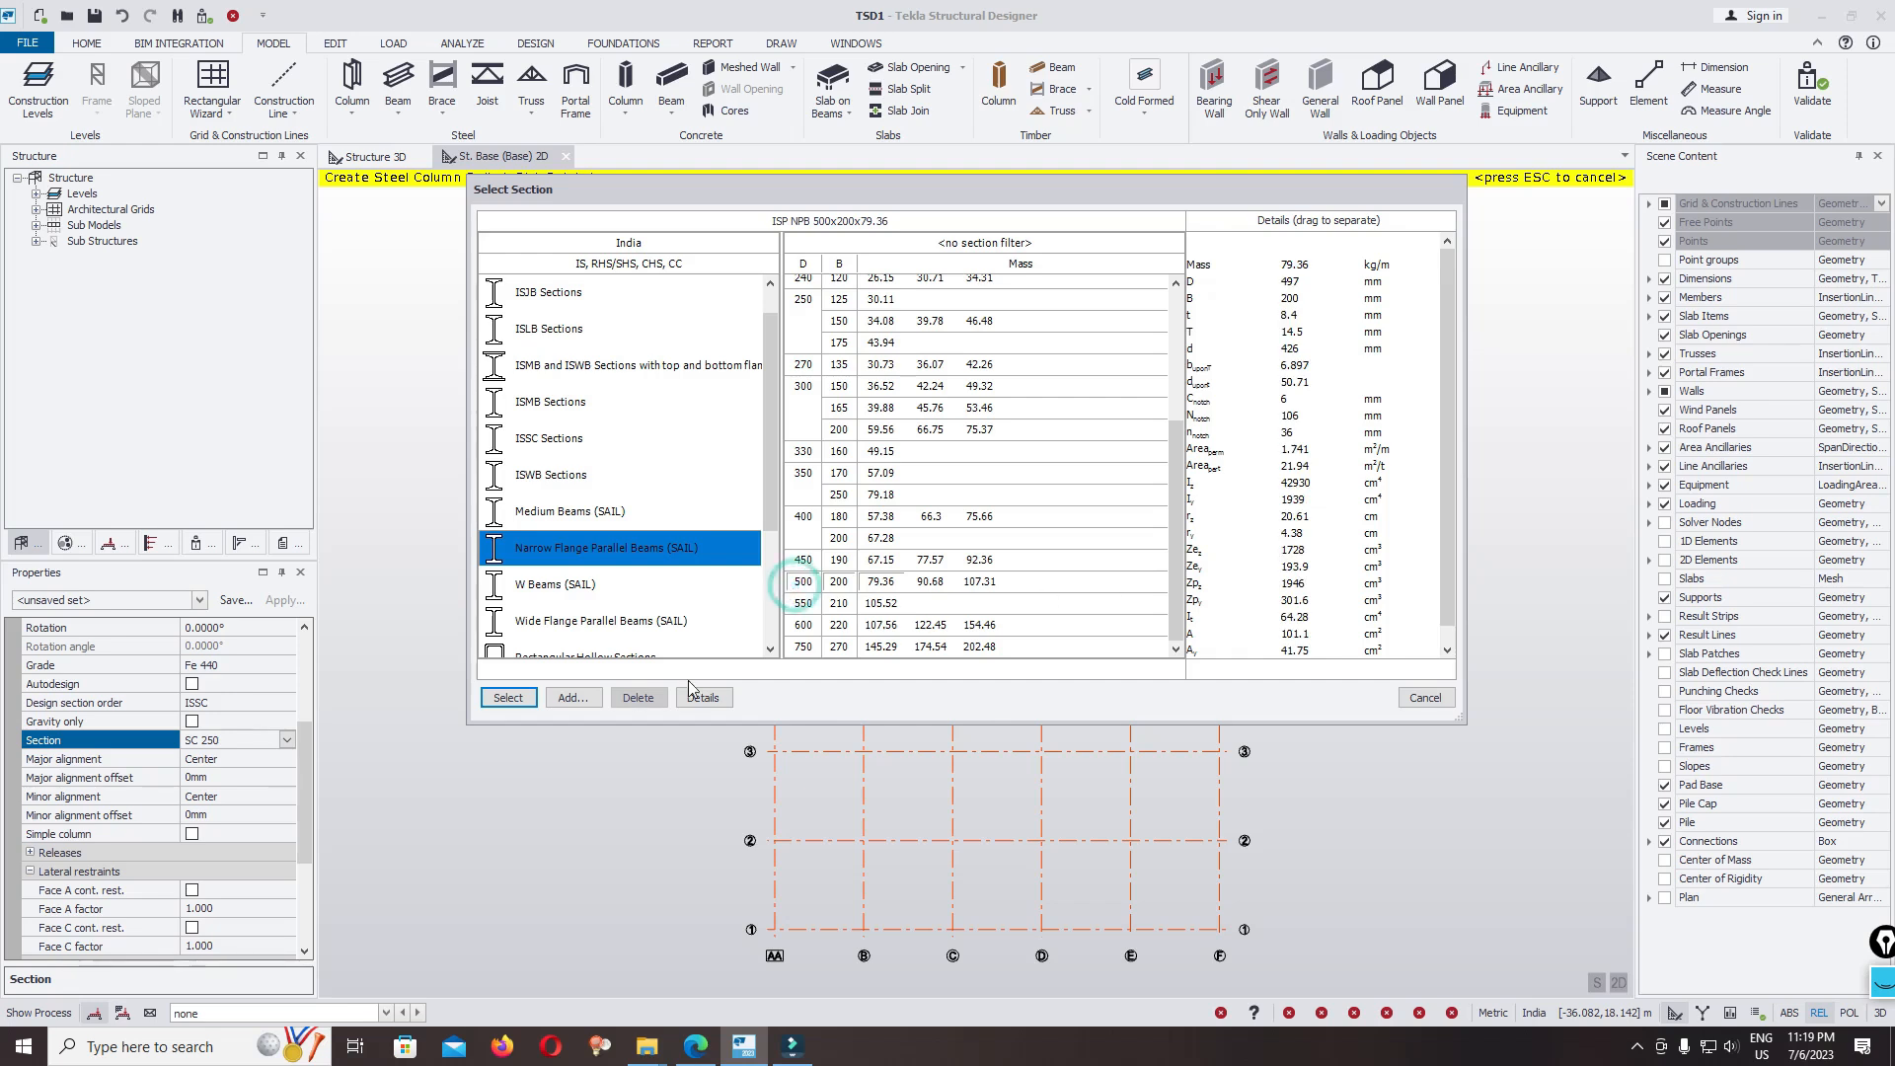
left_click(508, 698)
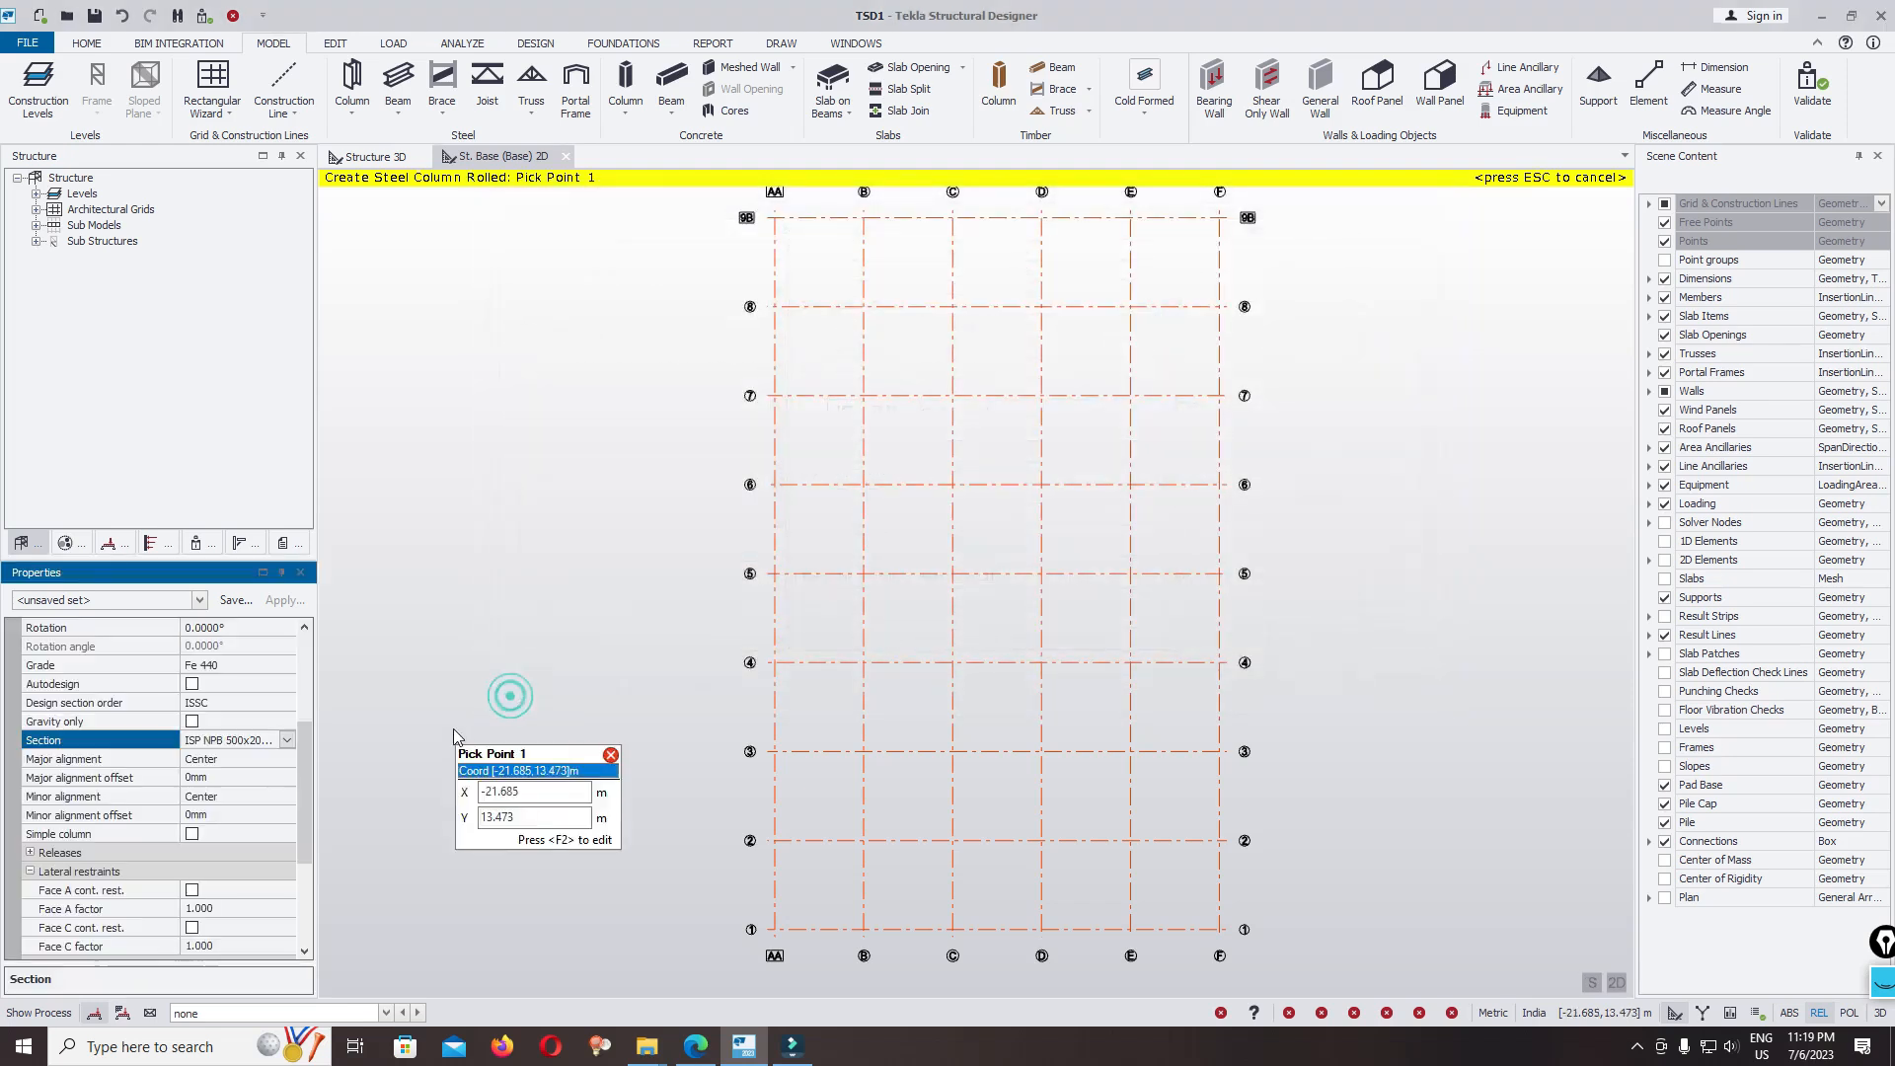
Step: Open the Indian section orders for the column's design section order and highlight DSP NPB
left_click(245, 698)
left_click(285, 703)
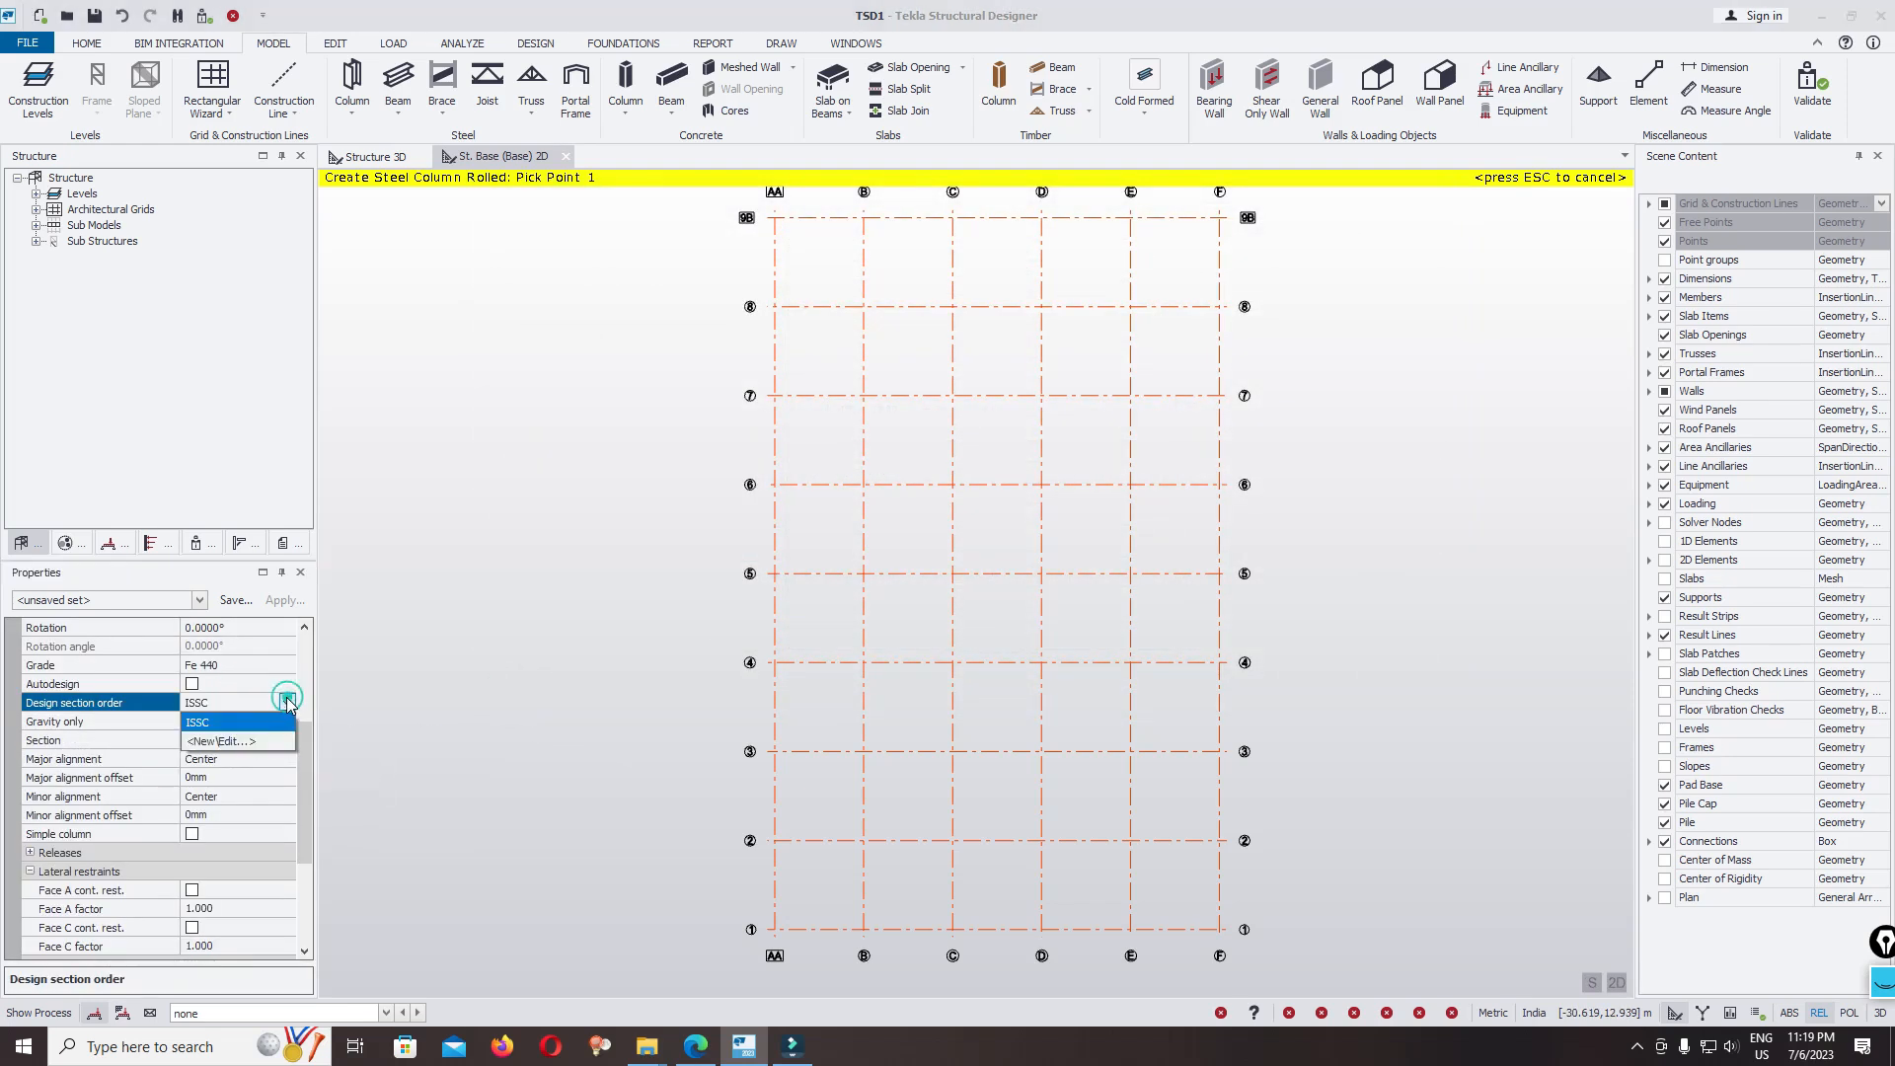
left_click(234, 748)
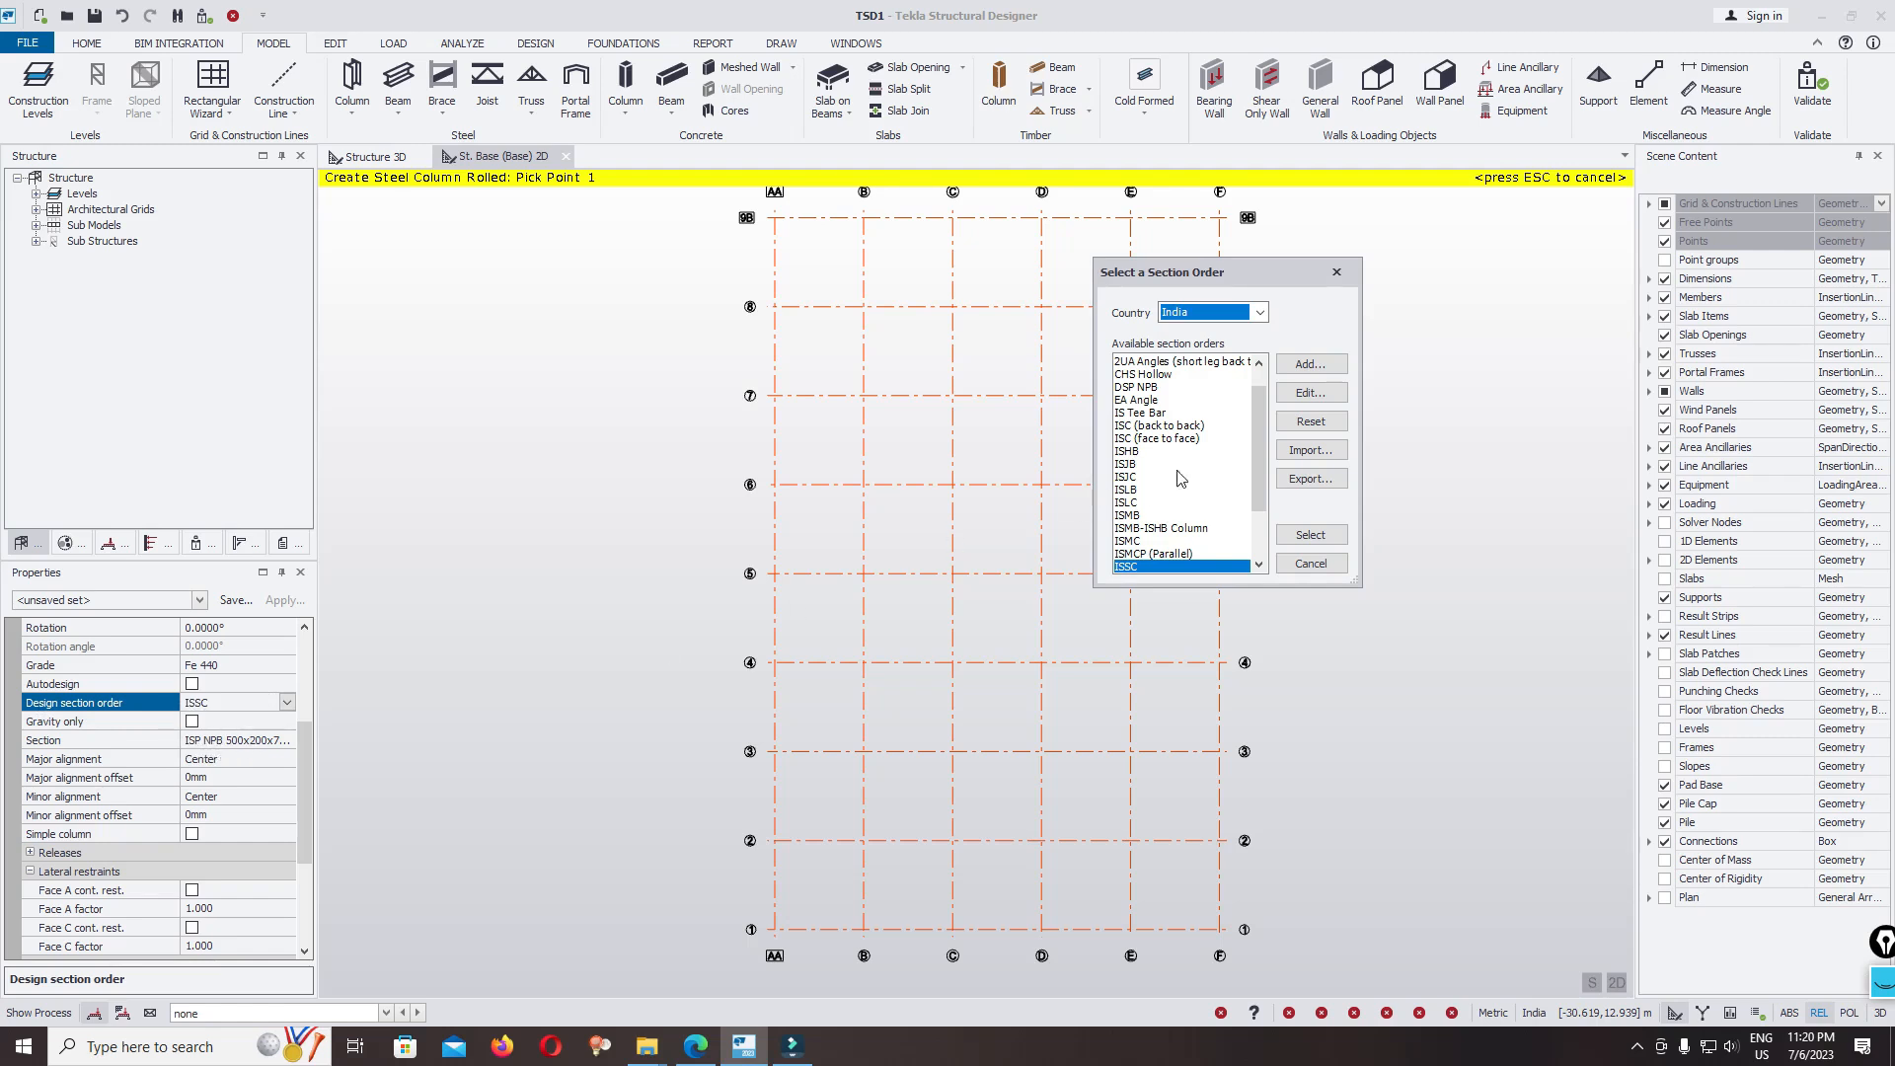
scroll(1155, 454, "up", 1)
left_click(1145, 415)
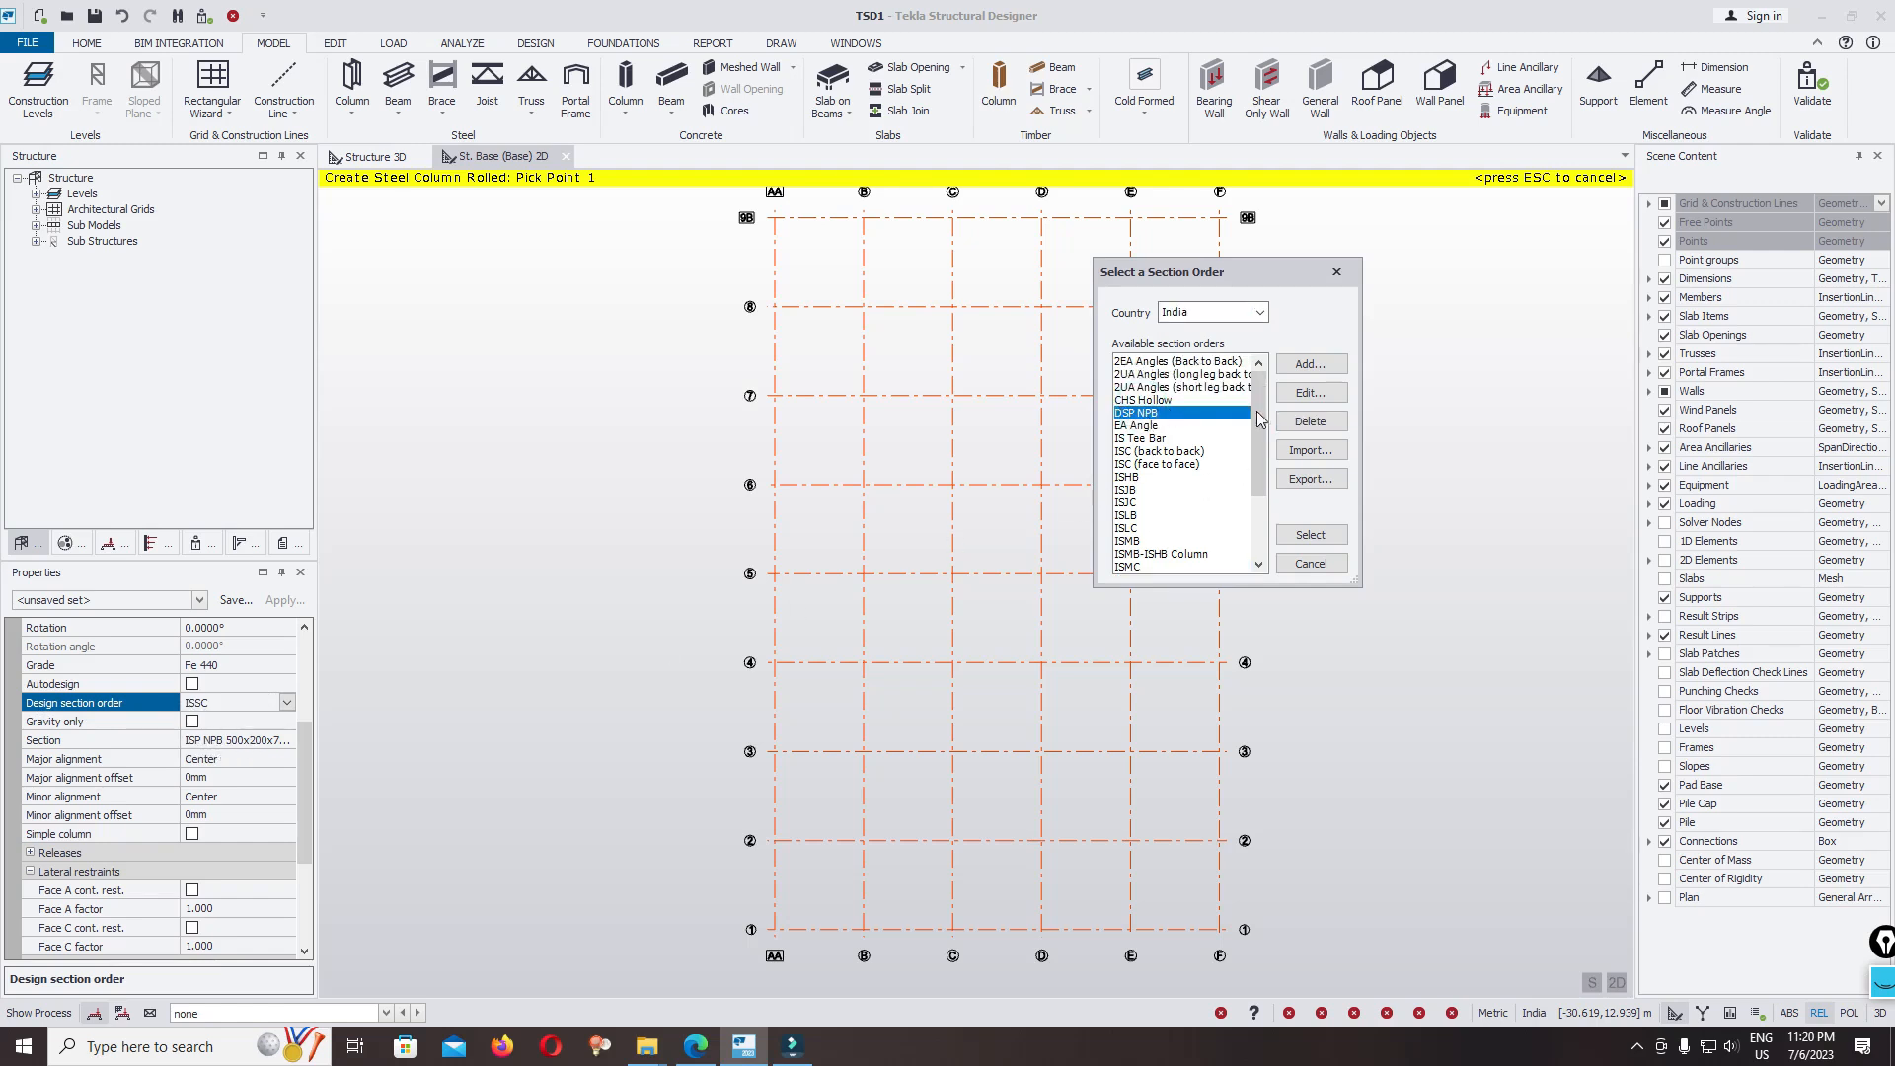
left_click(1303, 365)
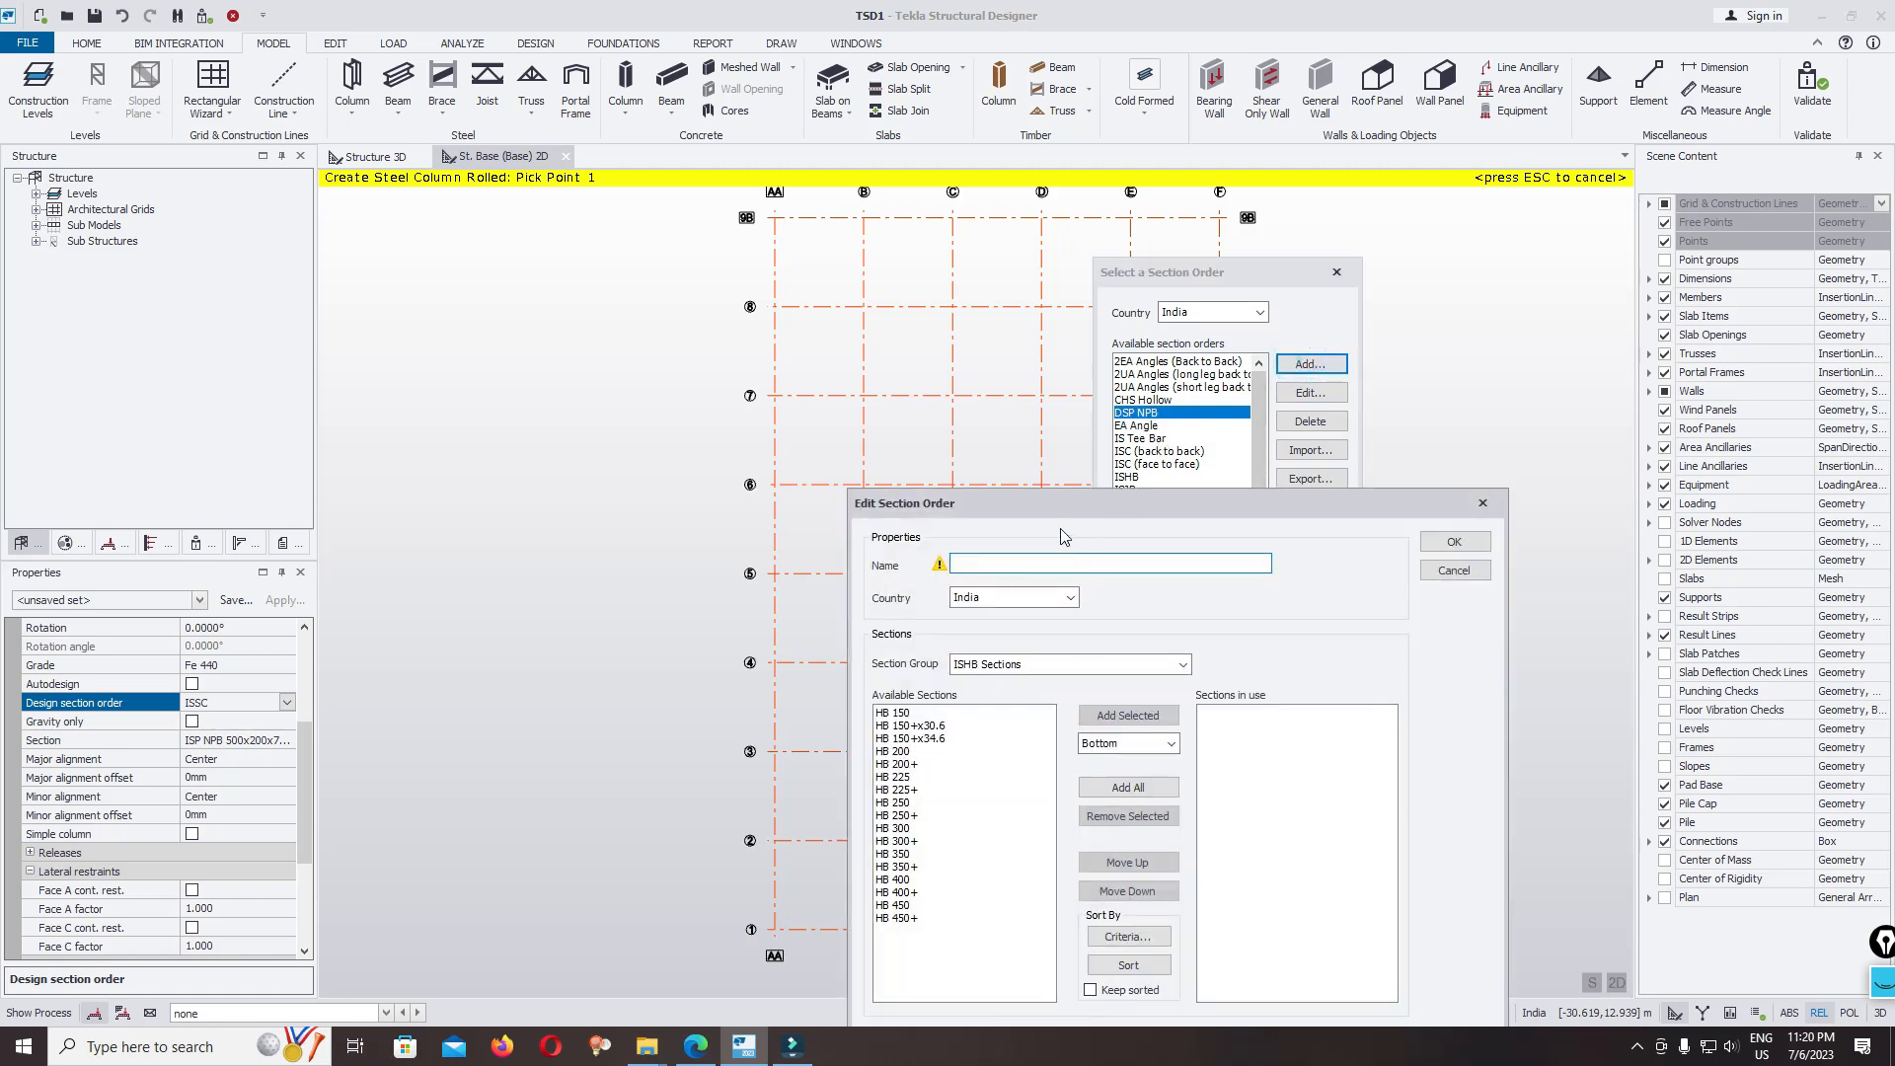
left_click(1085, 665)
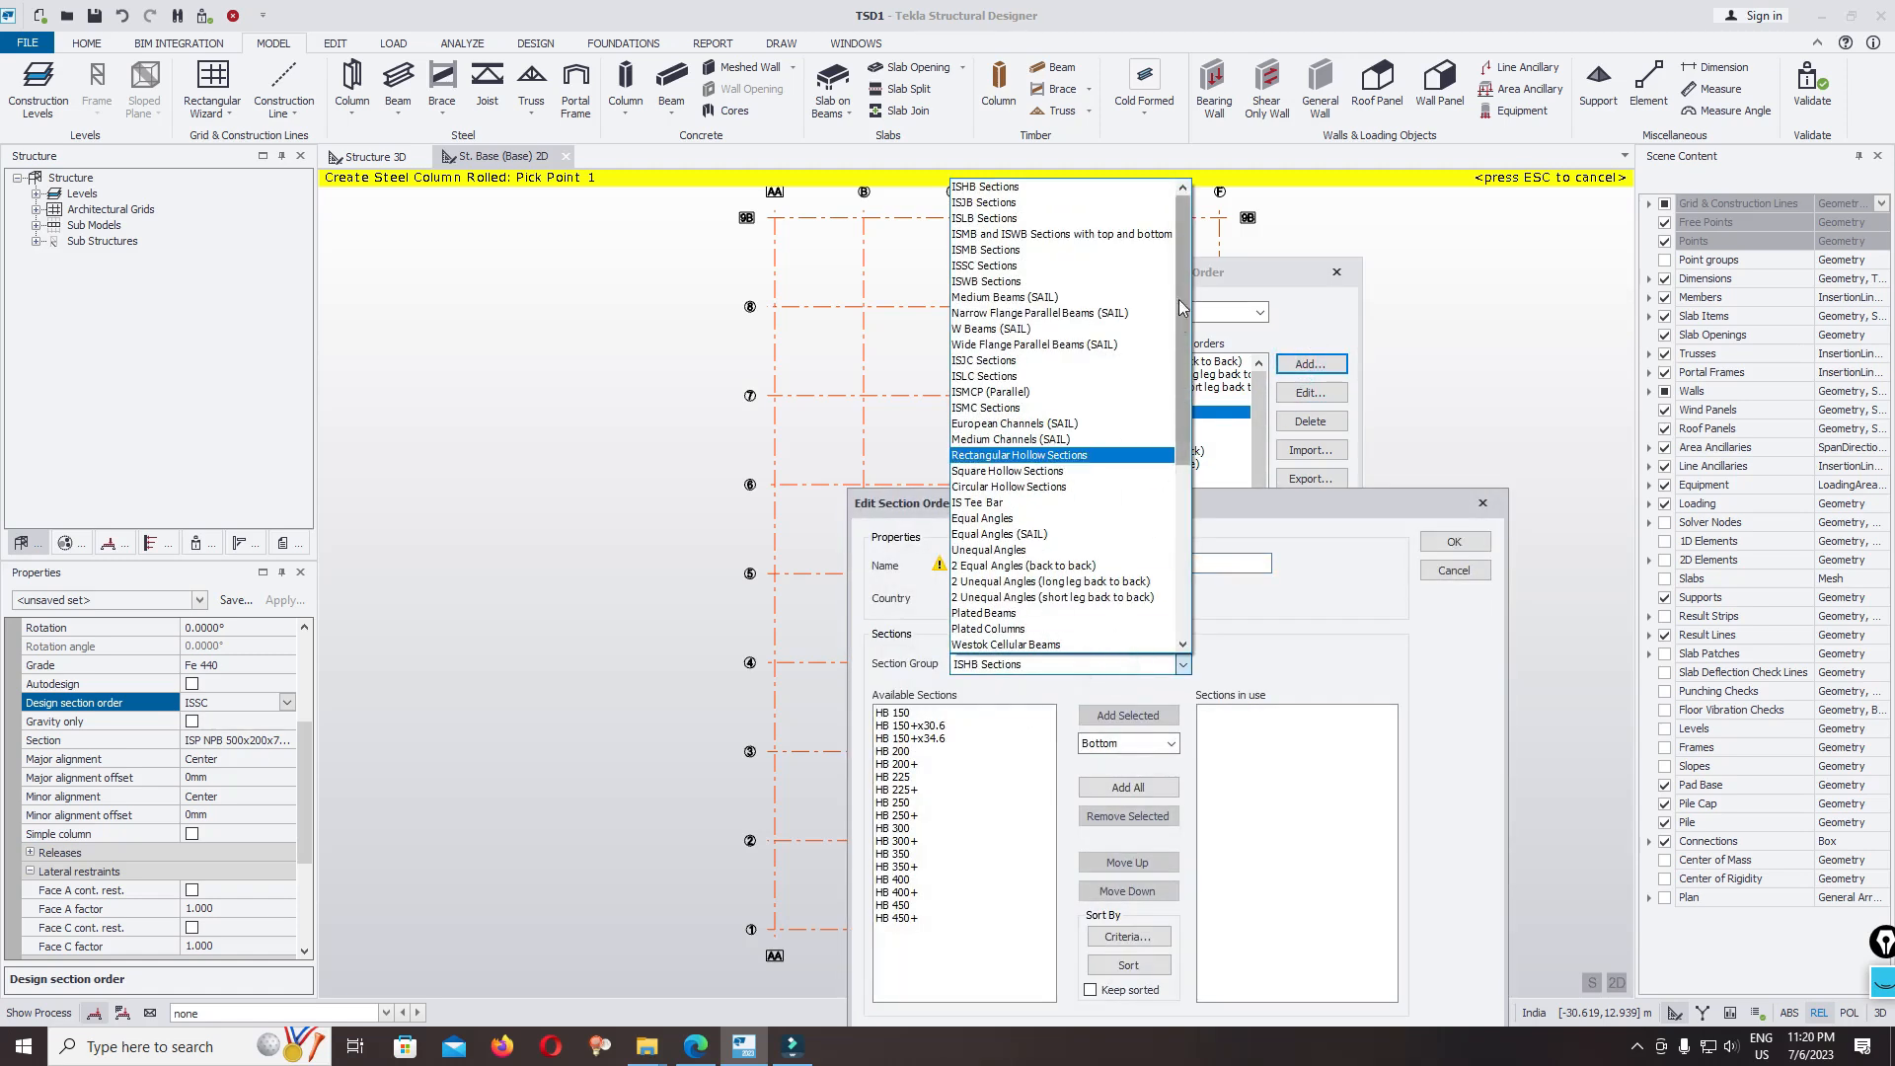
left_click_drag(1185, 281, 1183, 337)
left_click(1036, 218)
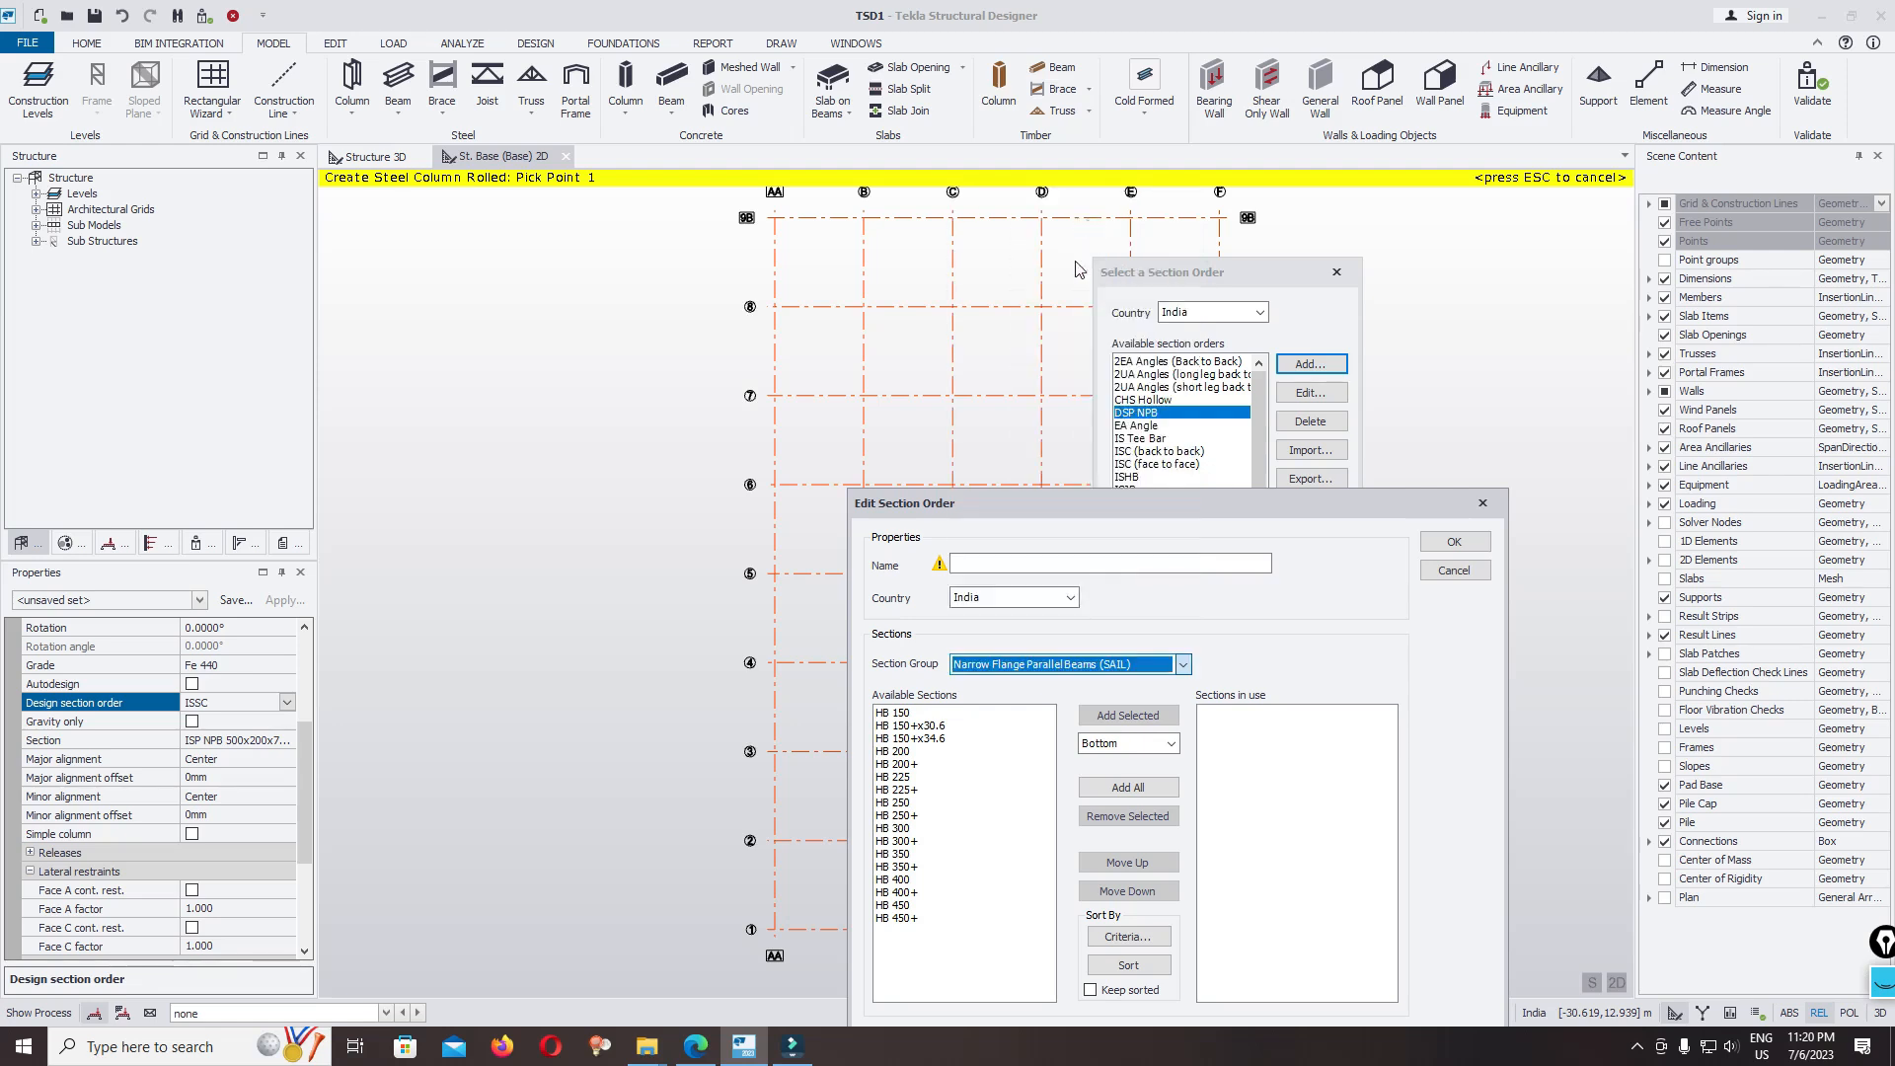
left_click(1008, 566)
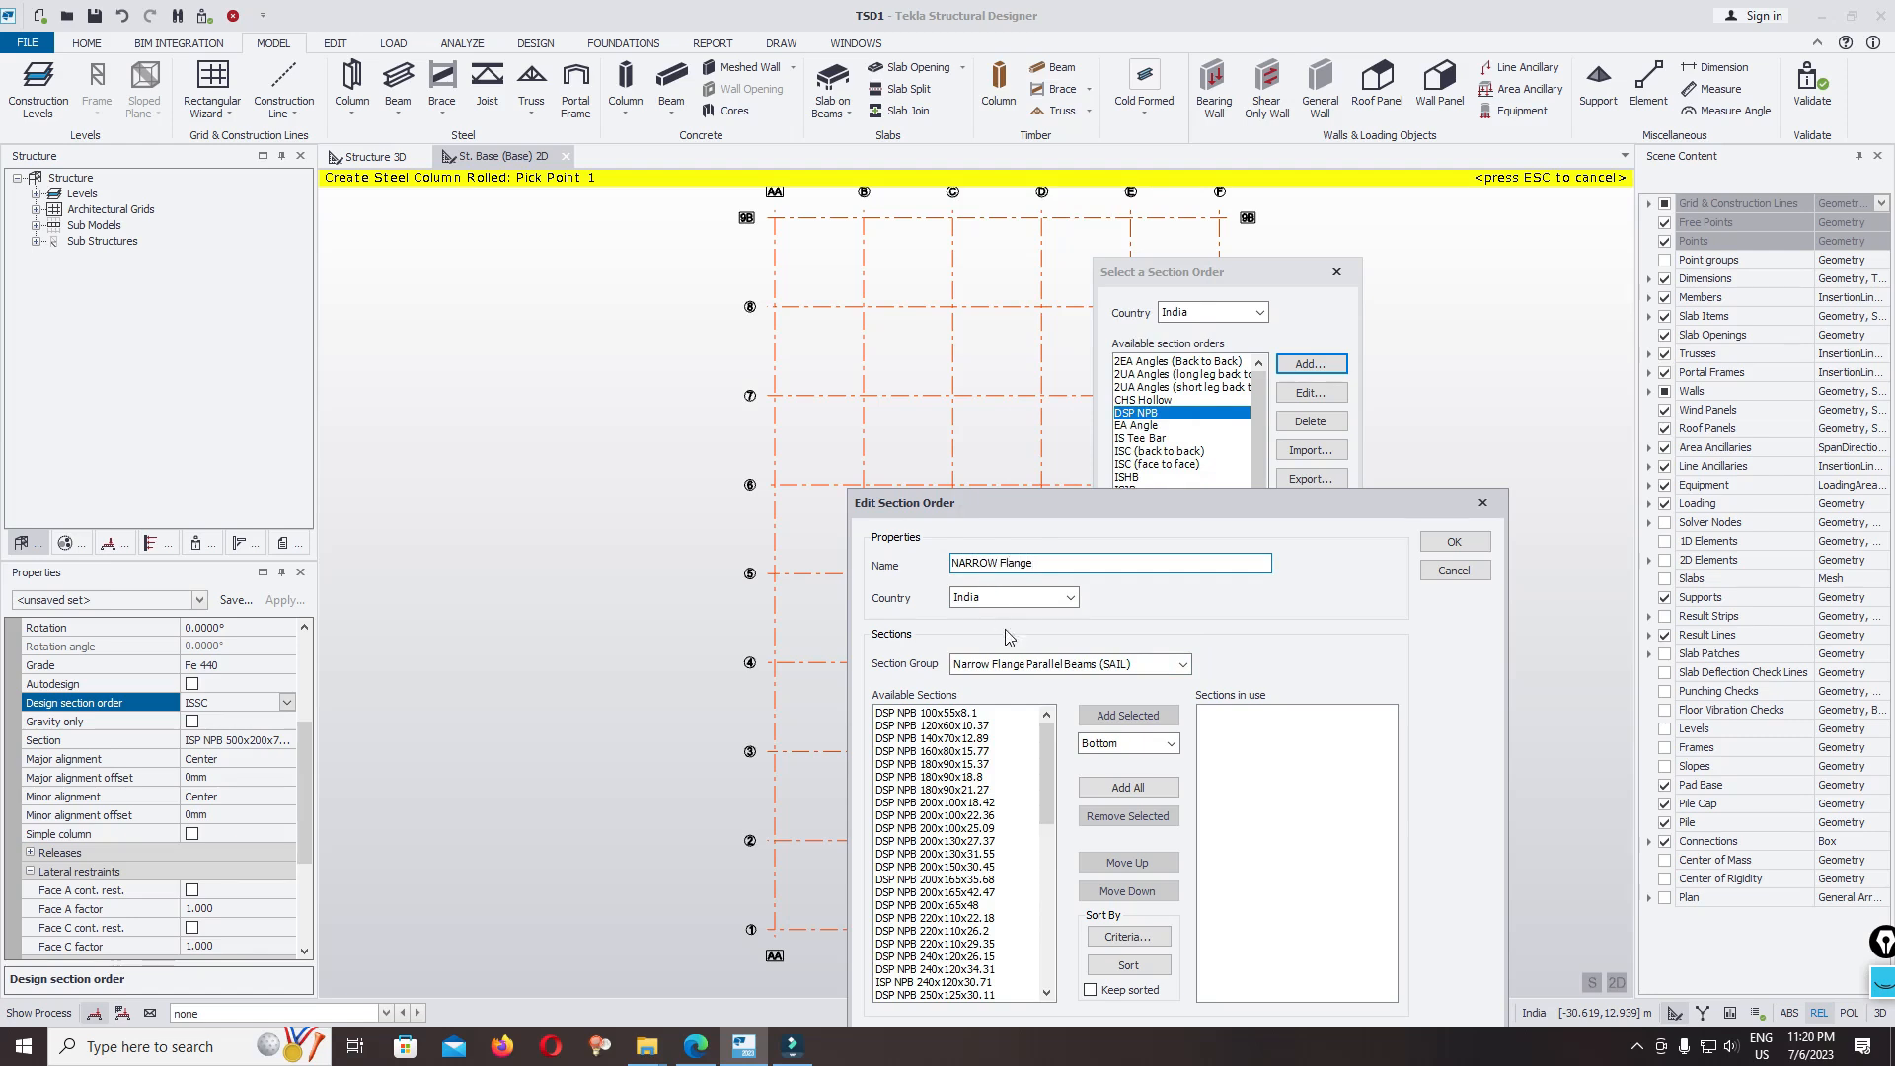
left_click(1131, 788)
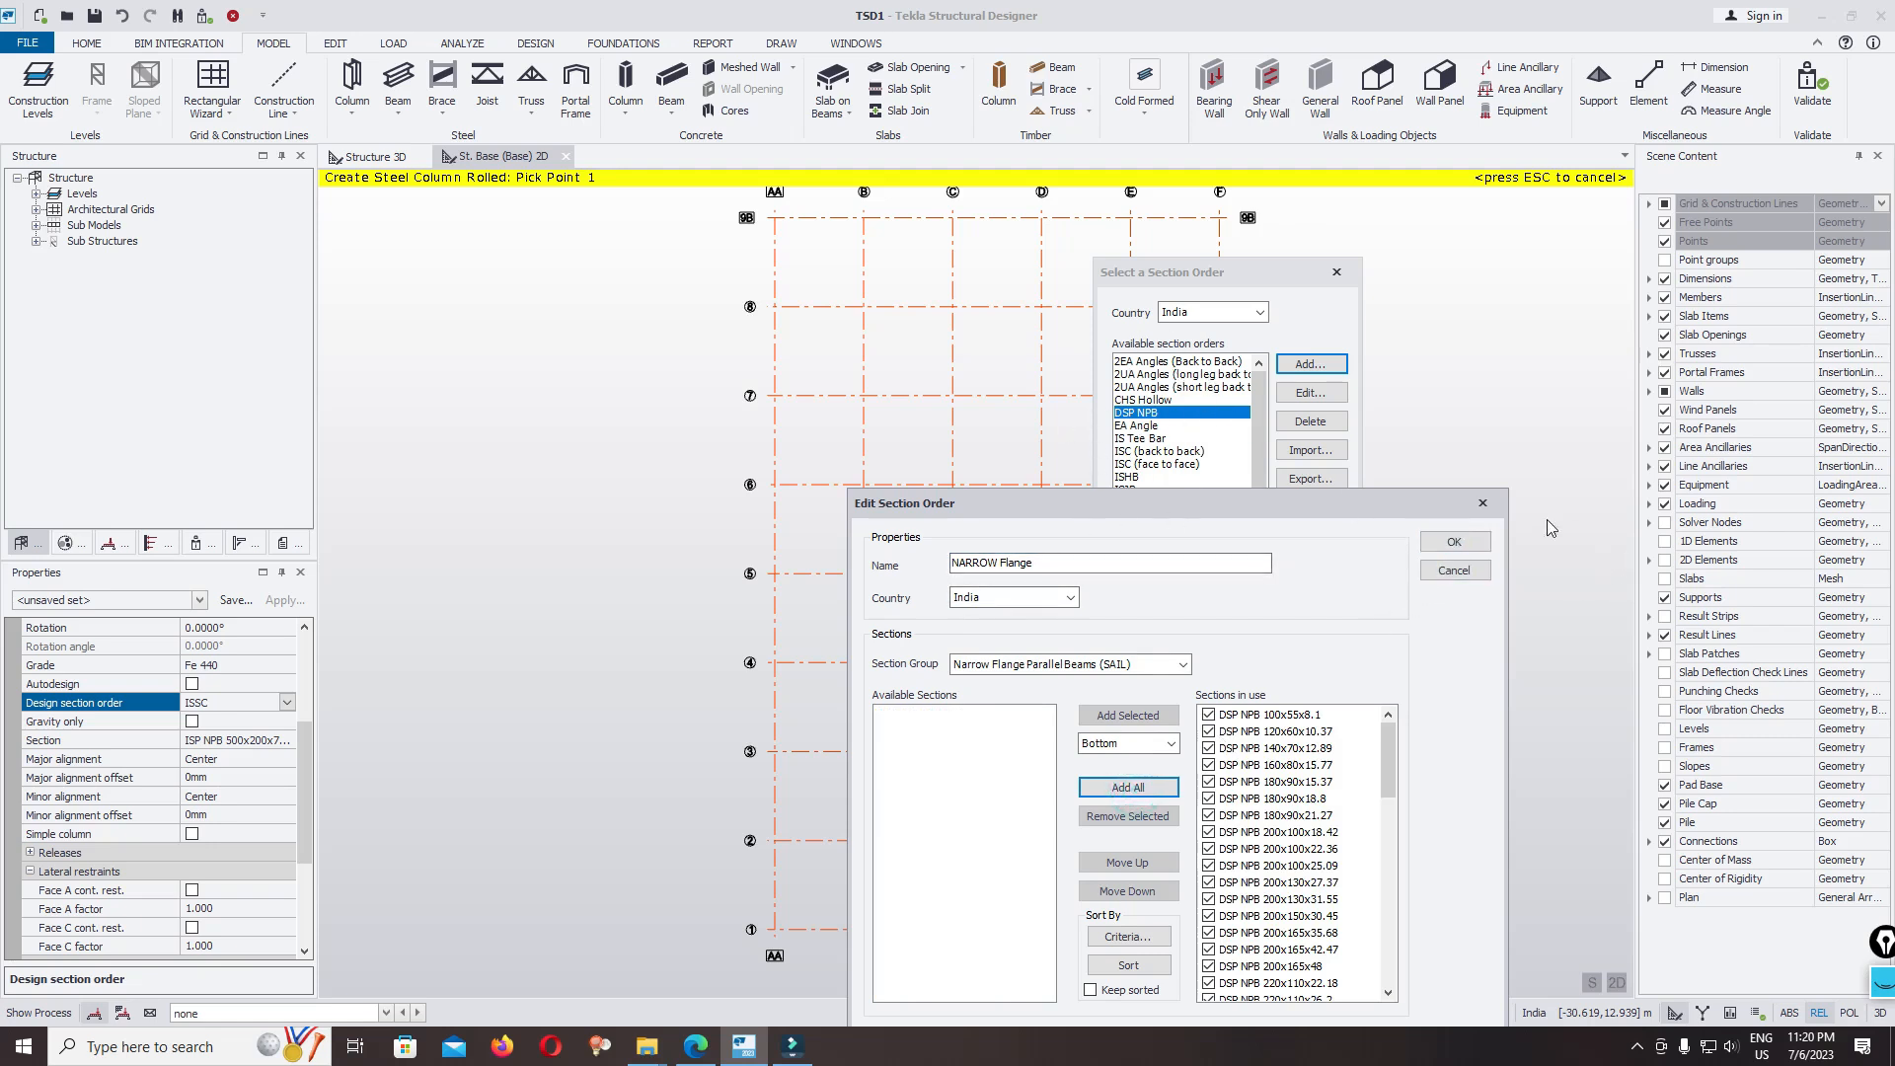
left_click(1483, 503)
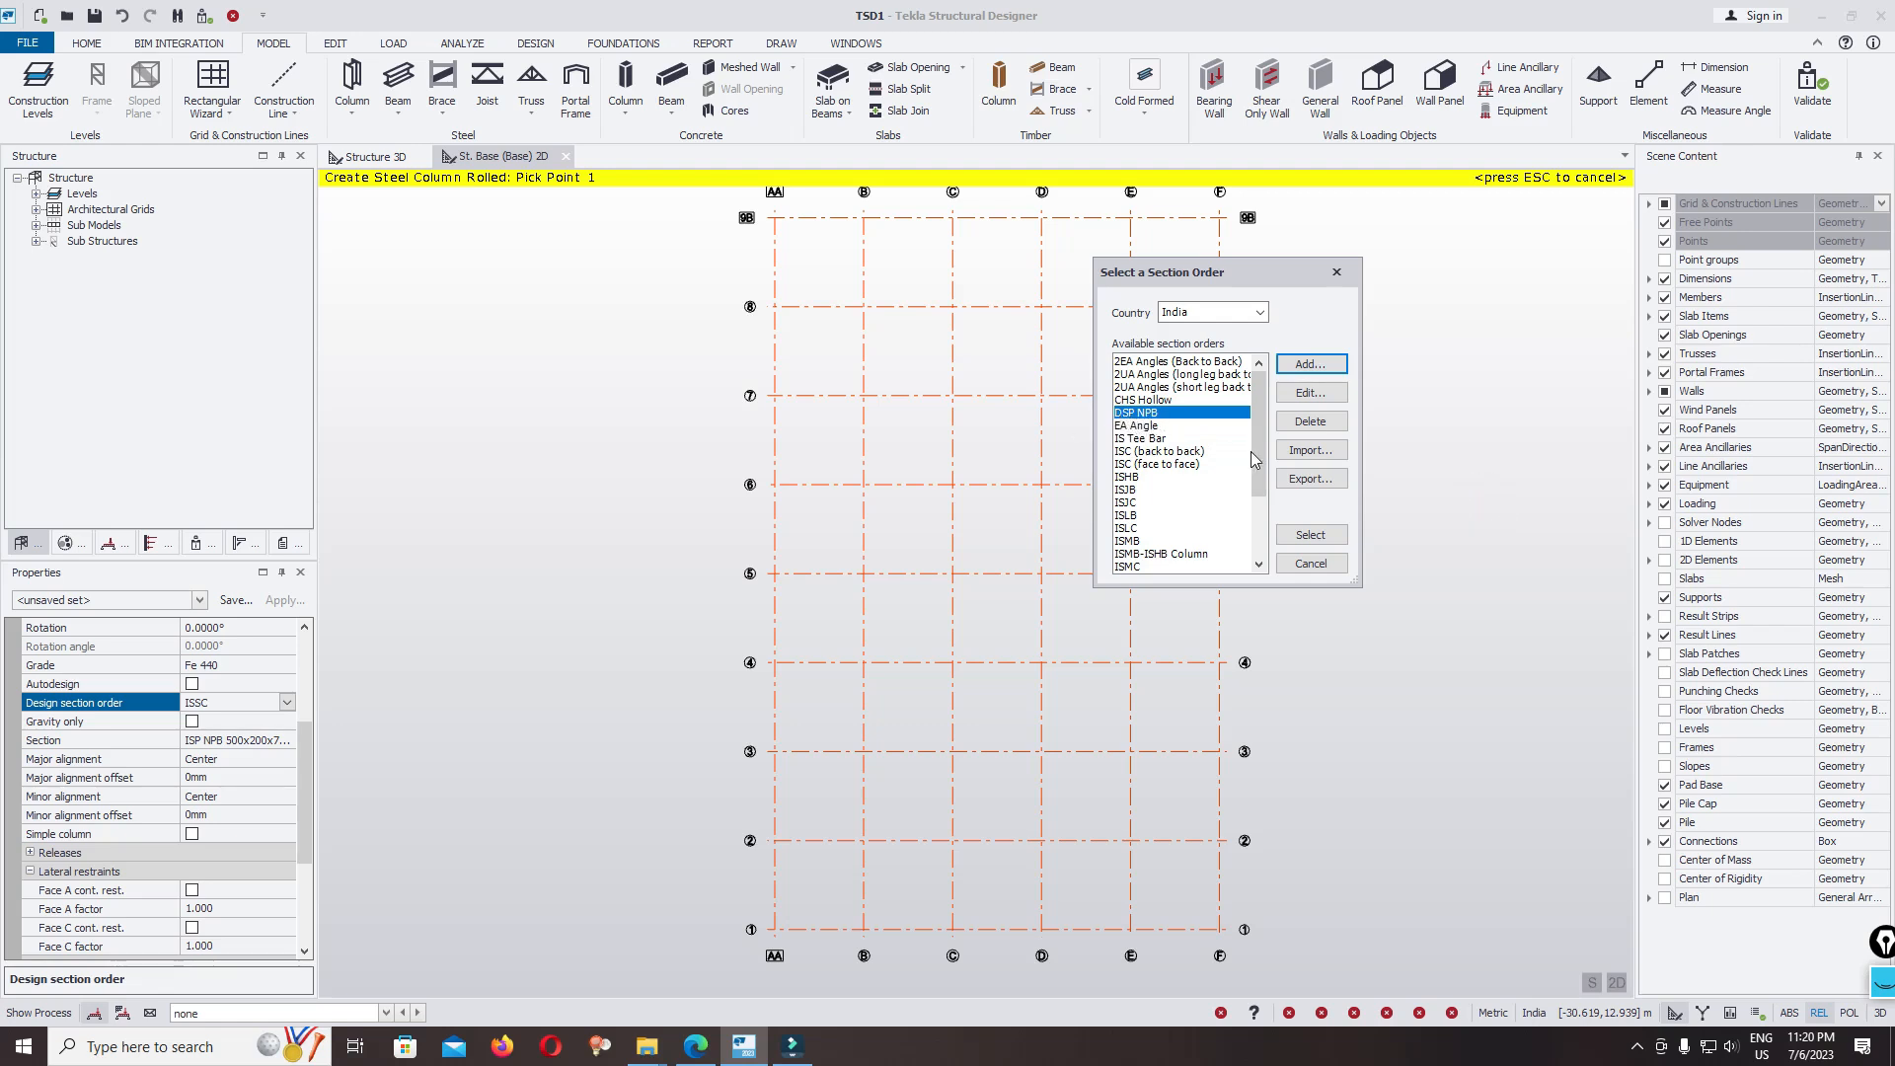
Step: Apply the DSP NPB section order and place columns rotated 90° at every grid intersection along line AA
left_click(1311, 534)
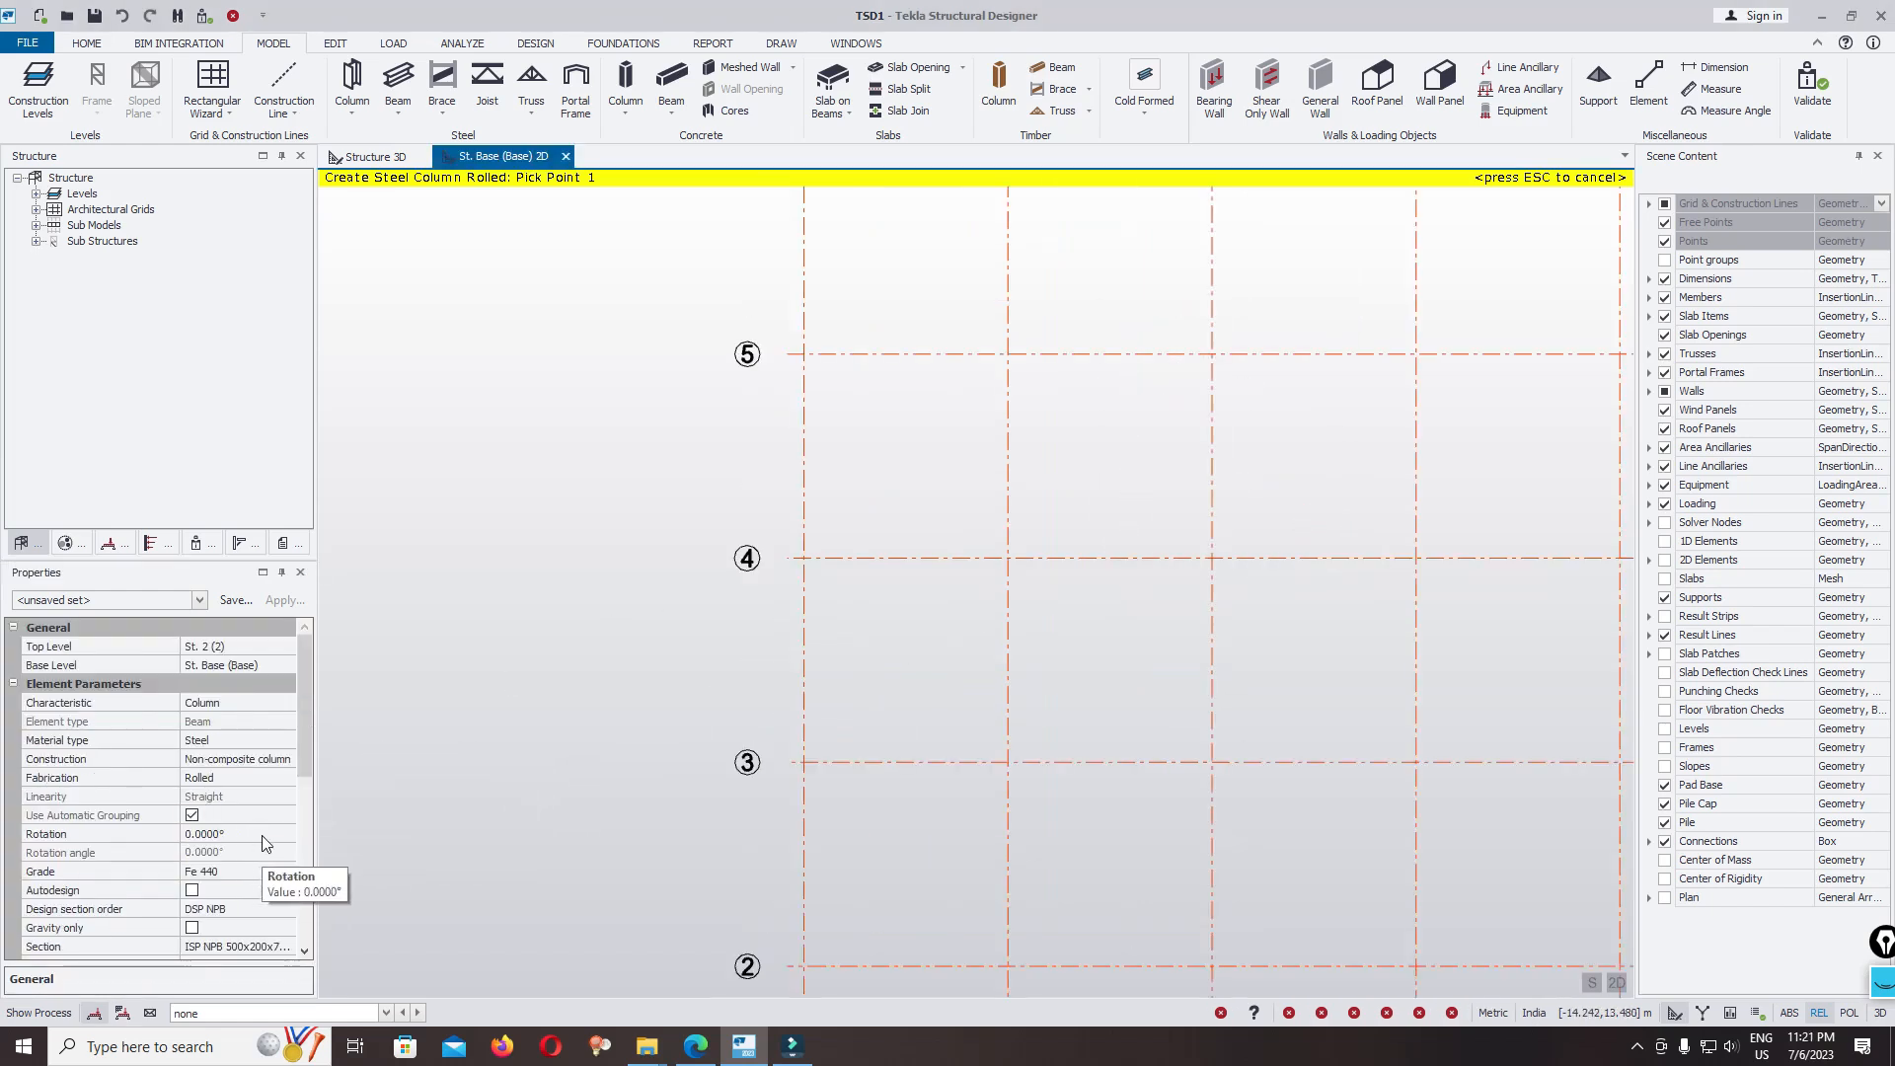
left_click(262, 835)
left_click(286, 837)
left_click(225, 875)
scroll(848, 558, "down", 6)
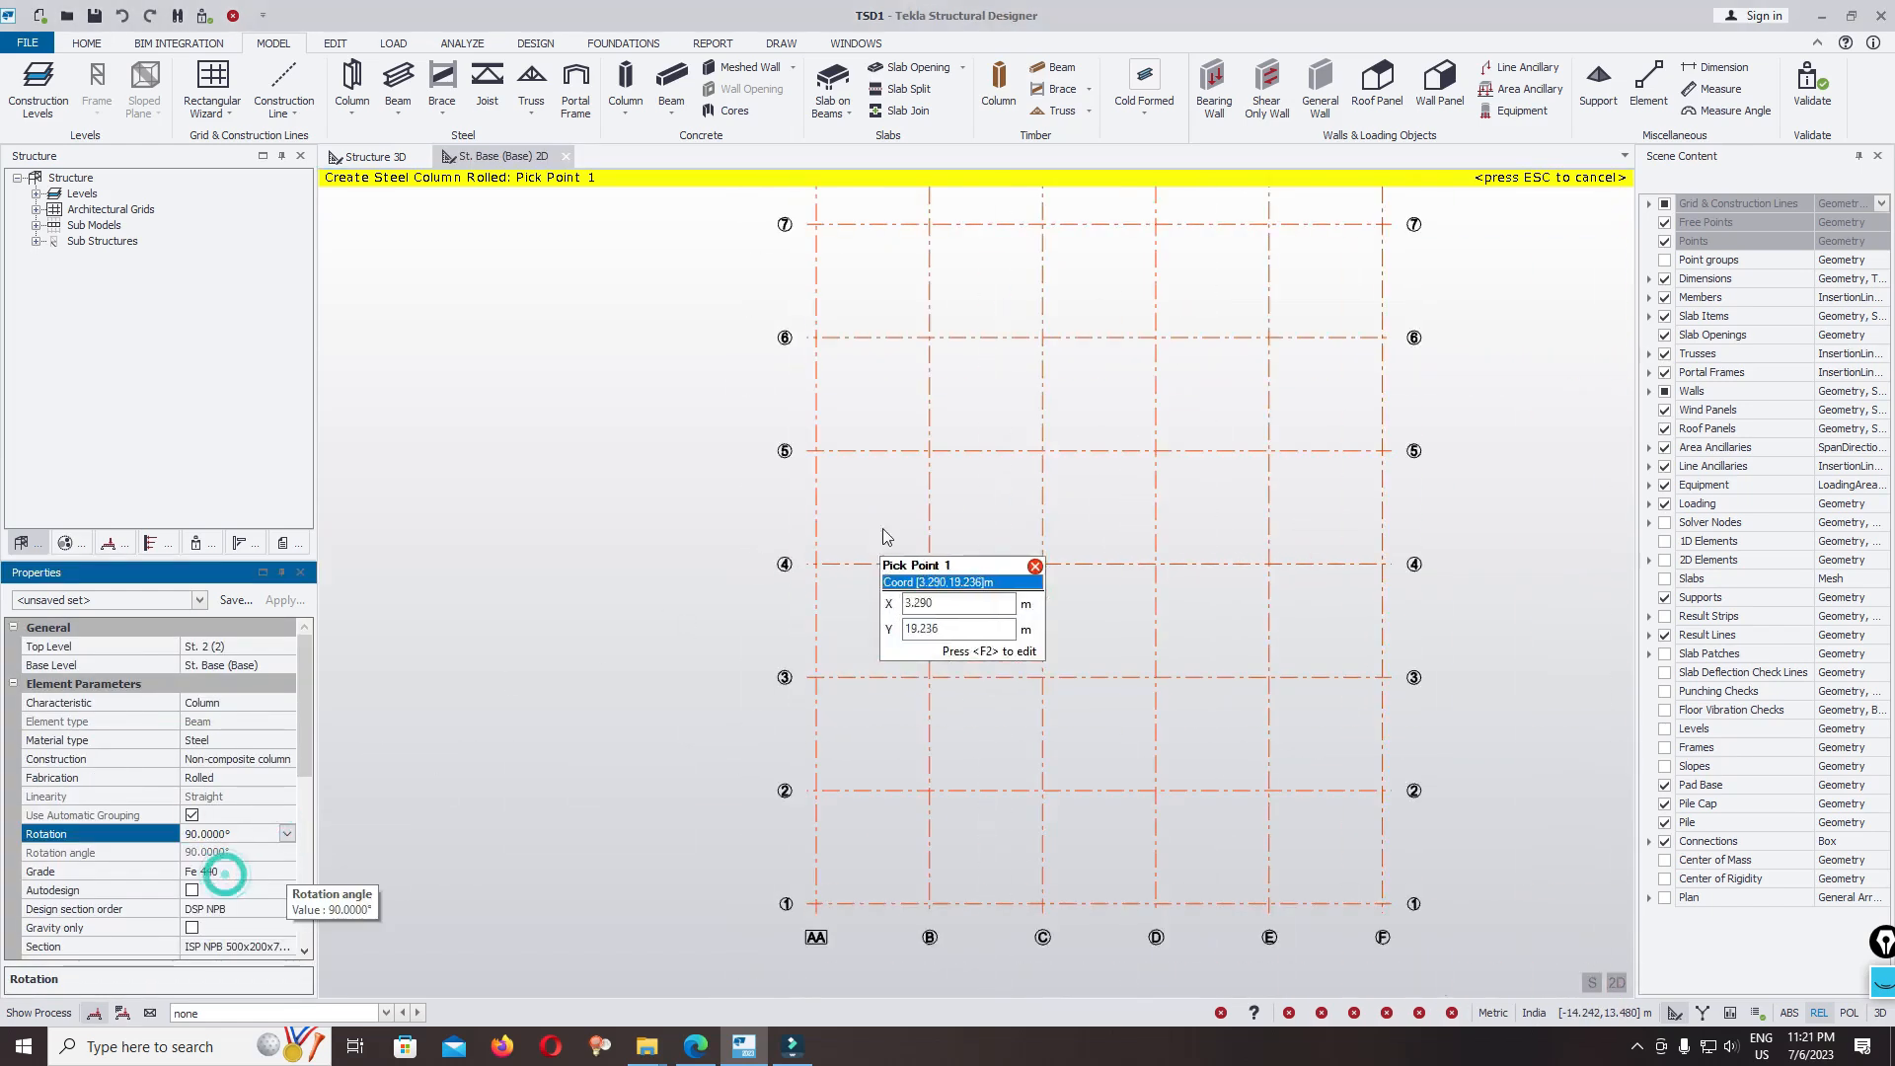
left_click_drag(835, 213, 902, 697)
Step: Set the column rotation to -90° and place columns at every grid intersection along line F
left_click(264, 834)
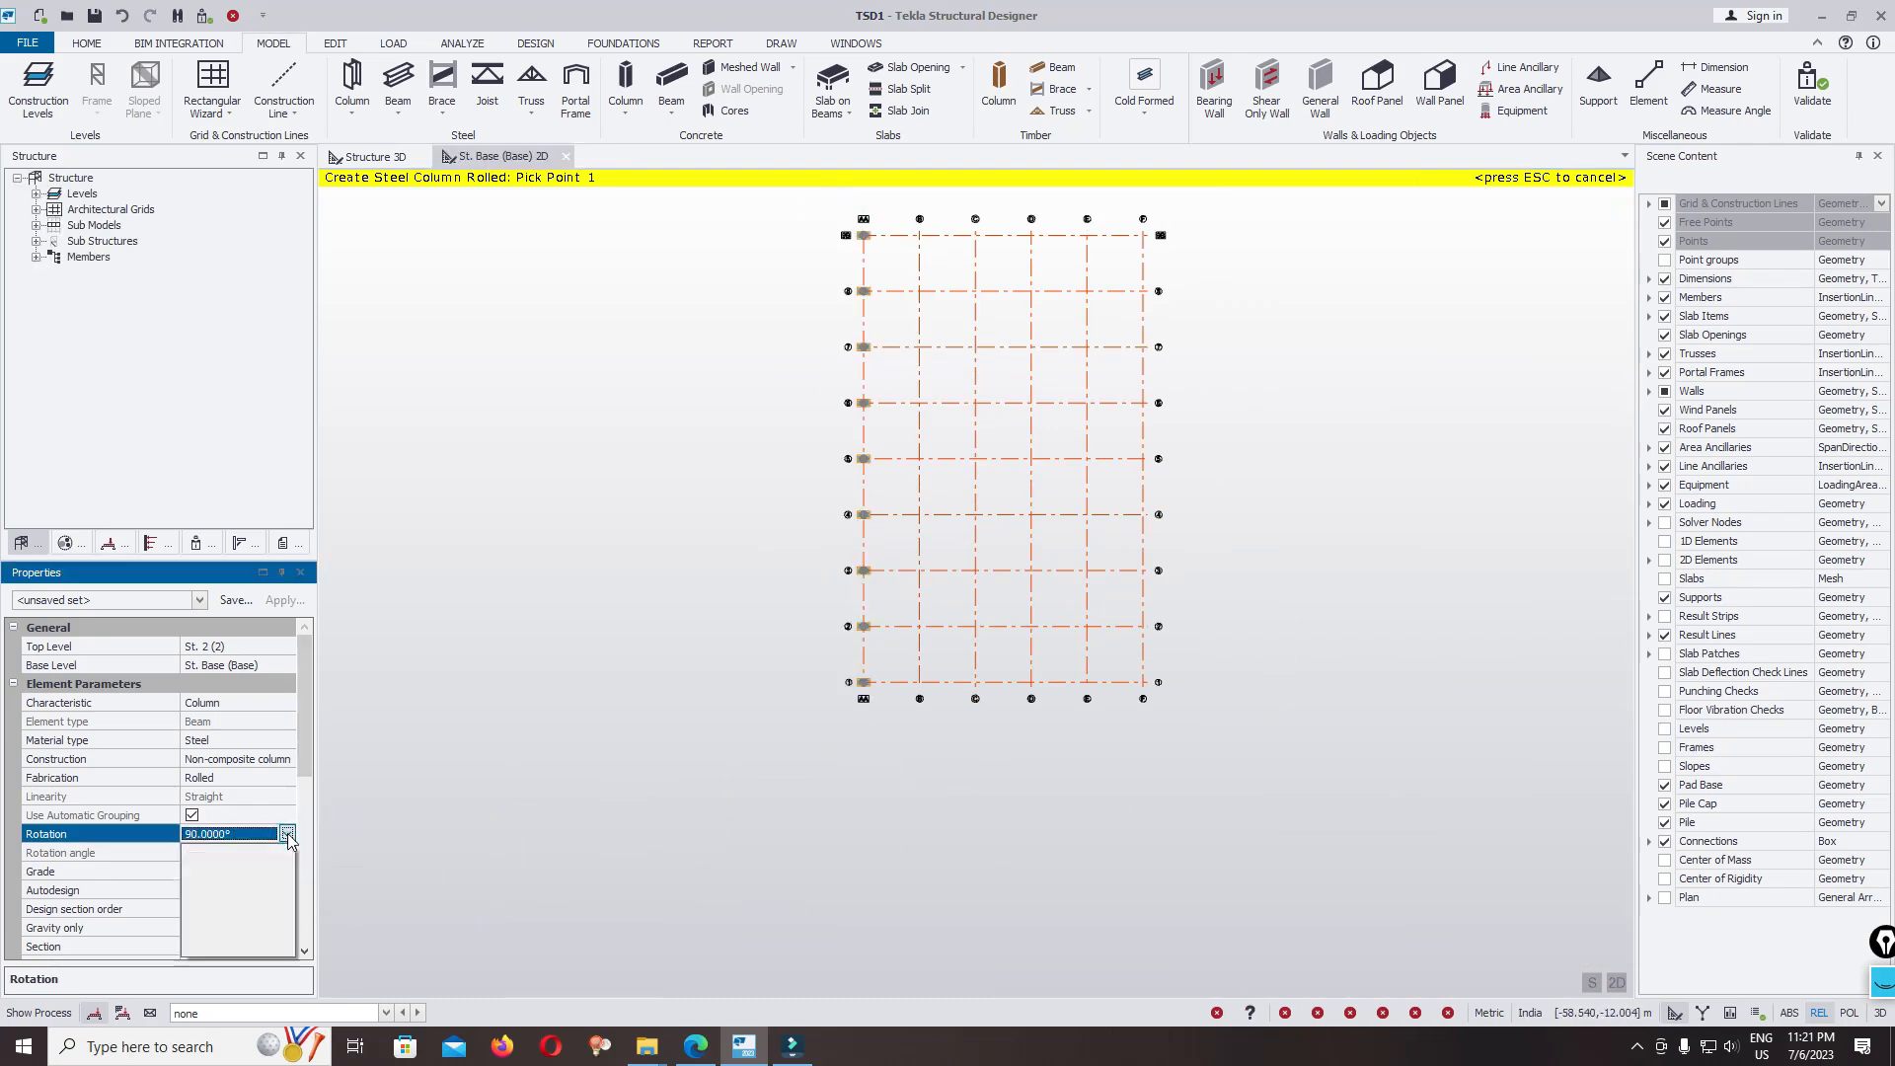
left_click(285, 834)
left_click(211, 909)
scroll(1229, 229, "up", 2)
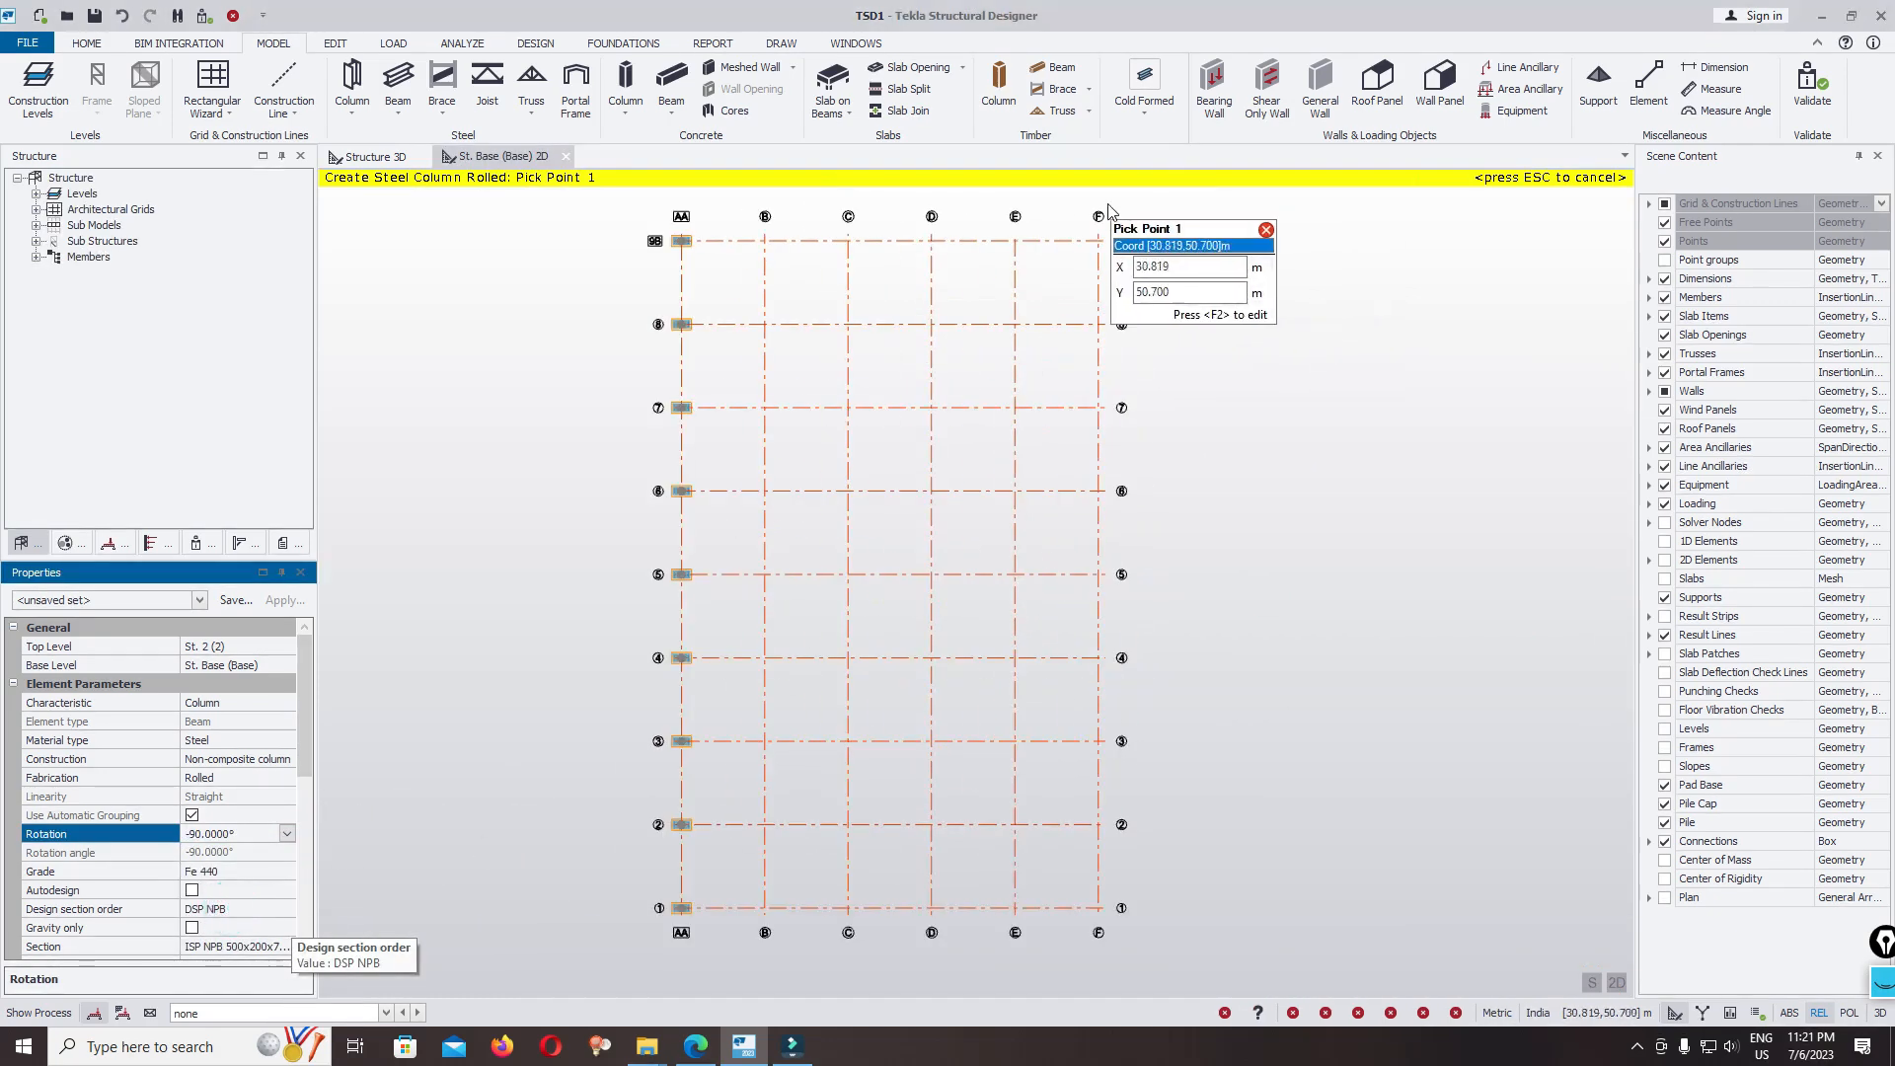
left_click_drag(1076, 231, 1107, 932)
Step: Inspect the two rows of placed columns and their base supports in the 3D structure view
scroll(1155, 652, "up", 2)
left_click(365, 157)
middle_click(1310, 855)
middle_click(1310, 854)
right_click_drag(1310, 855, 1246, 885)
scroll(790, 519, "up", 3)
scroll(1175, 865, "up", 2)
middle_click_drag(944, 825, 917, 720)
scroll(873, 746, "up", 5)
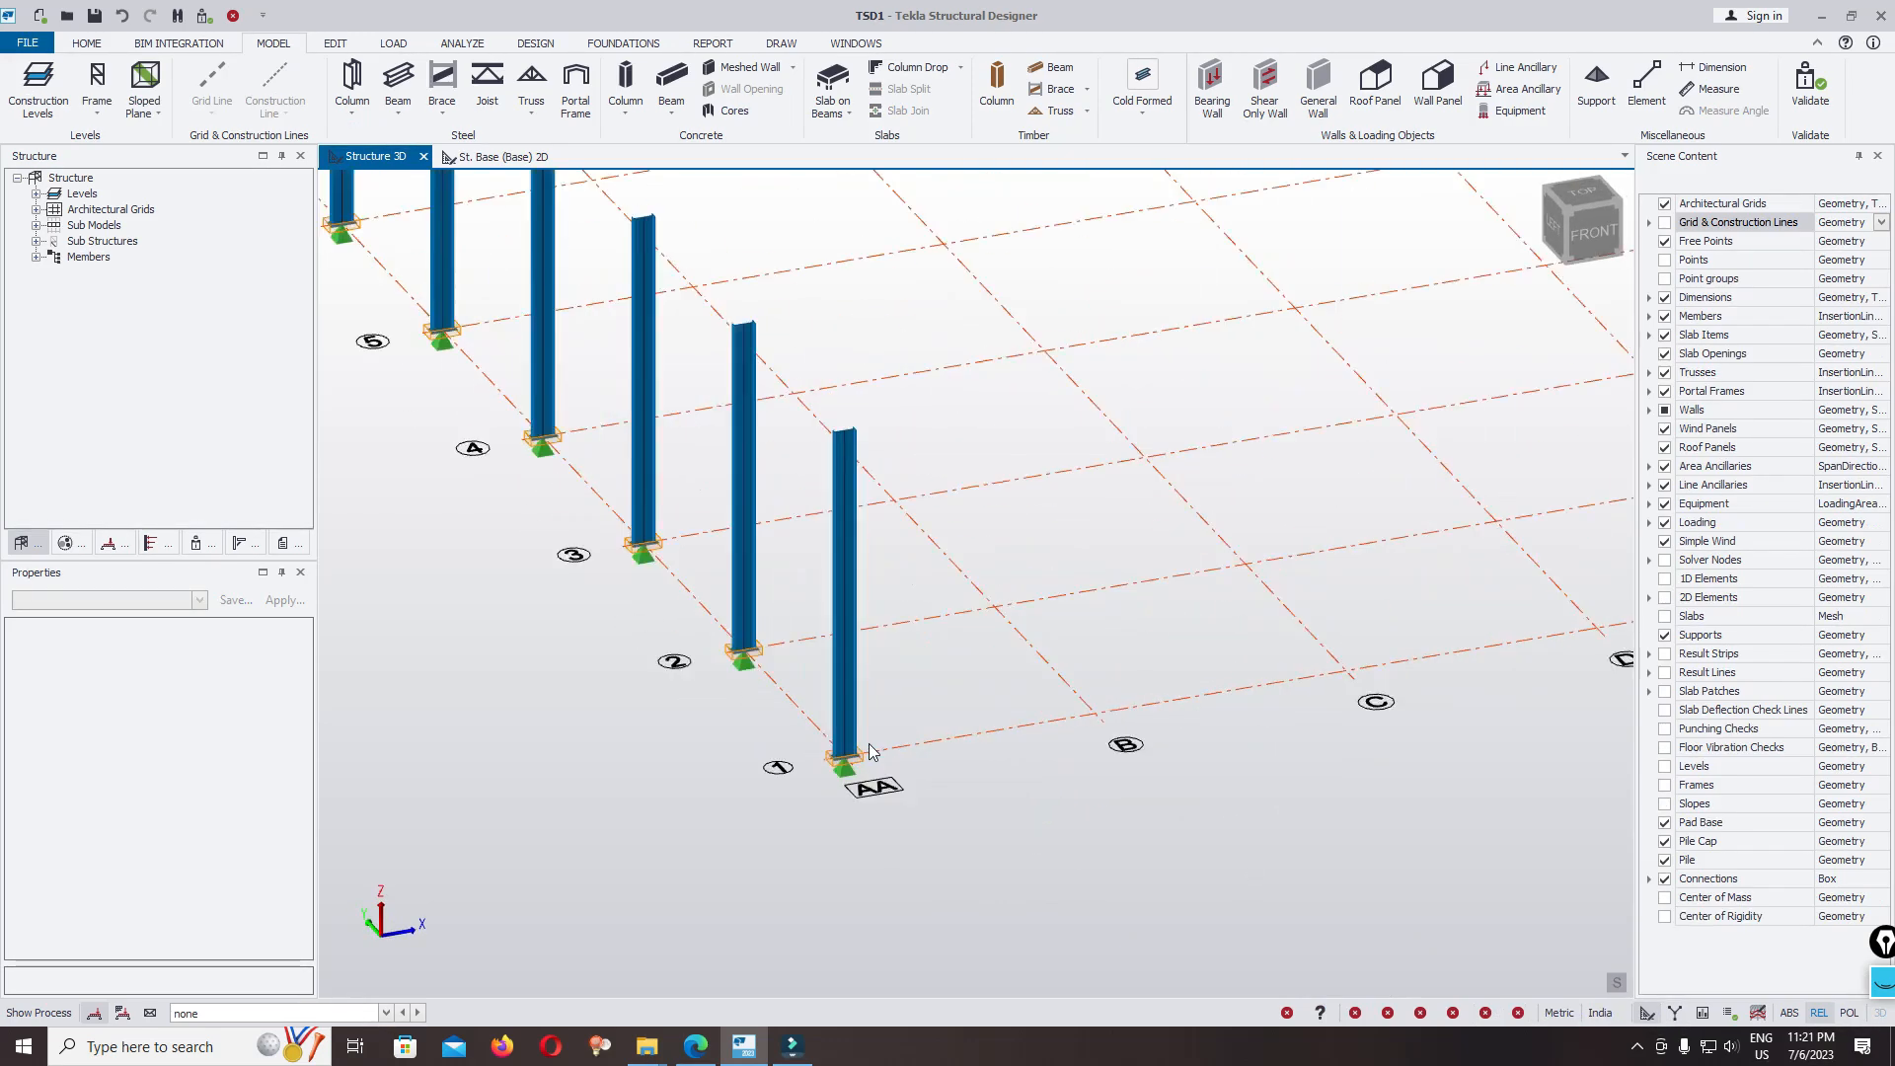
scroll(844, 747, "down", 2)
scroll(801, 775, "down", 3)
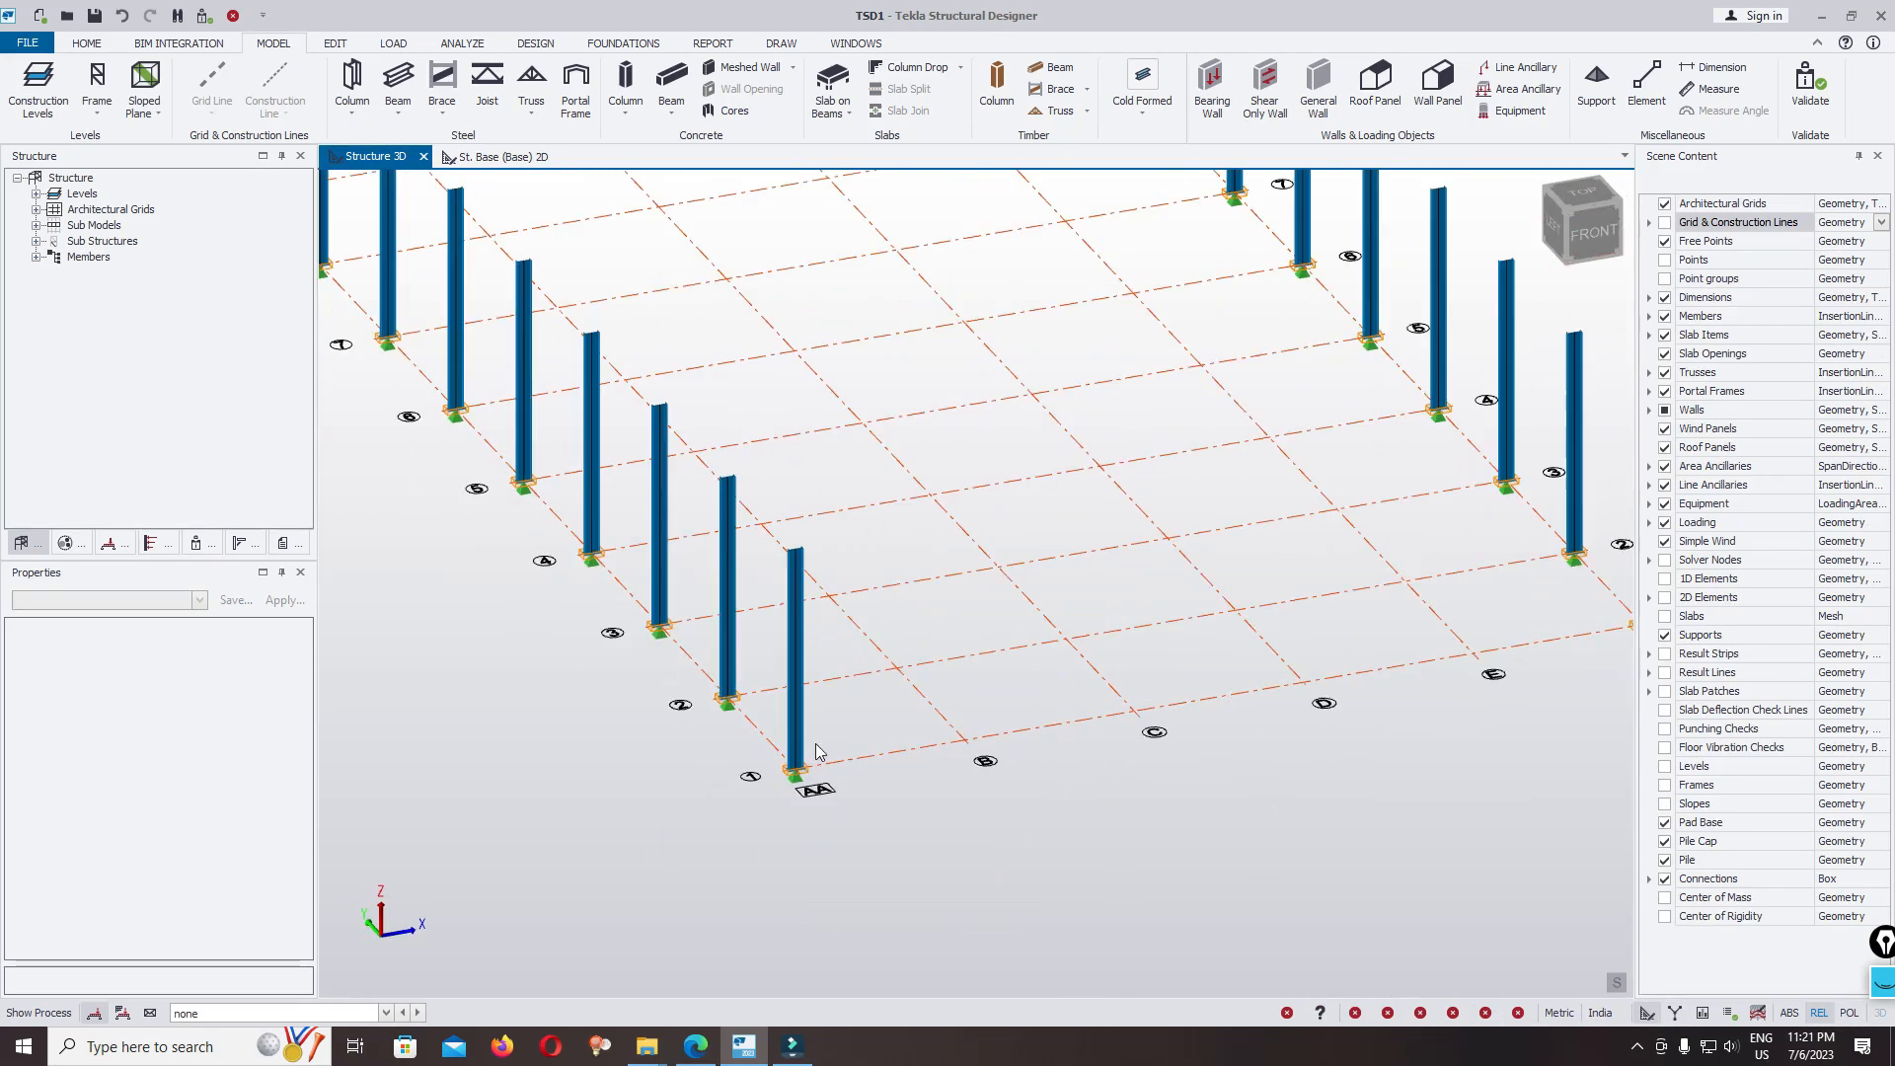
scroll(825, 551, "up", 2)
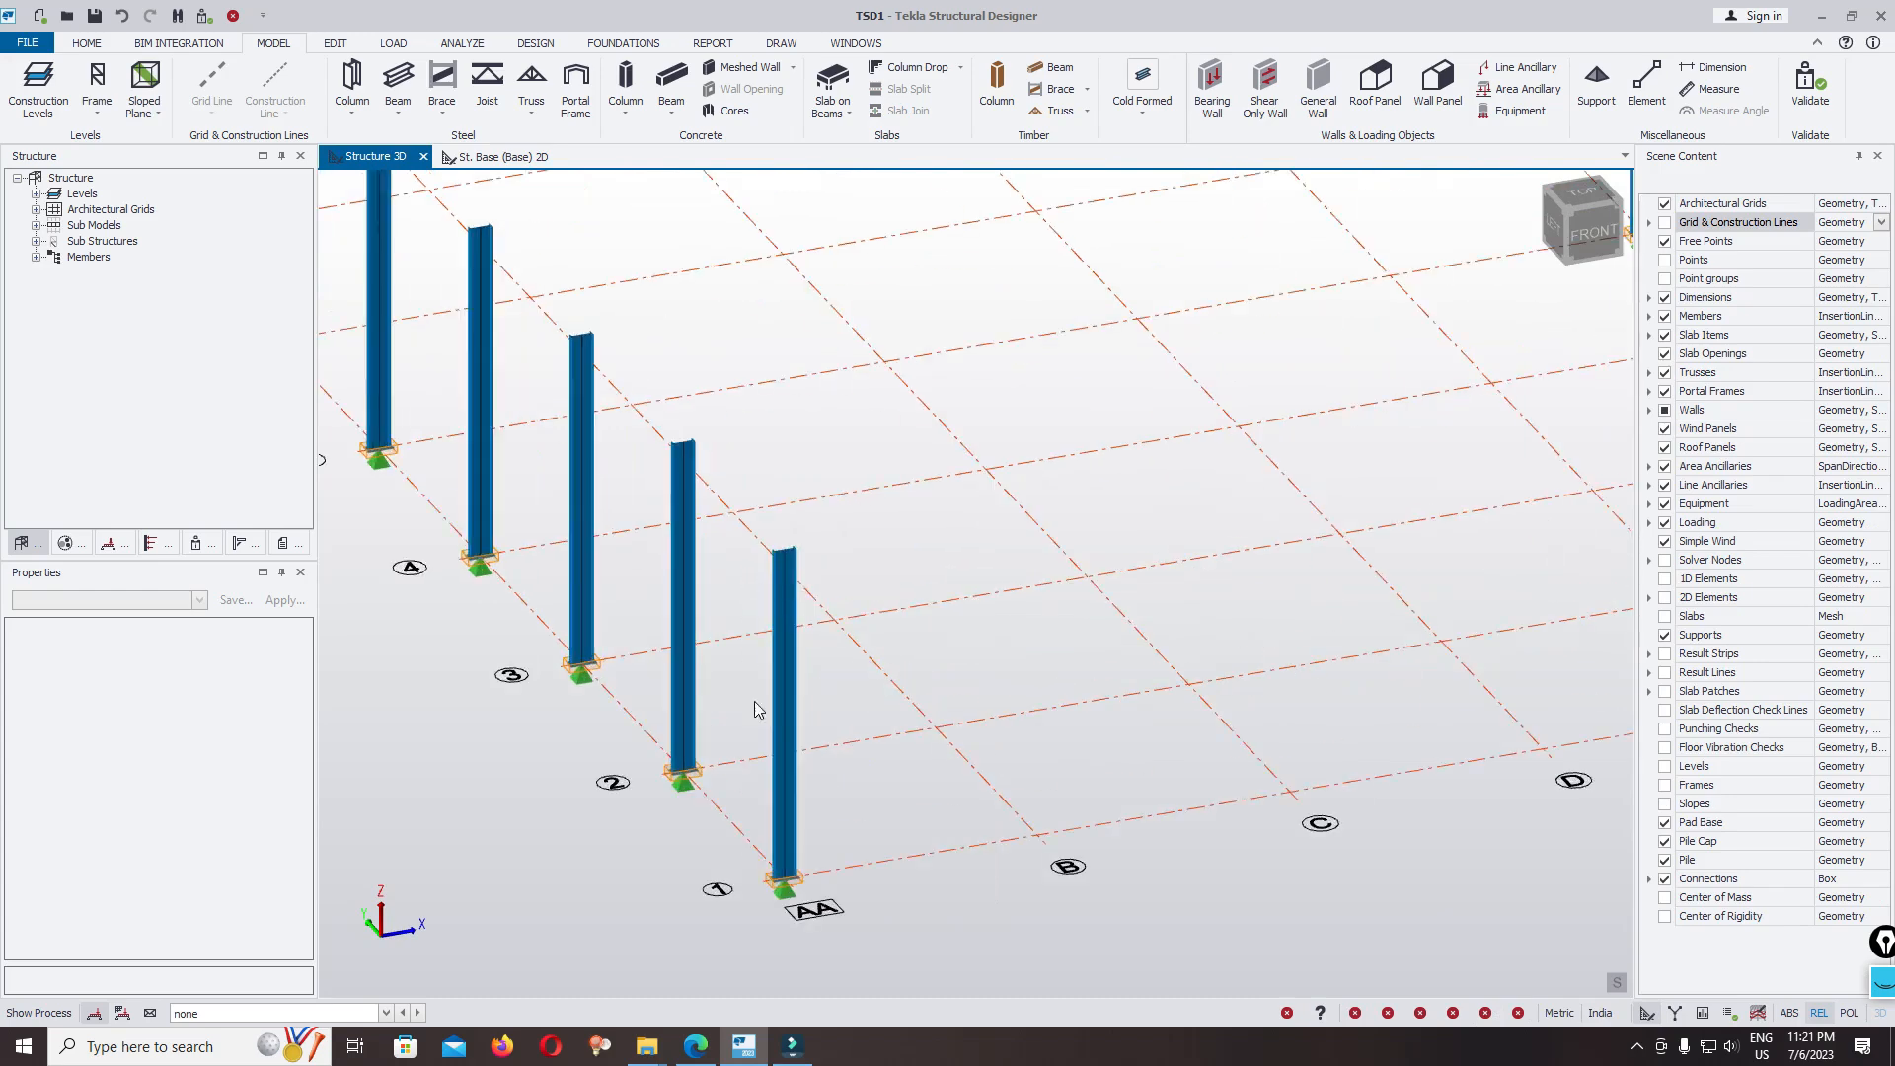
scroll(746, 648, "down", 4)
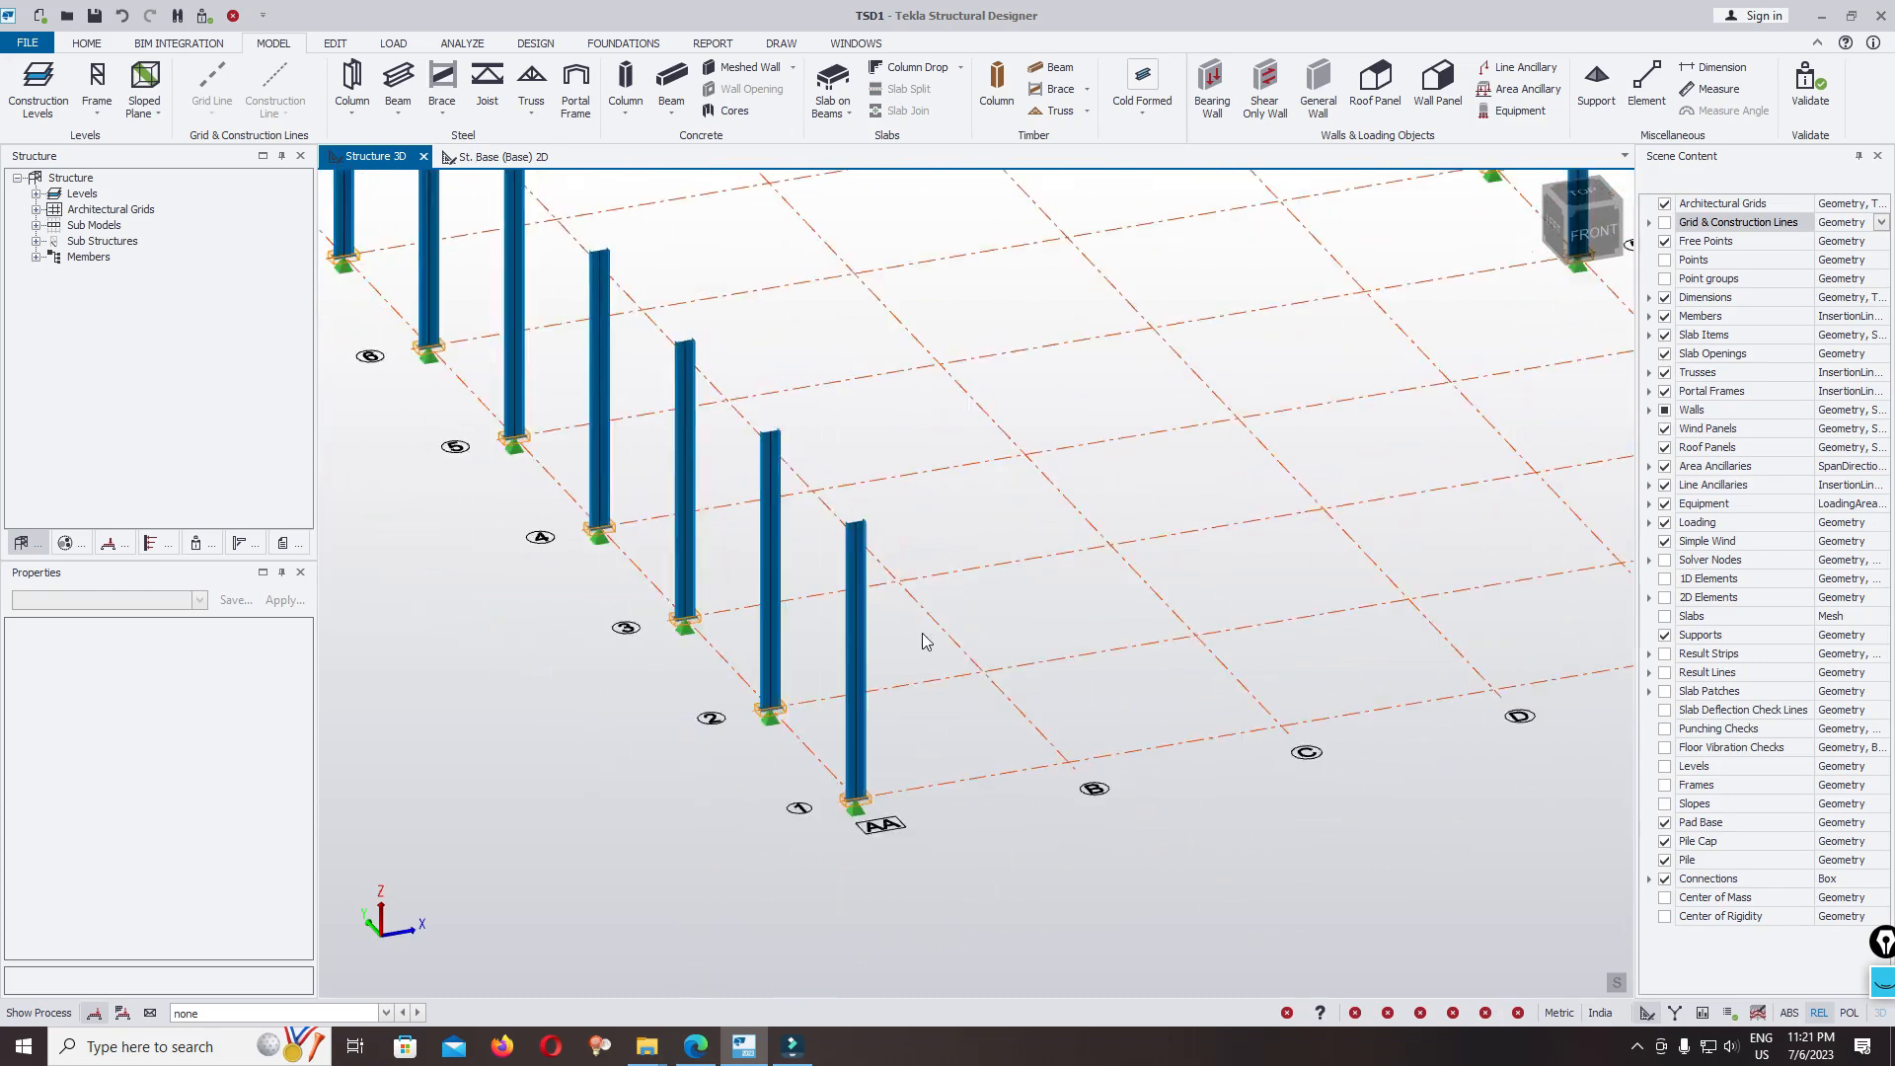
Step: Create a frame on grid line 1 and open its 2D view
left_click(96, 81)
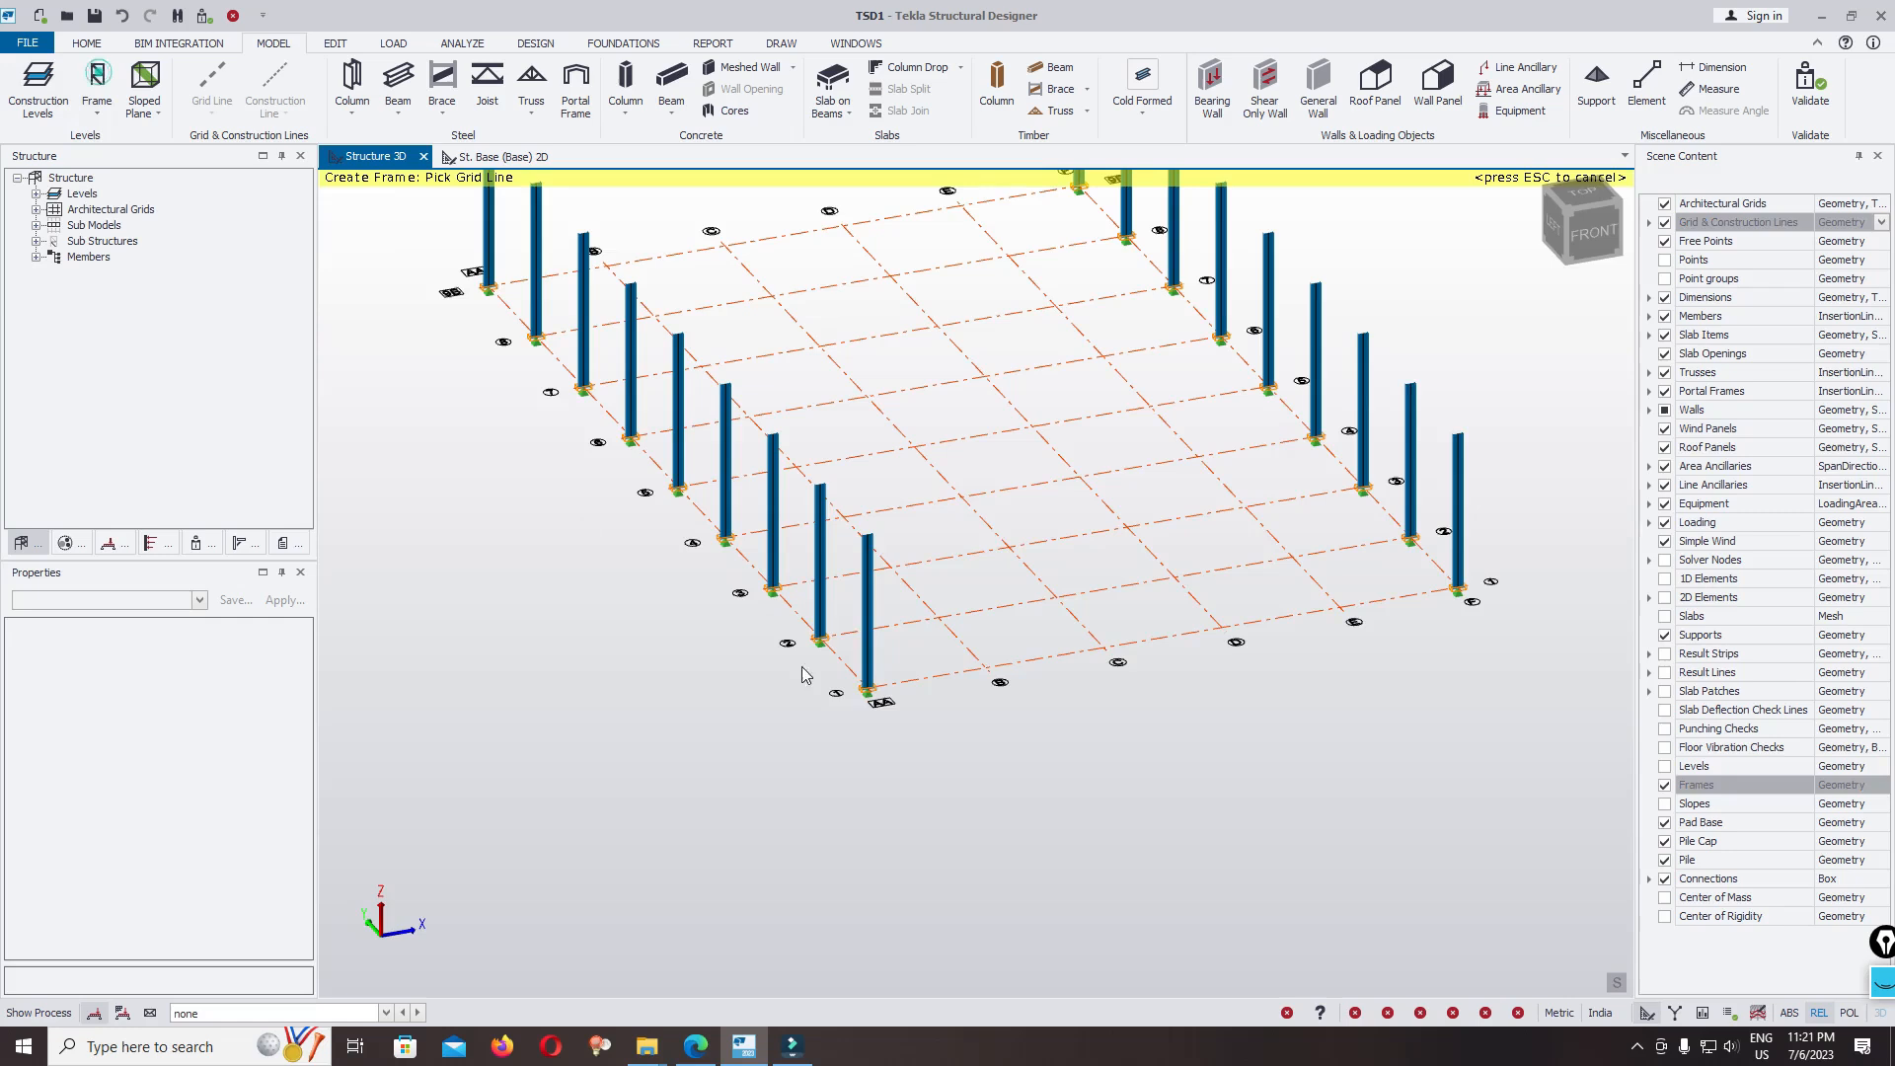
left_click(897, 693)
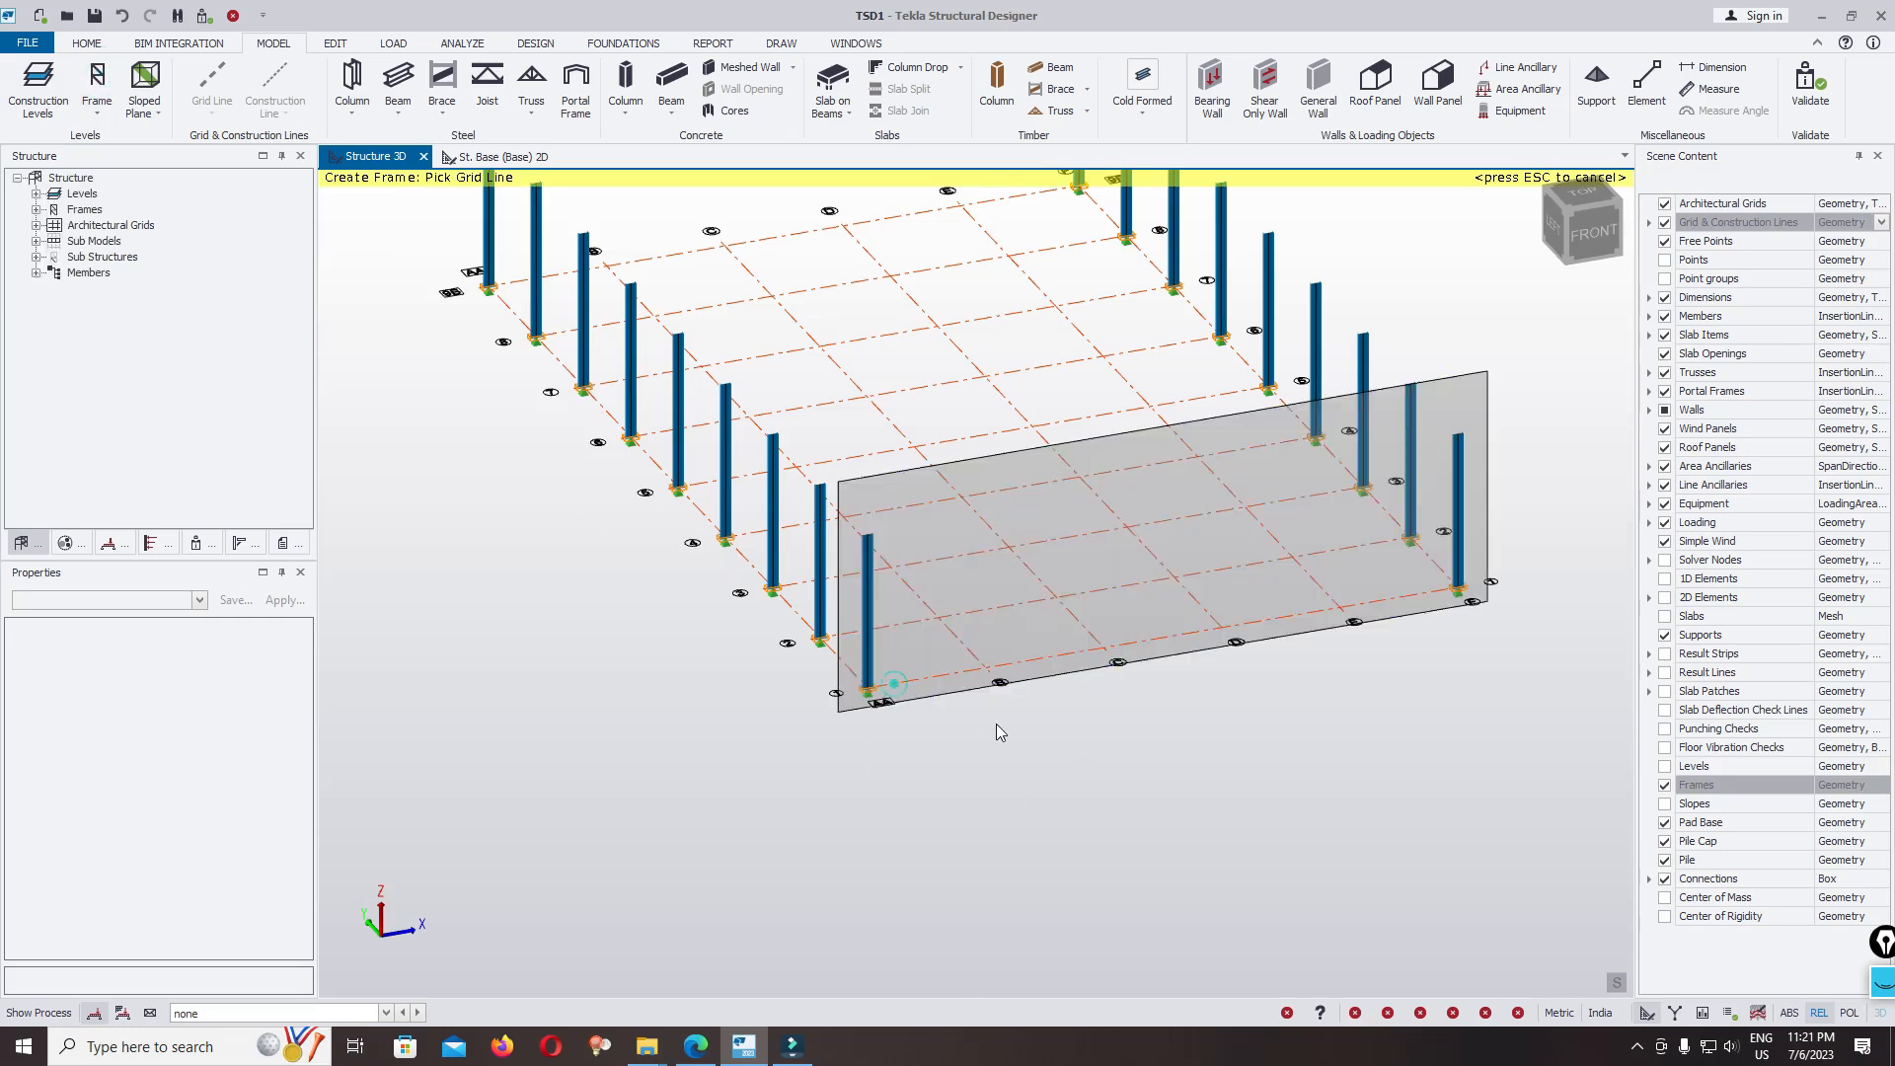
left_click(36, 209)
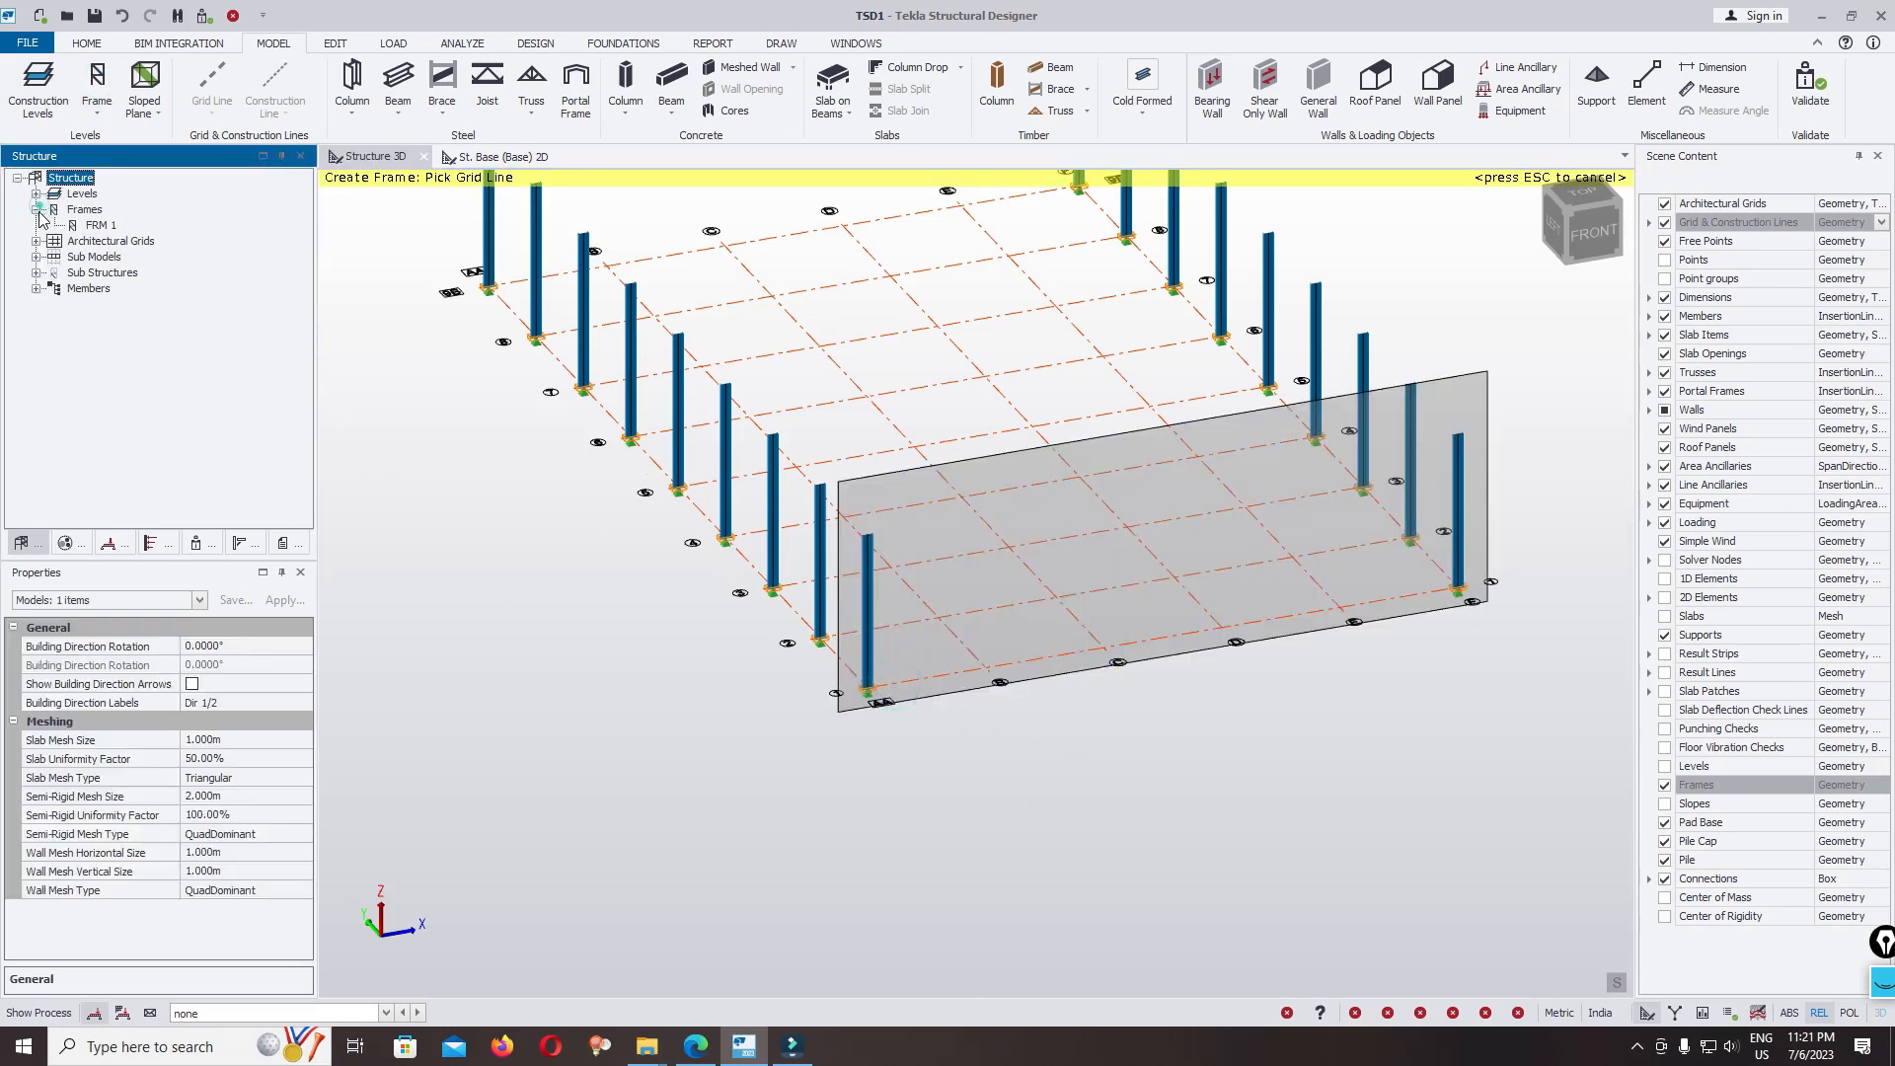
double_click(96, 225)
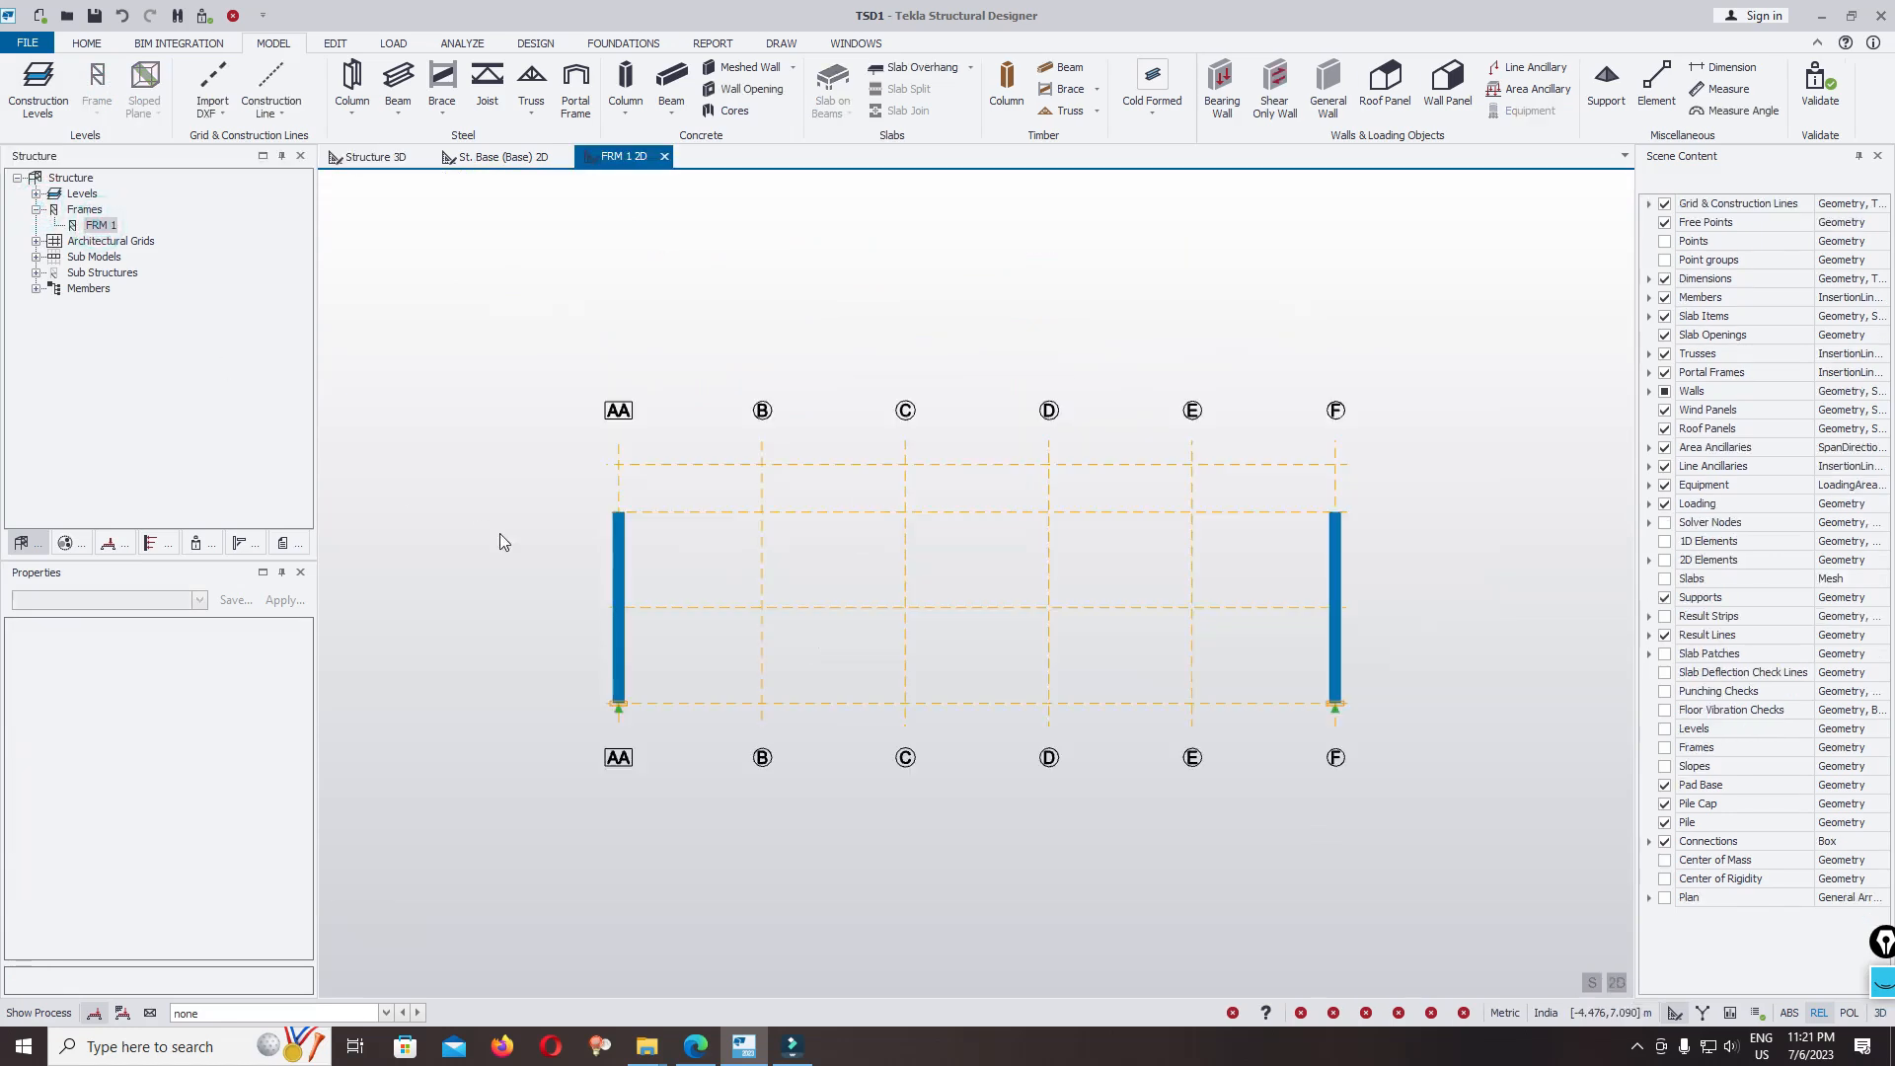
Step: Configure a rolled steel beam with Autodesign off, DSP NPB section order and no continuous restraint on the top flange
left_click(400, 77)
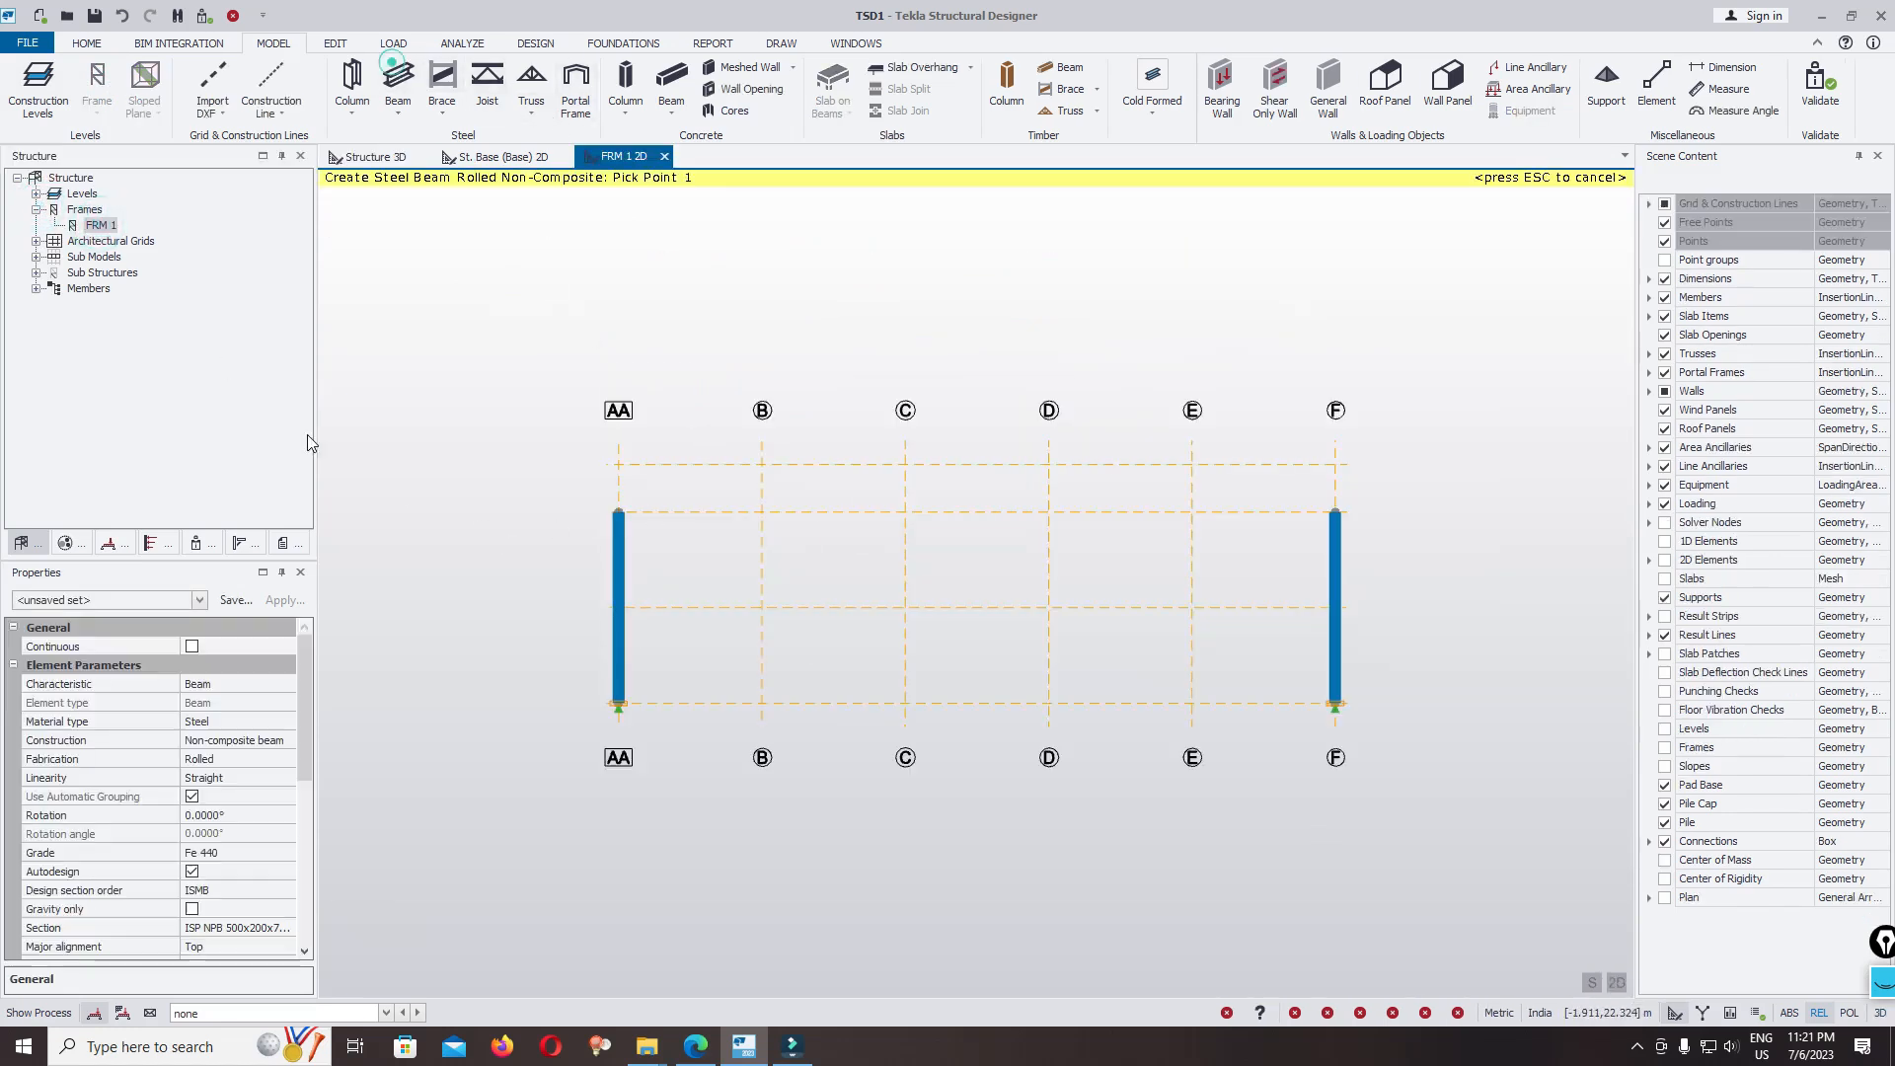
left_click_drag(302, 717, 299, 760)
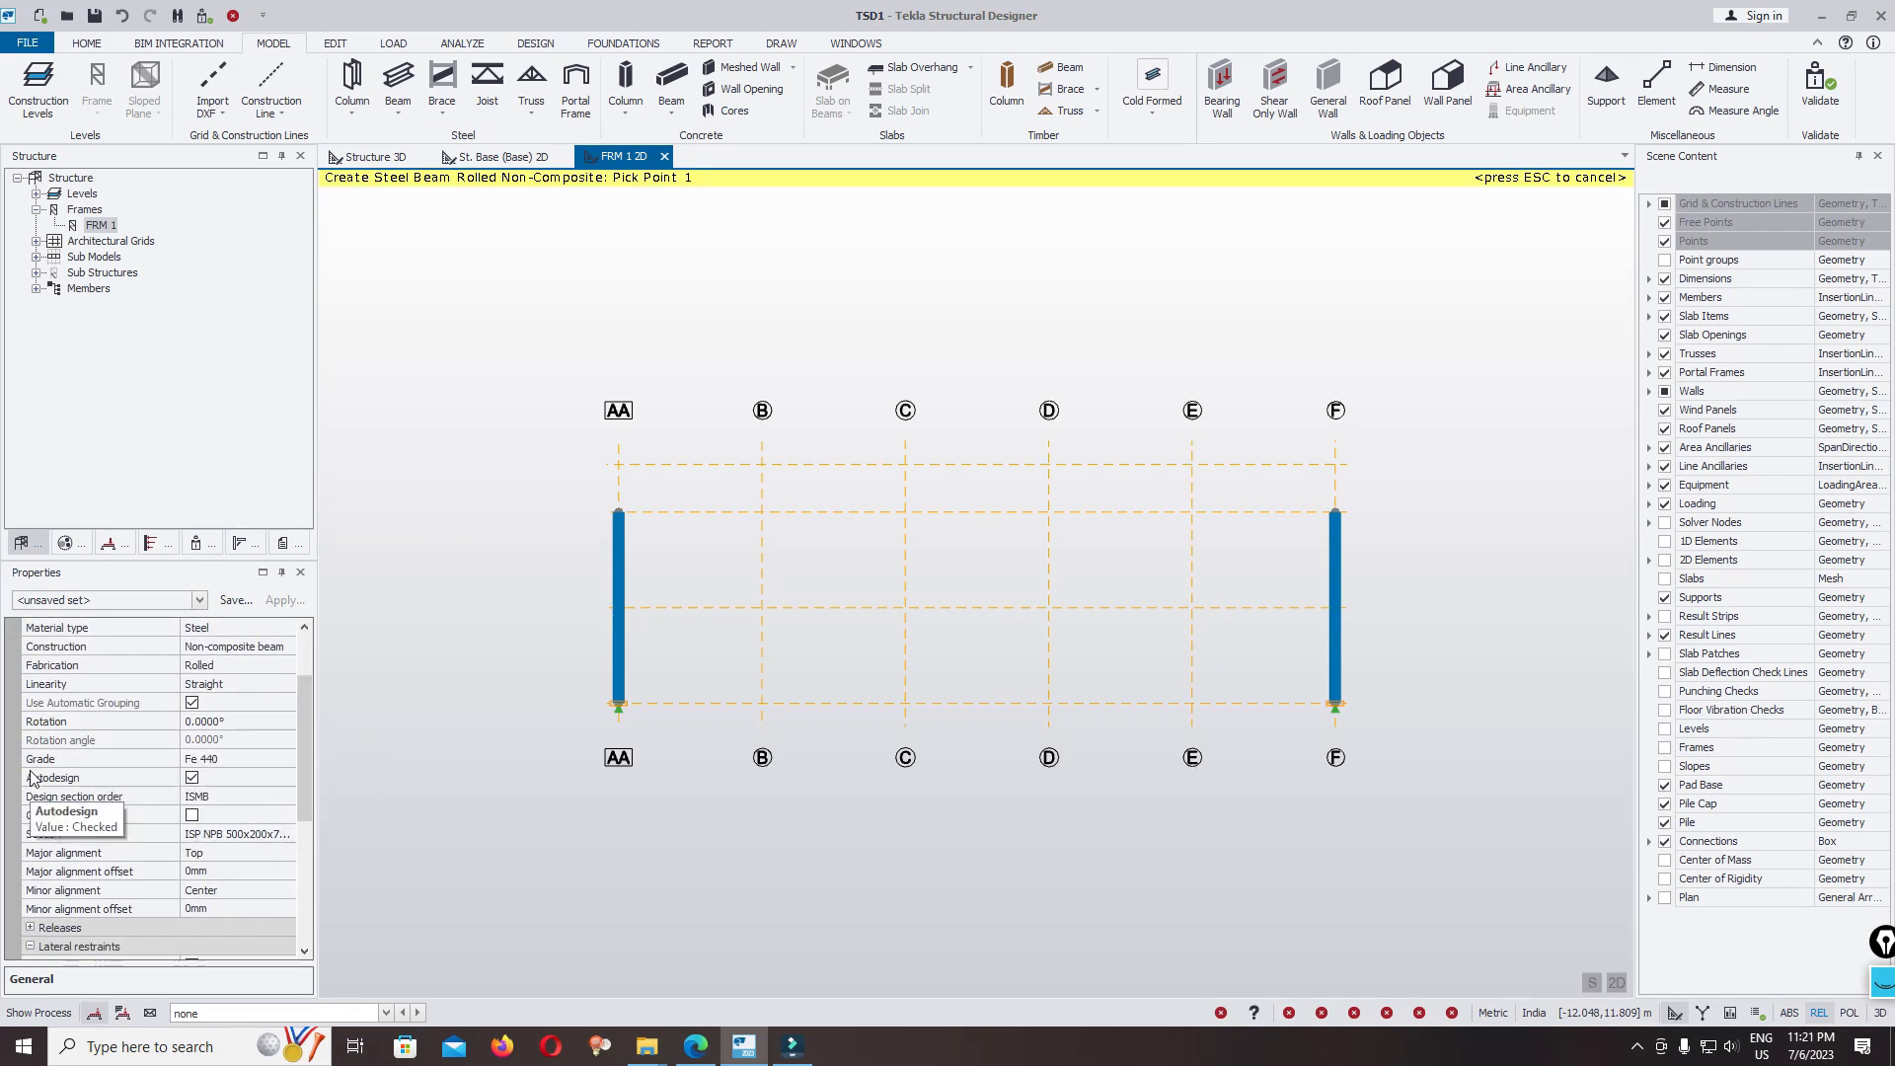
left_click(192, 779)
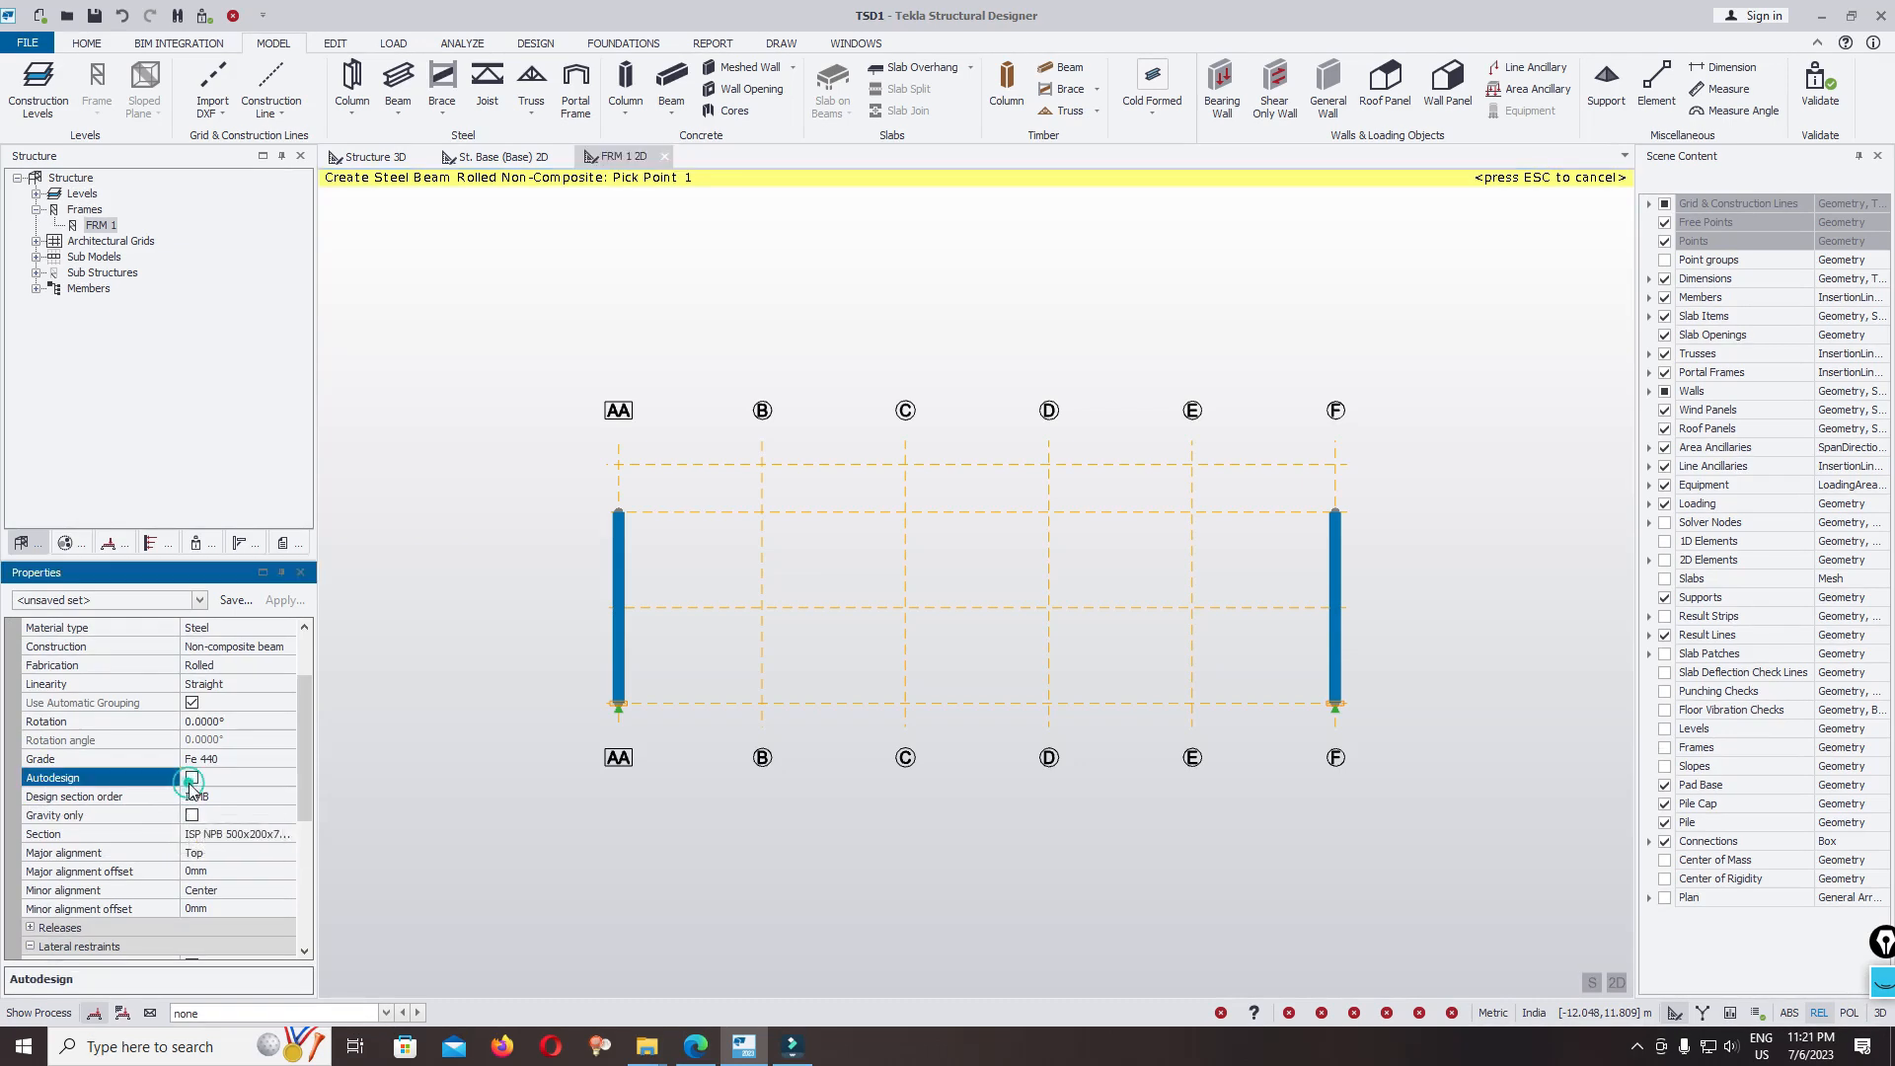
scroll(303, 773, "down", 2)
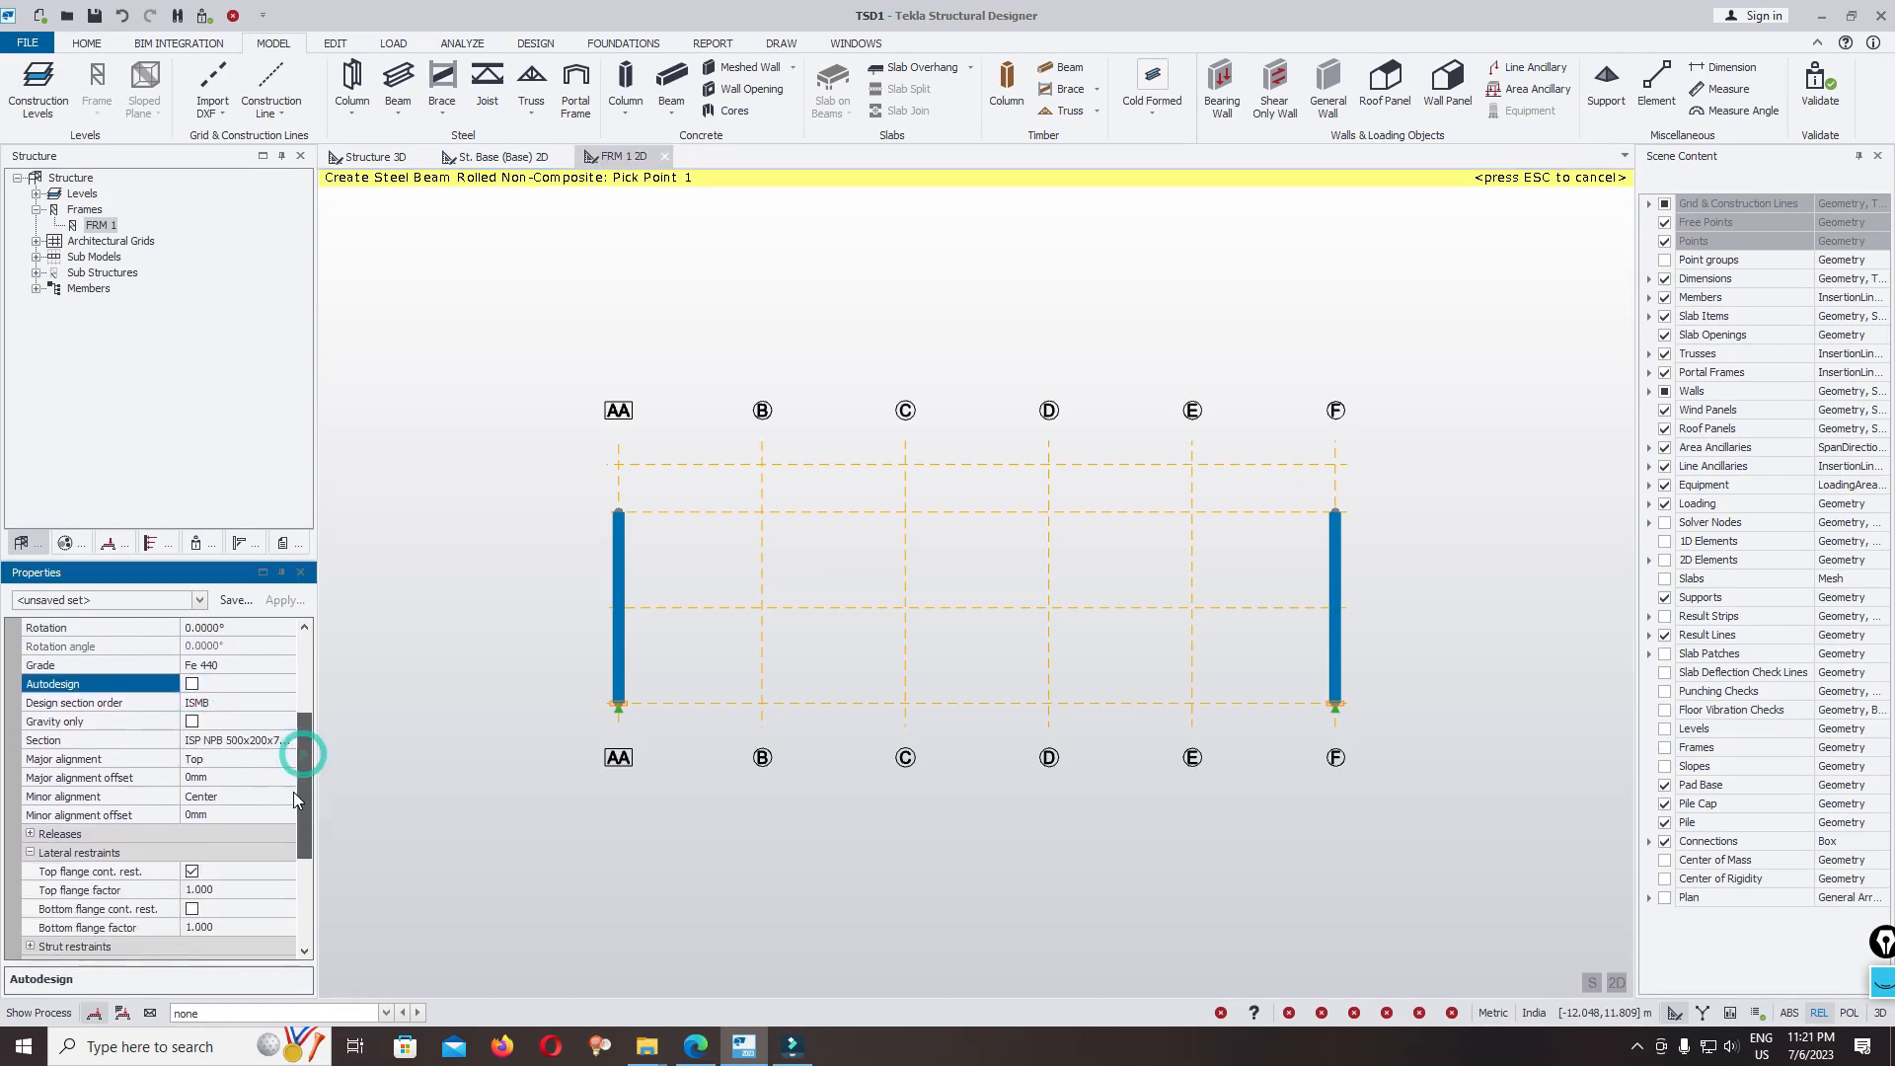
left_click(285, 703)
left_click(287, 703)
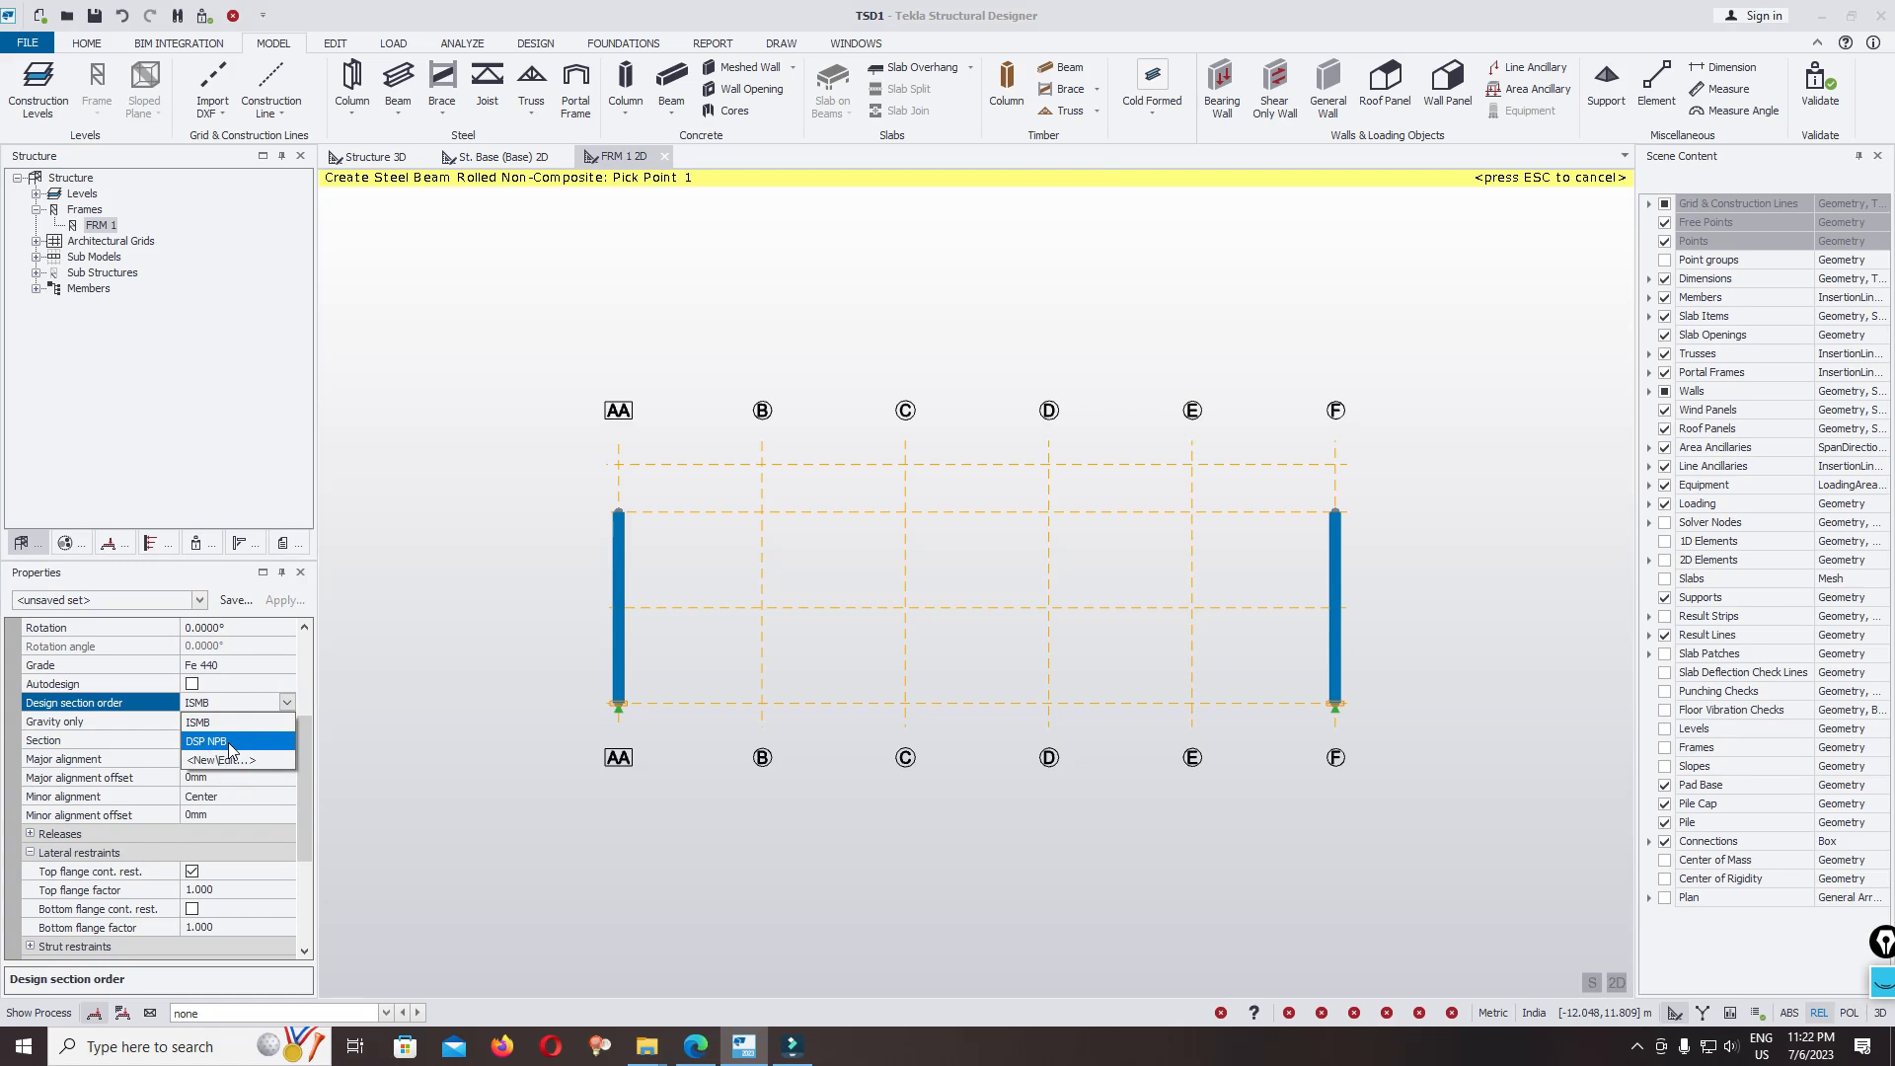
left_click(231, 747)
left_click_drag(303, 758, 303, 791)
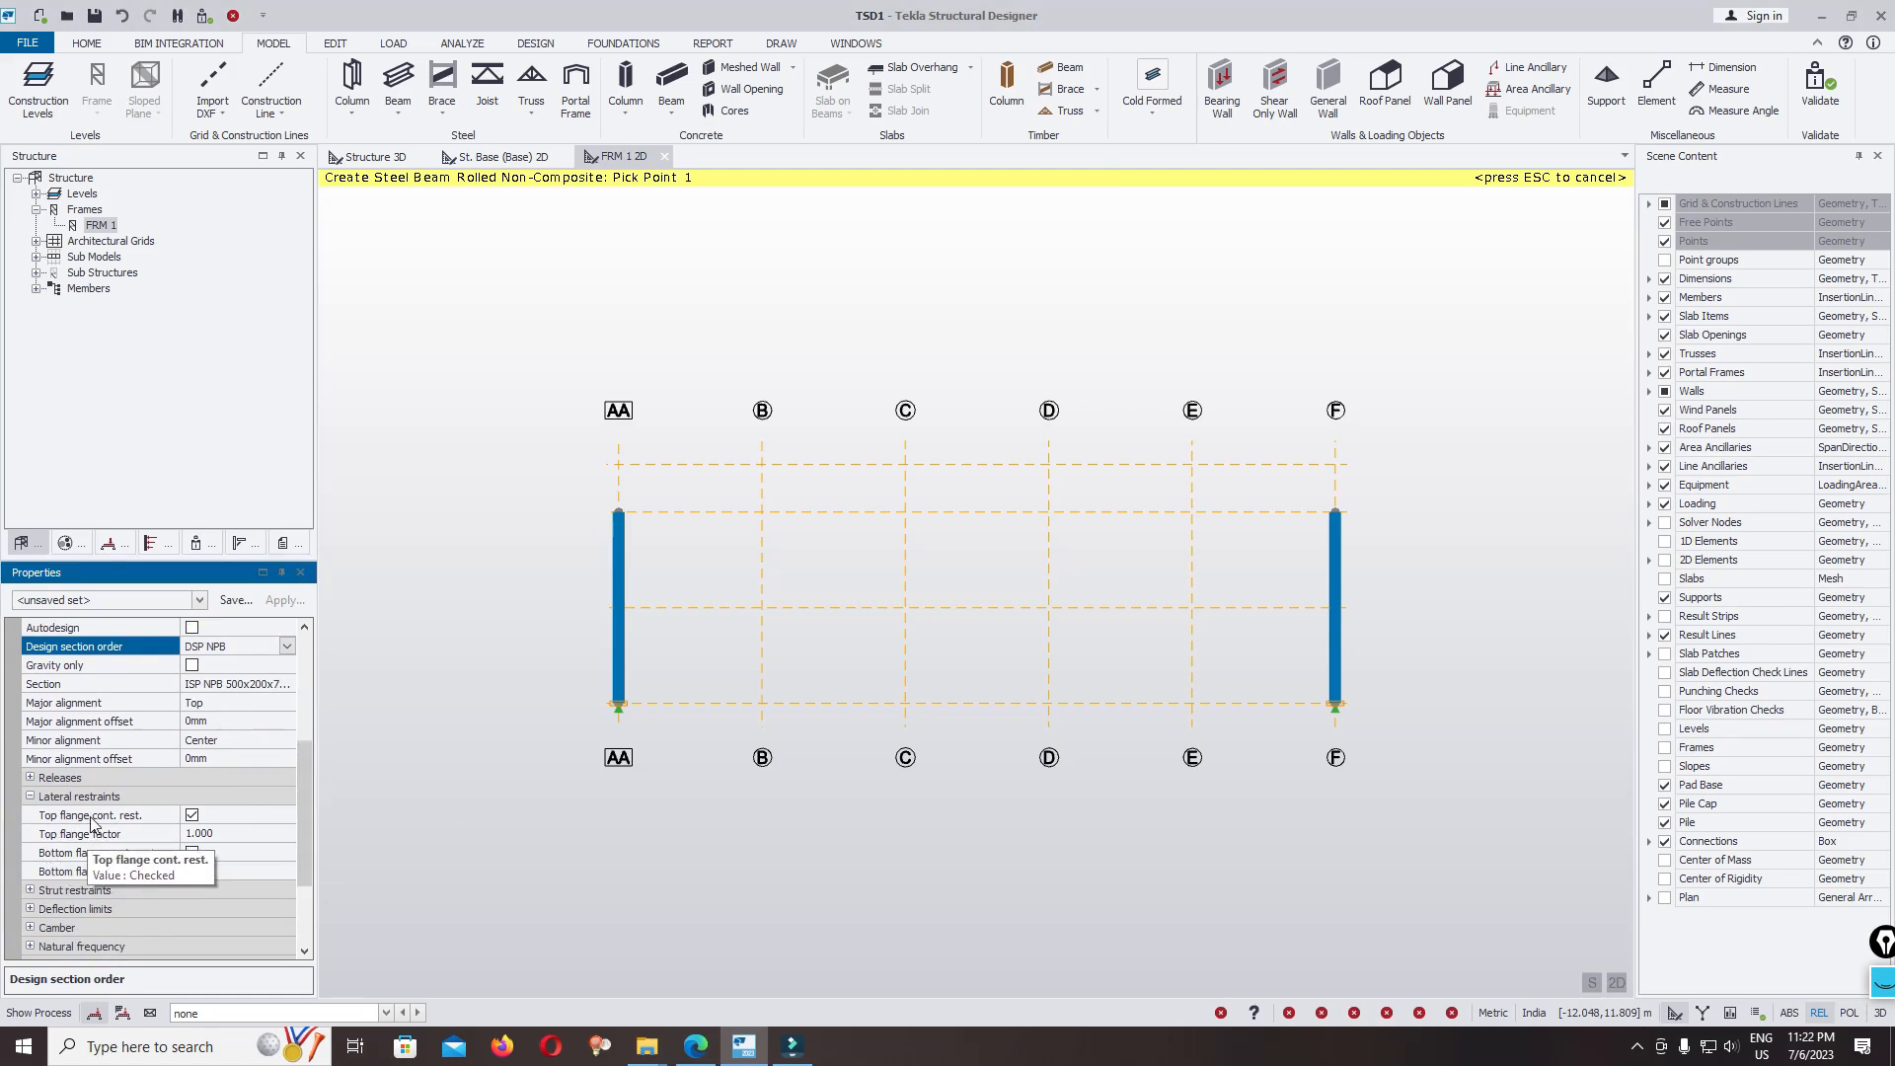
left_click(192, 814)
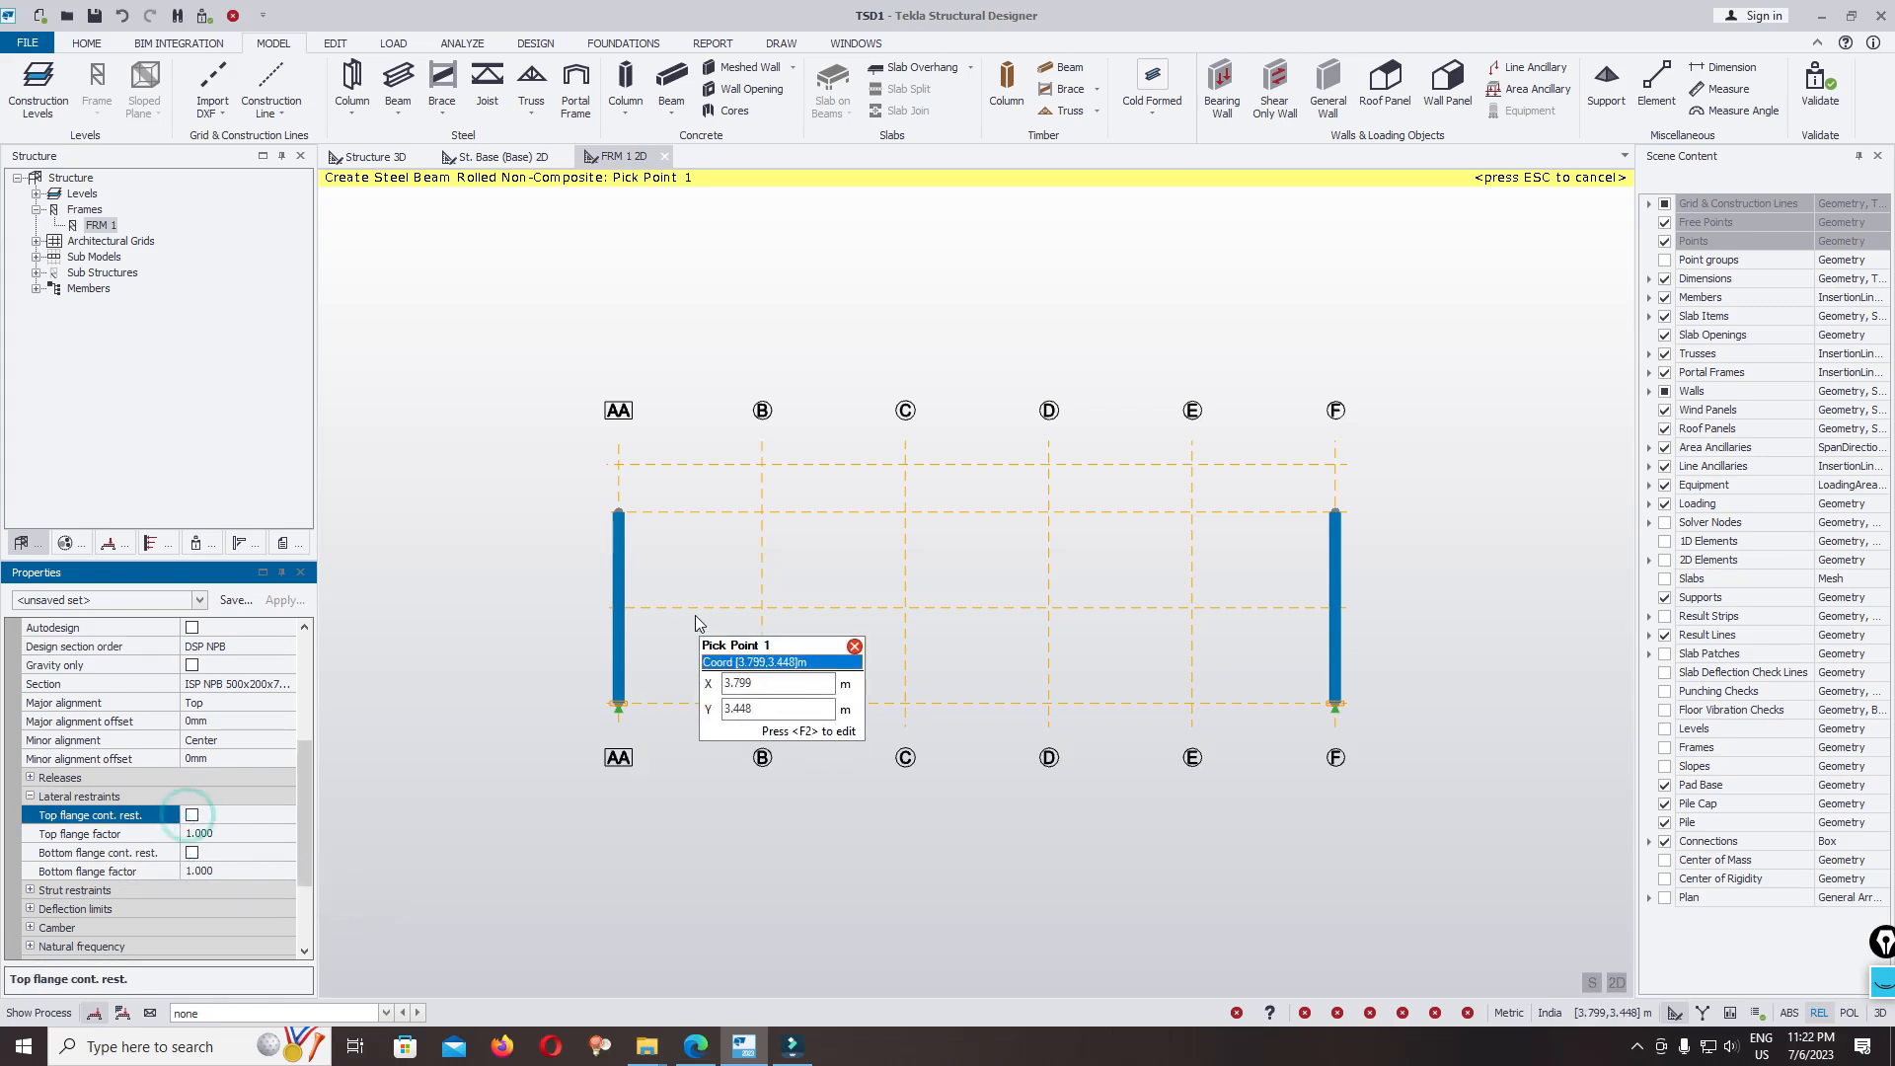
Step: Place the beam from the top of the column on line AA horizontally to grid line C at the 8 m level
left_click(618, 514)
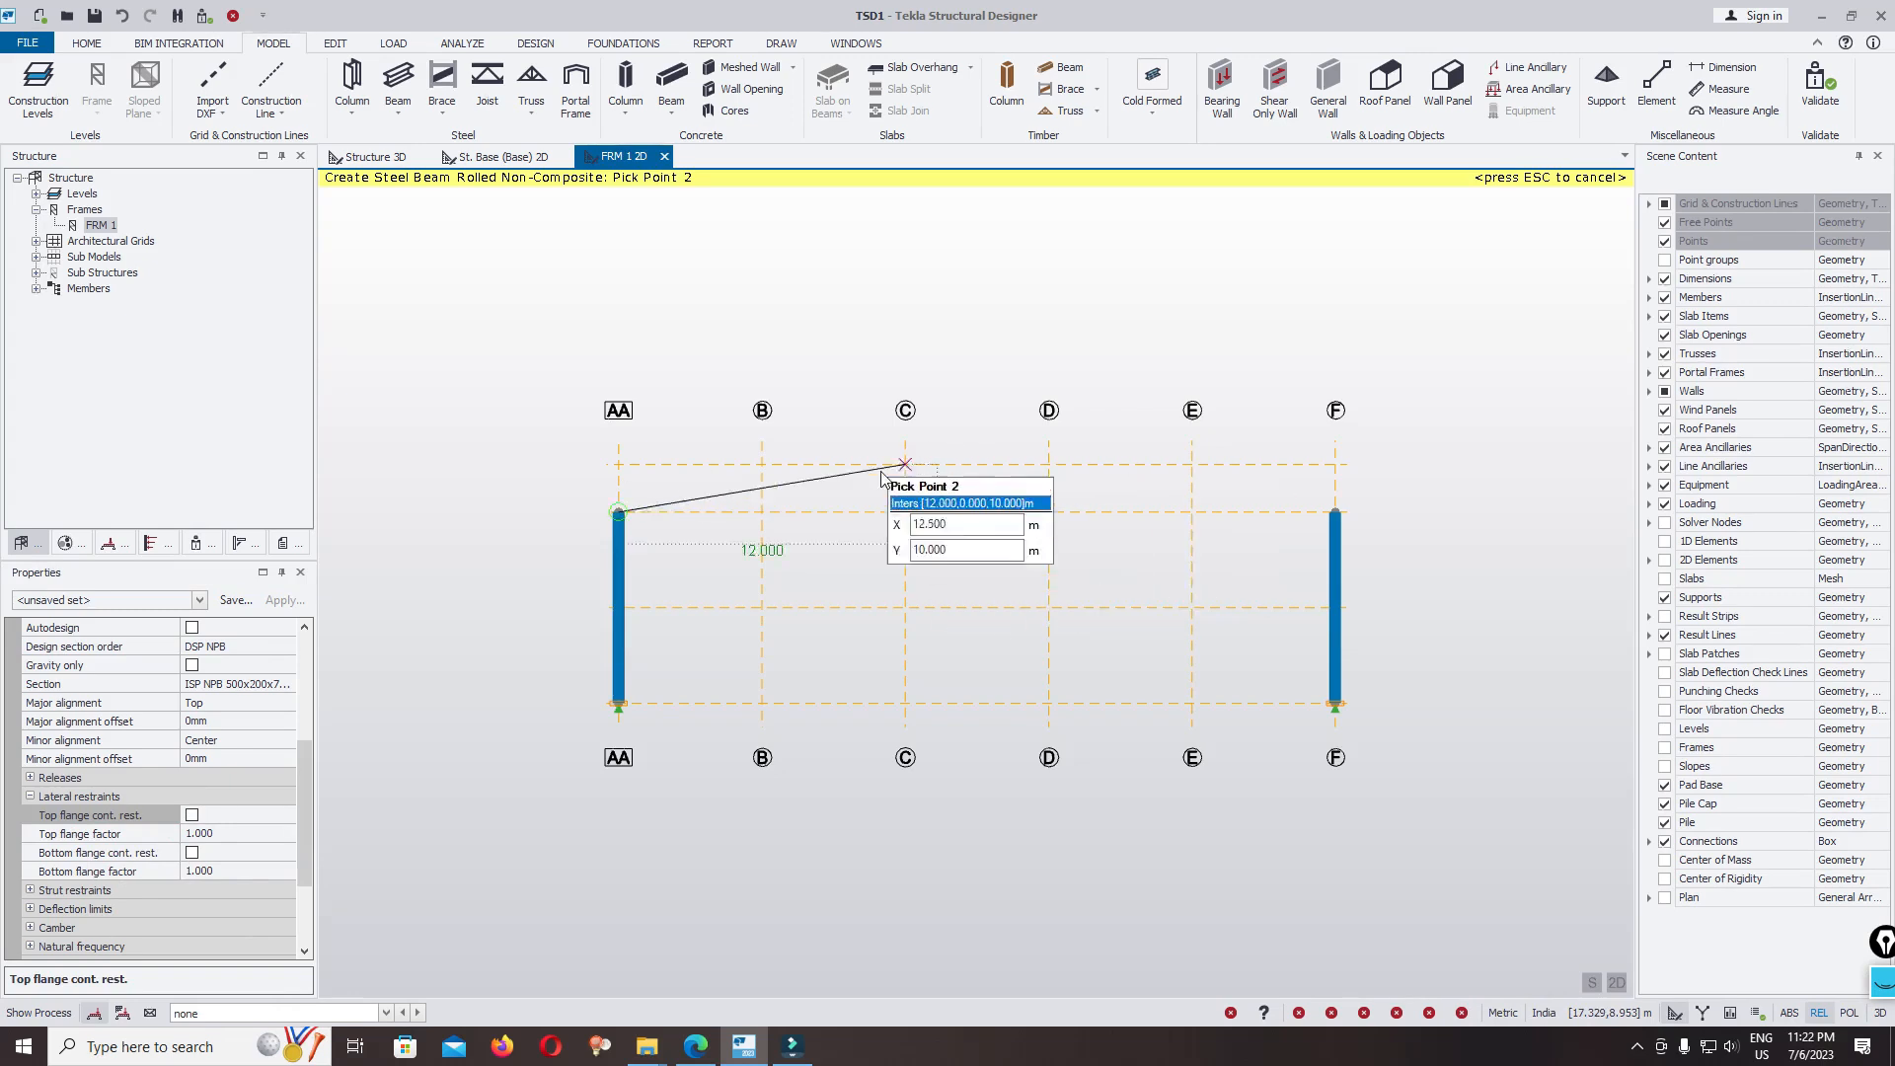
scroll(983, 471, "up", 4)
scroll(1017, 483, "down", 5)
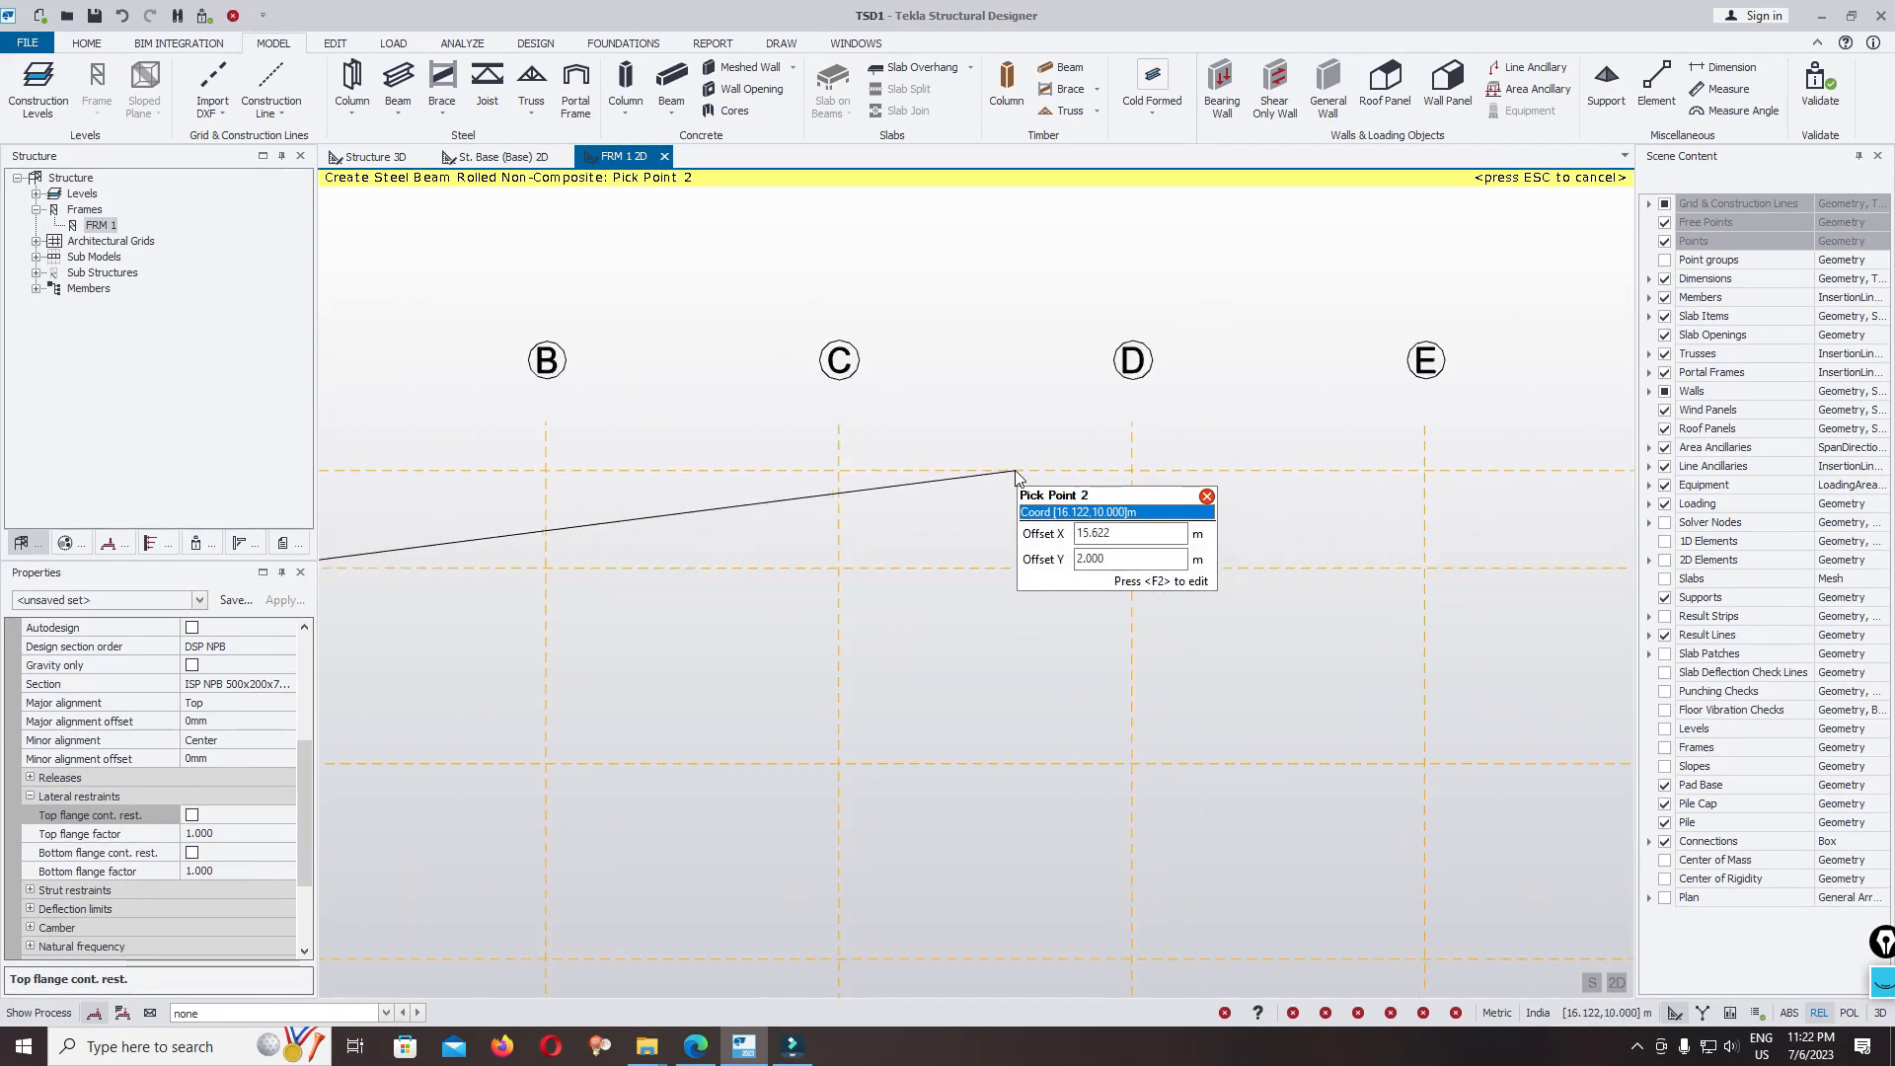
scroll(999, 473, "up", 4)
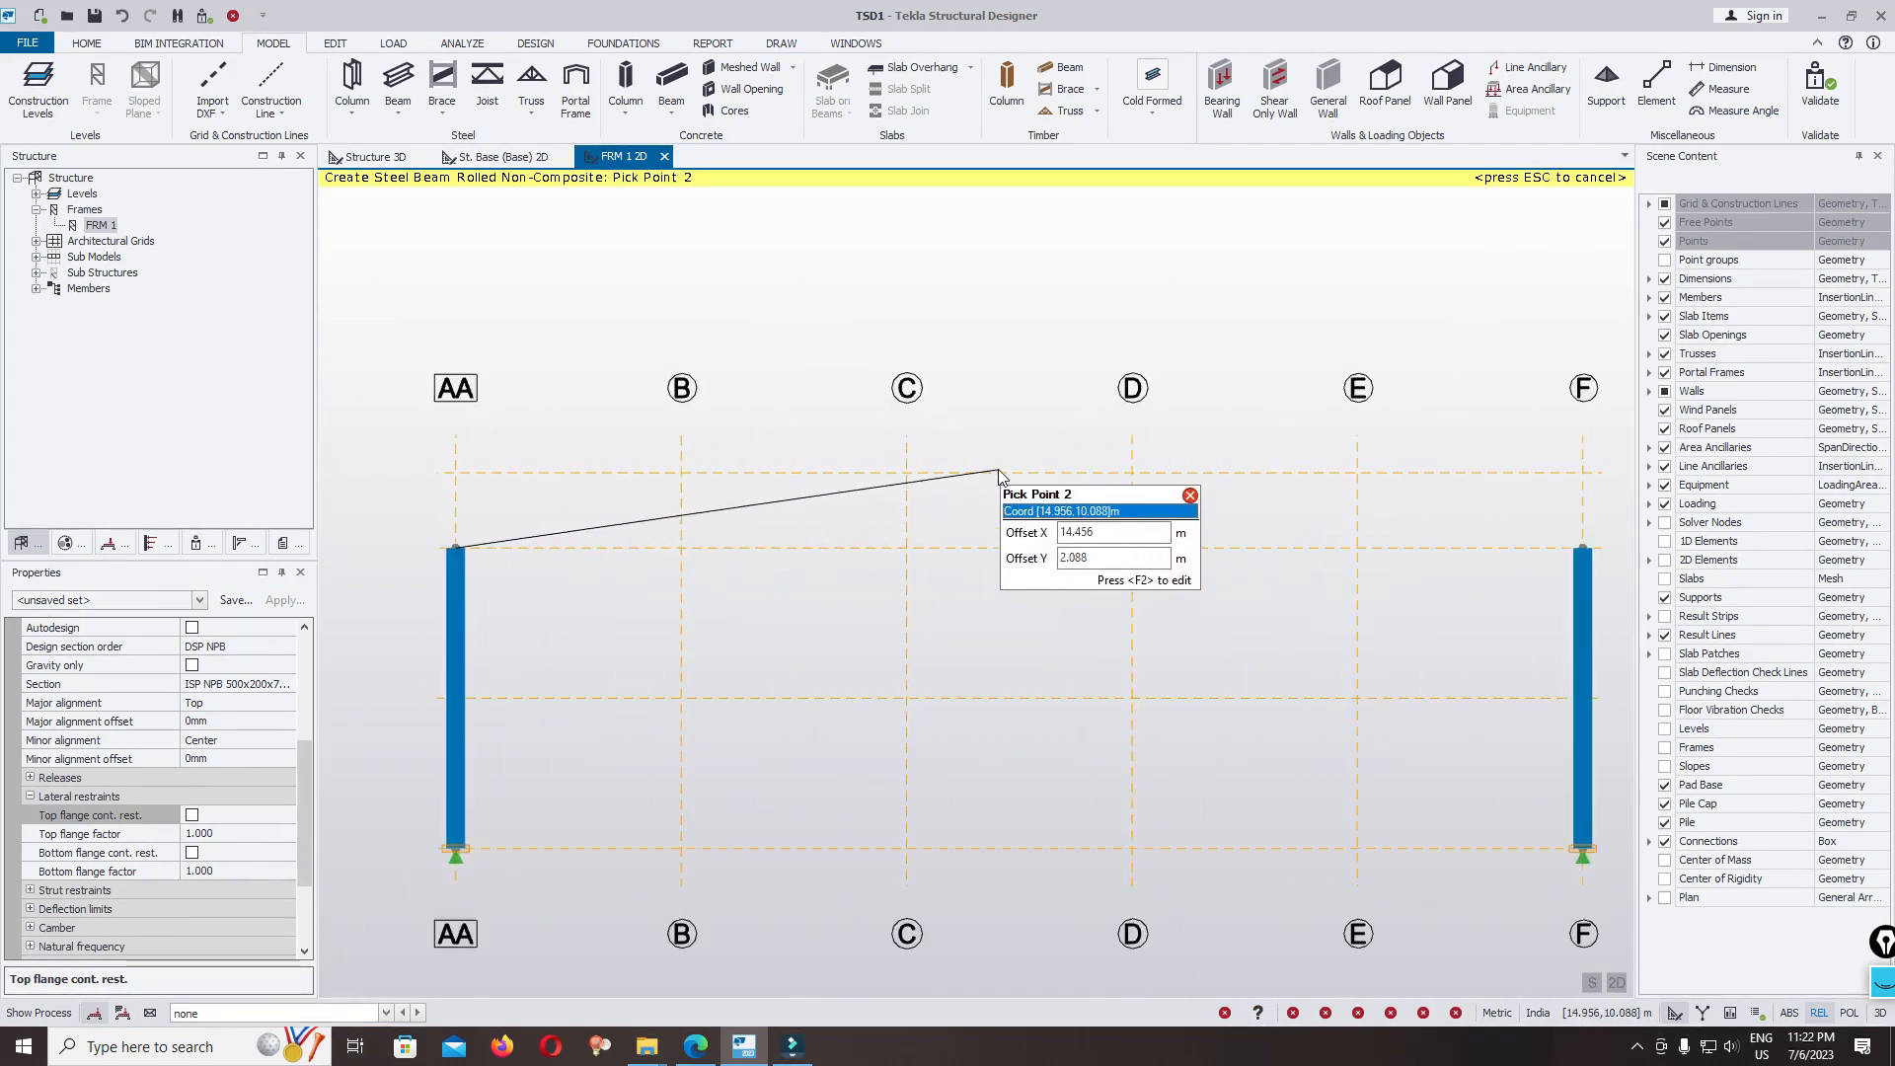
left_click(900, 559)
key("Escape")
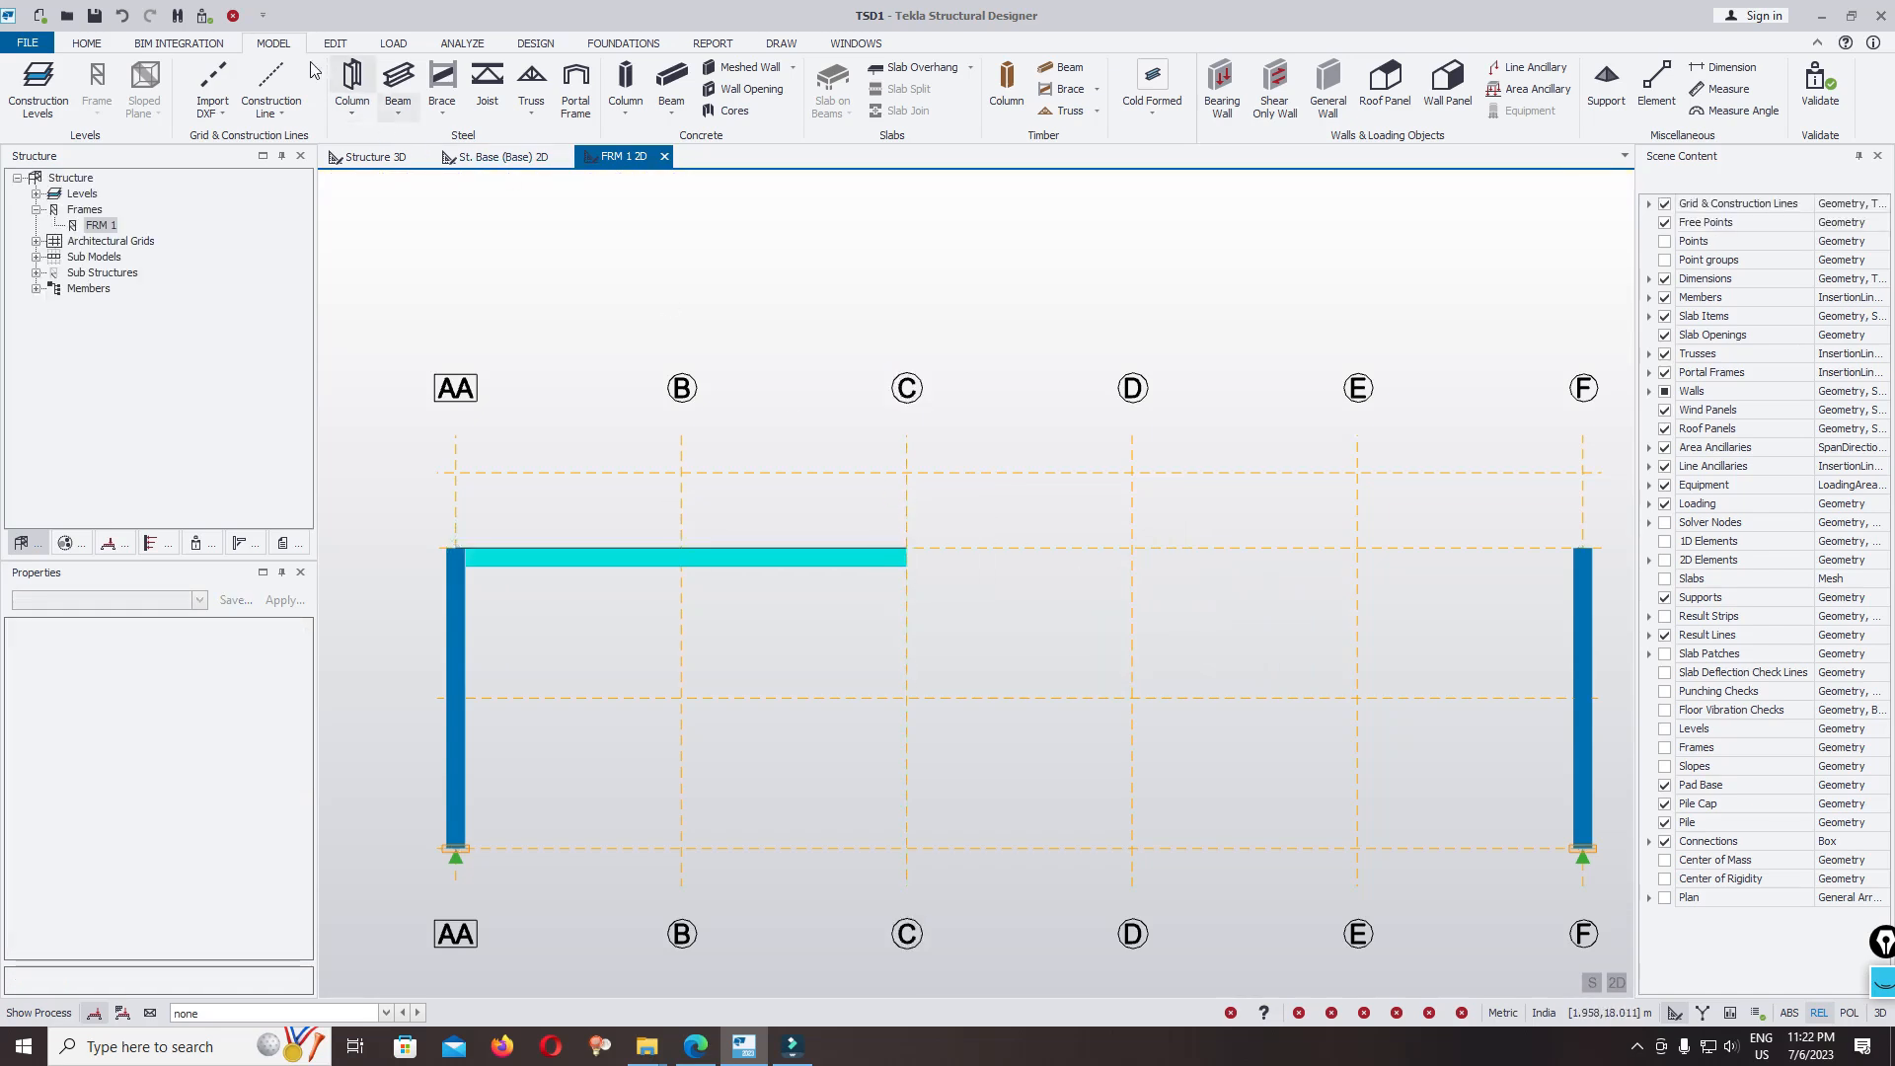
Step: Add a parallel construction line 3 m from grid line C towards D, running from the middle level to above the top level
left_click(271, 79)
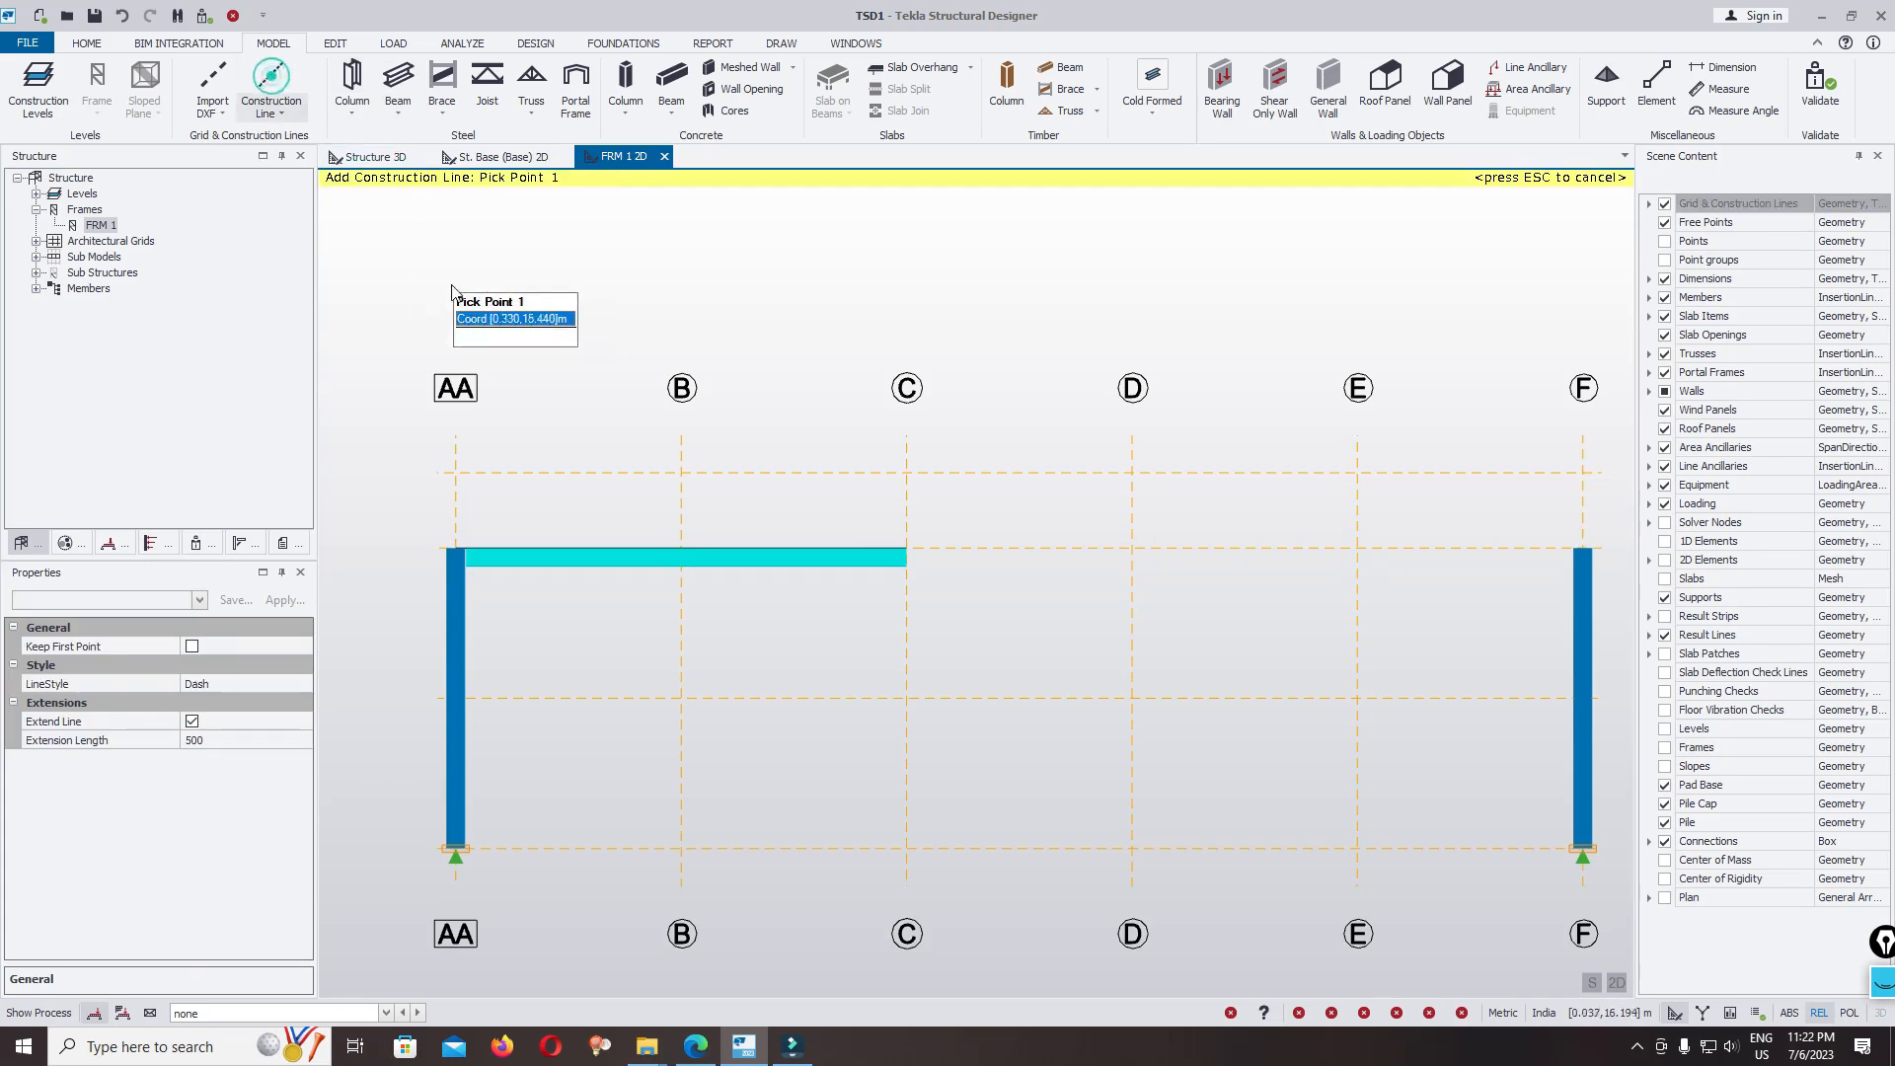
left_click(282, 114)
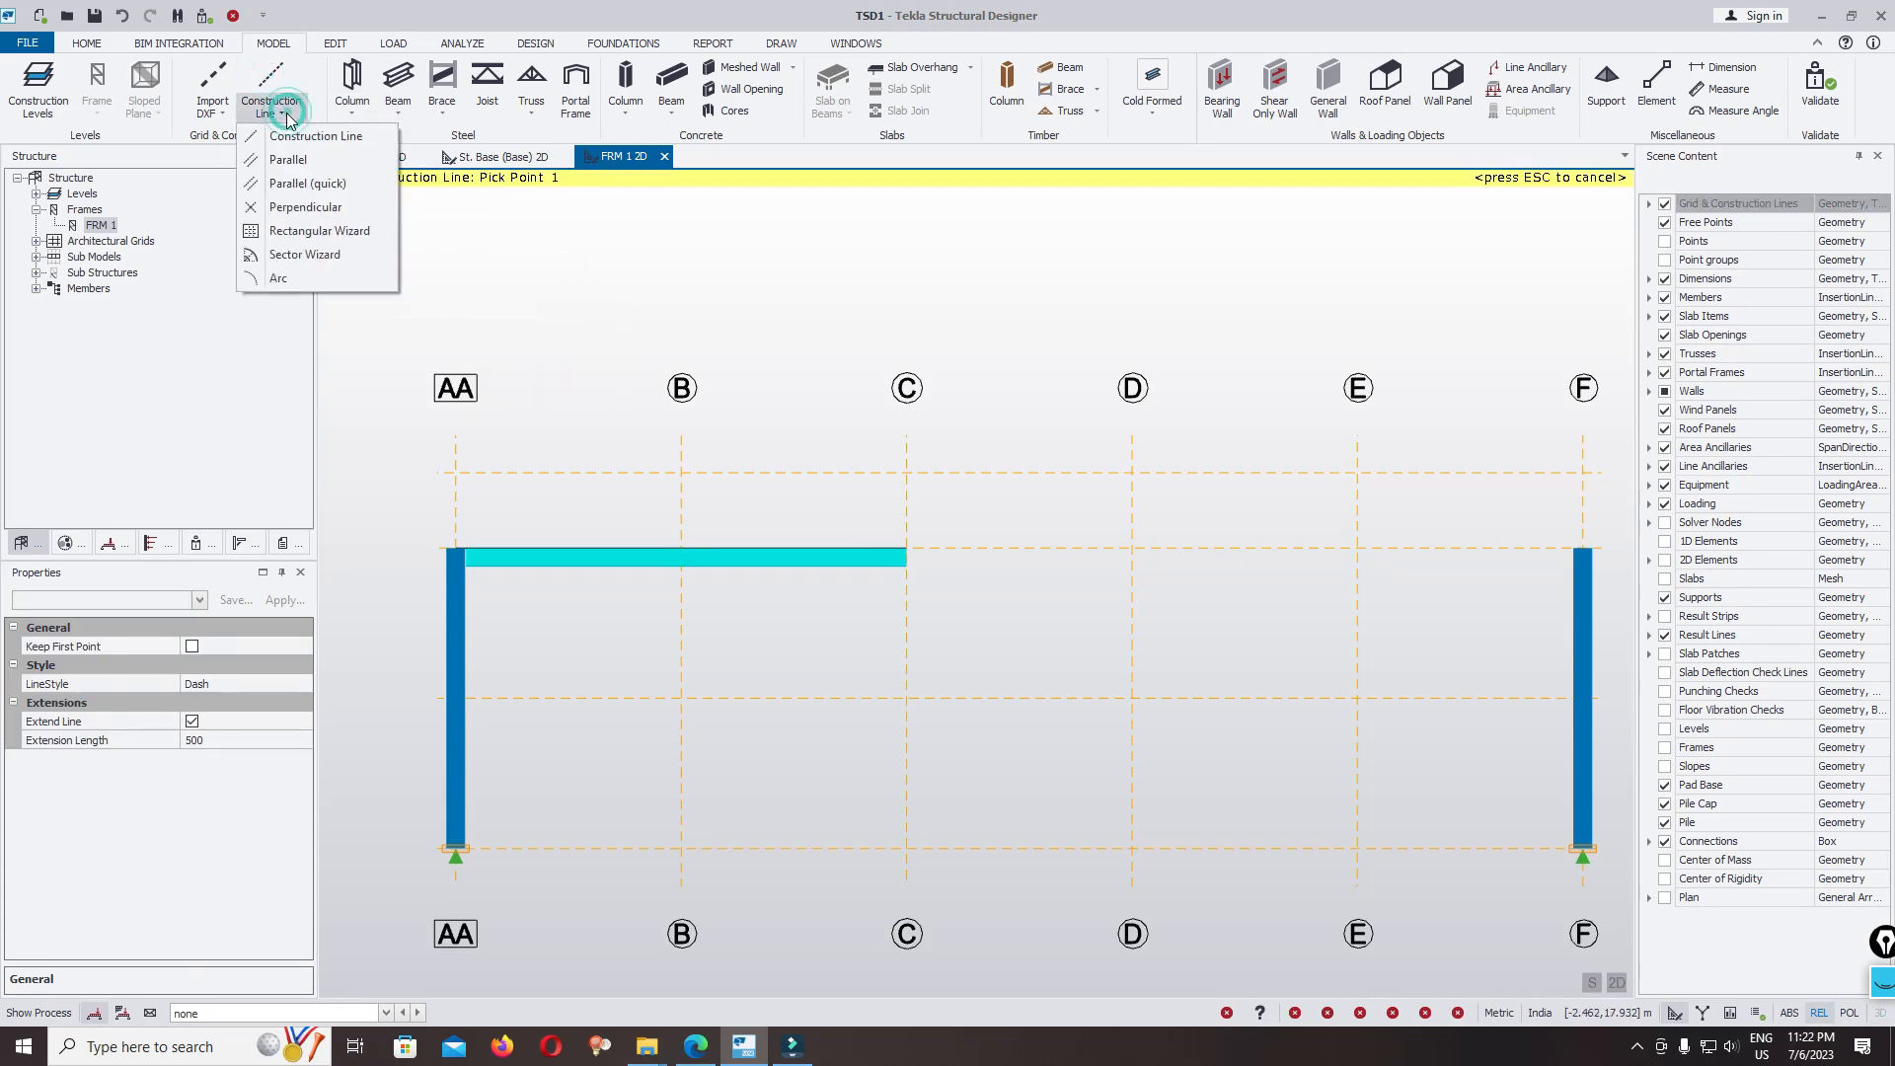
left_click(318, 160)
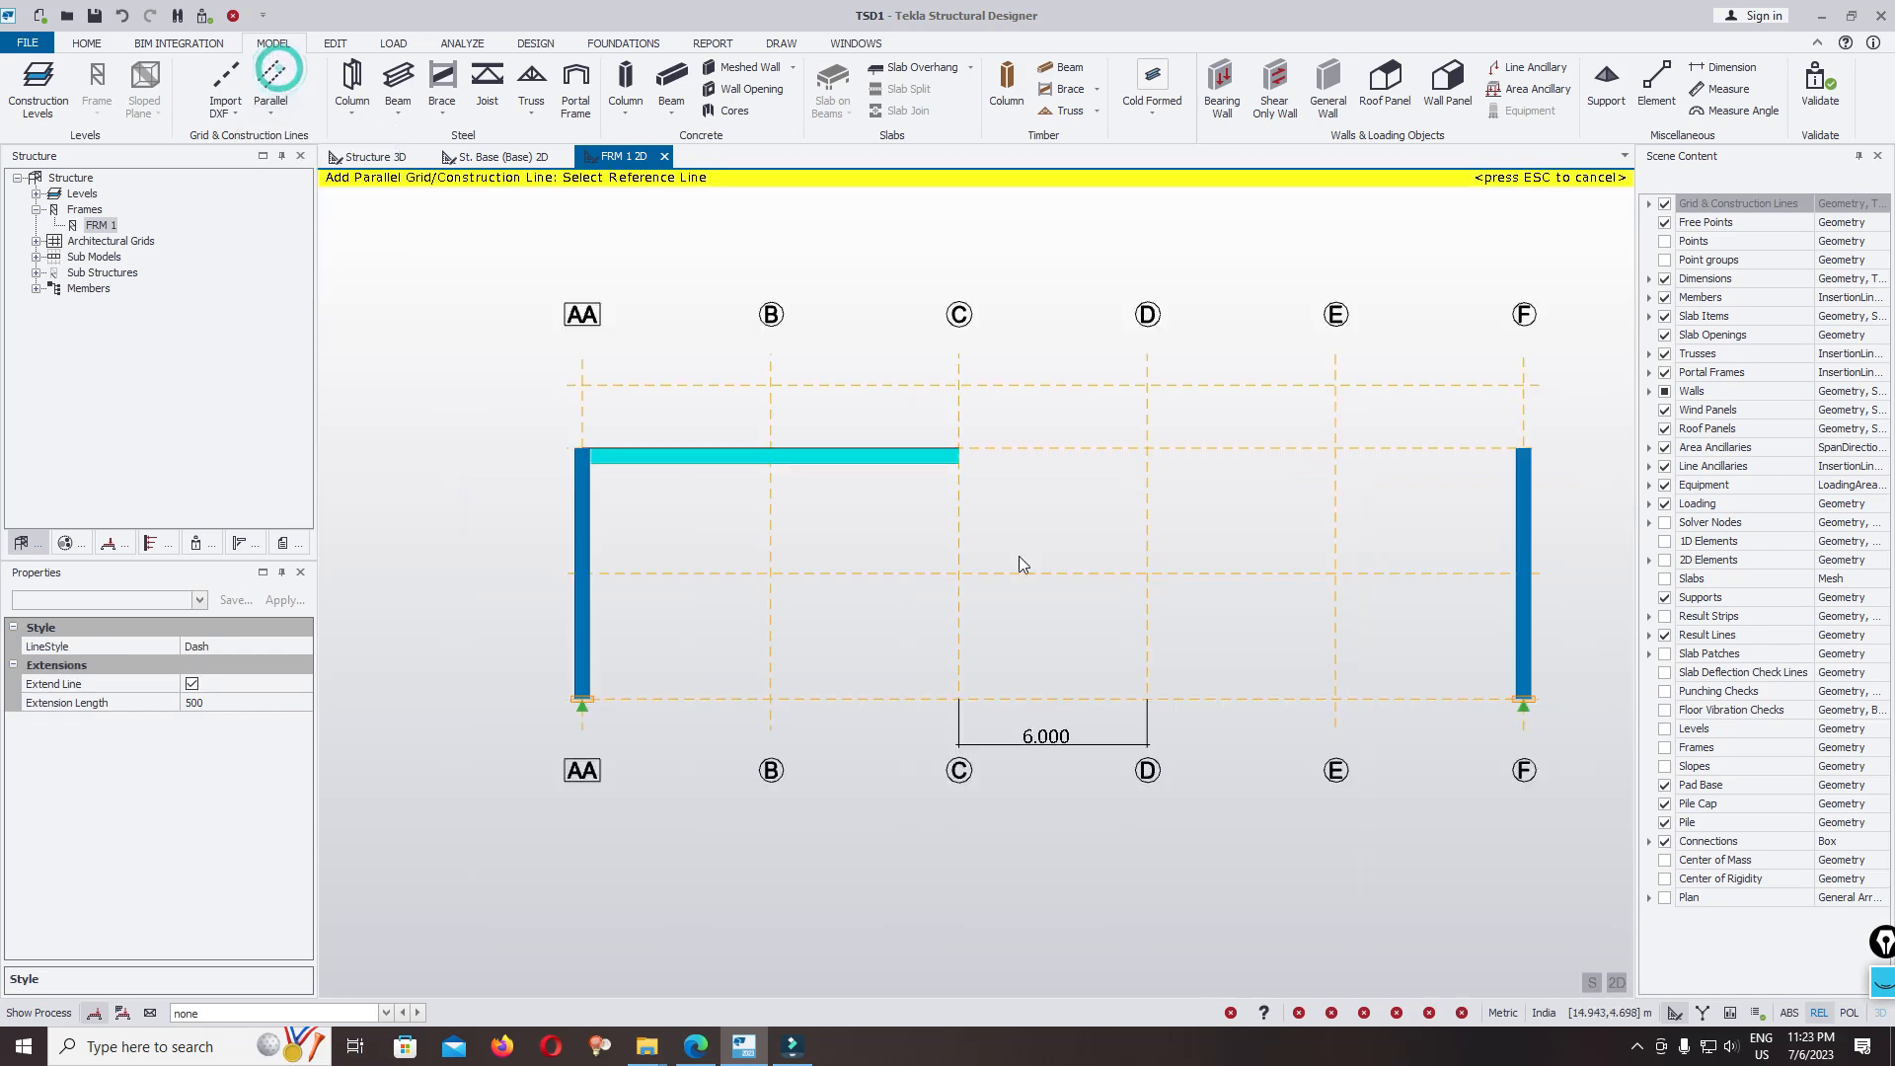
left_click(957, 538)
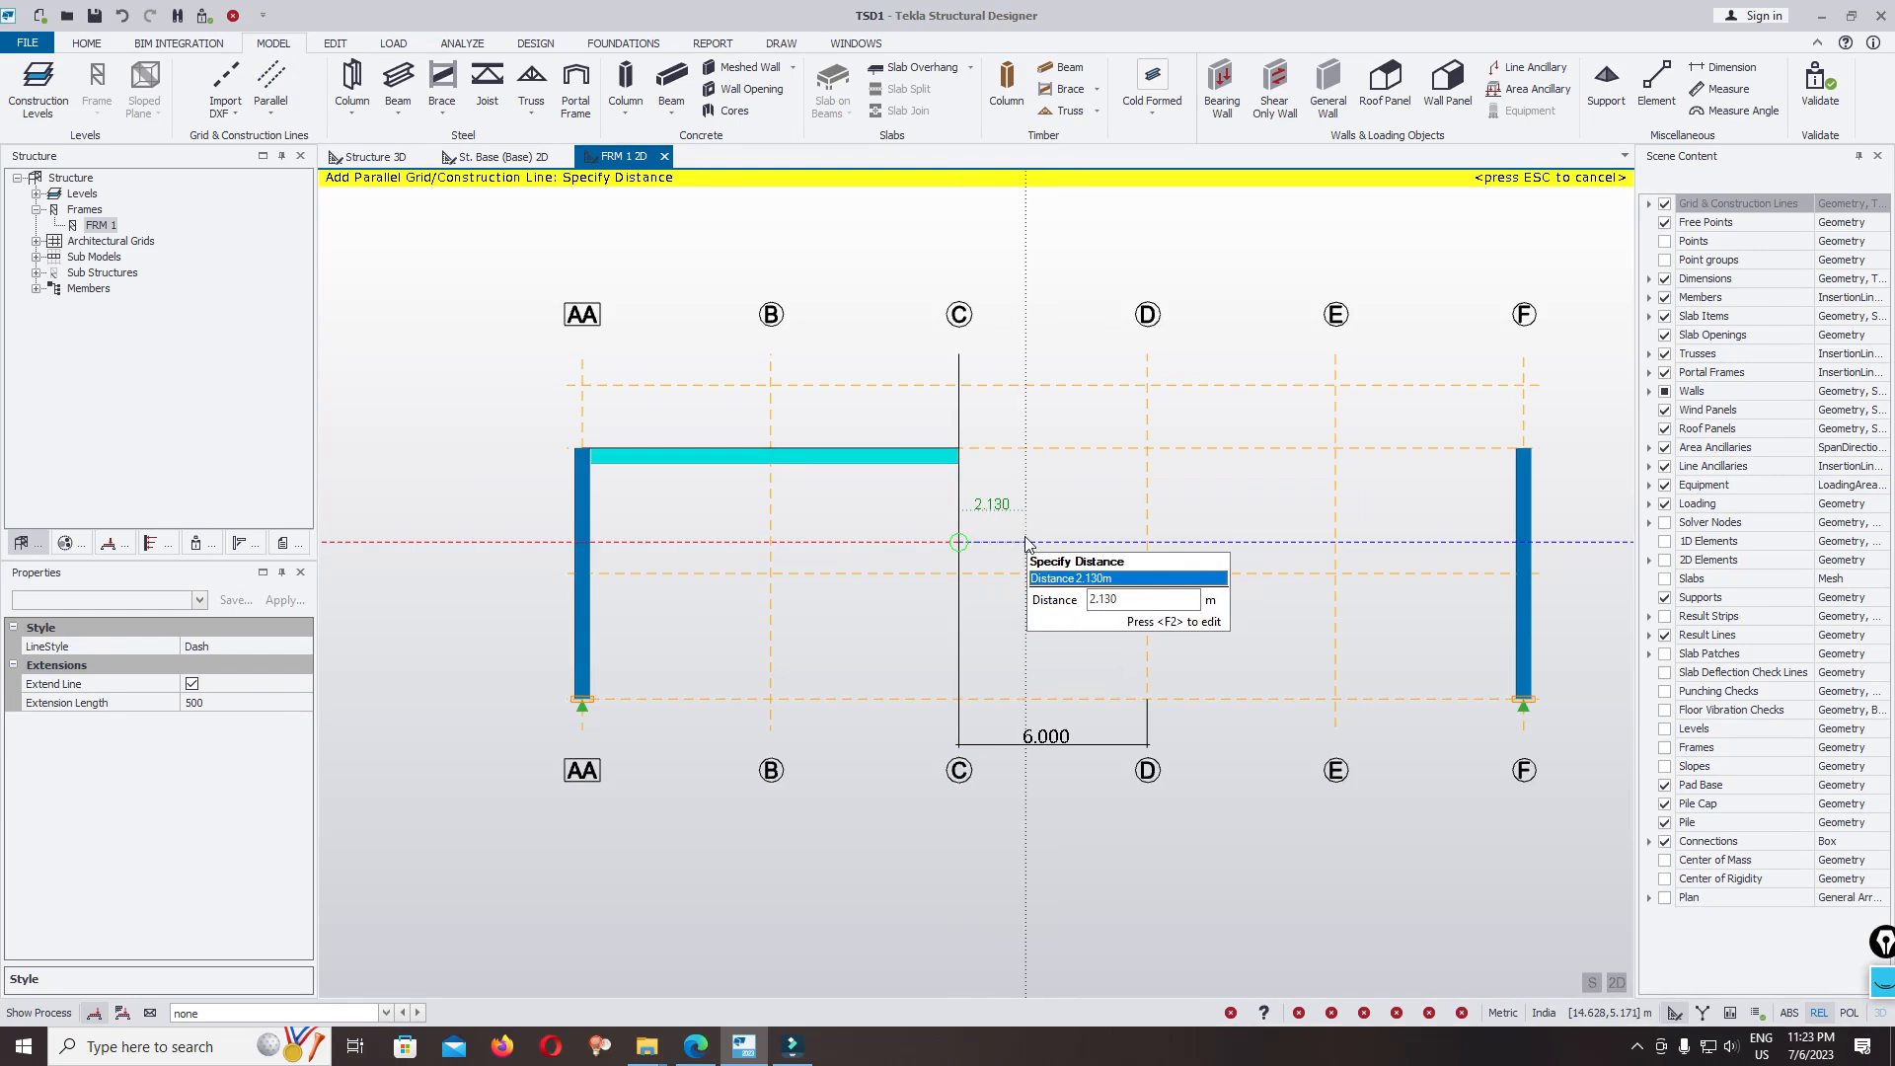
key("F2")
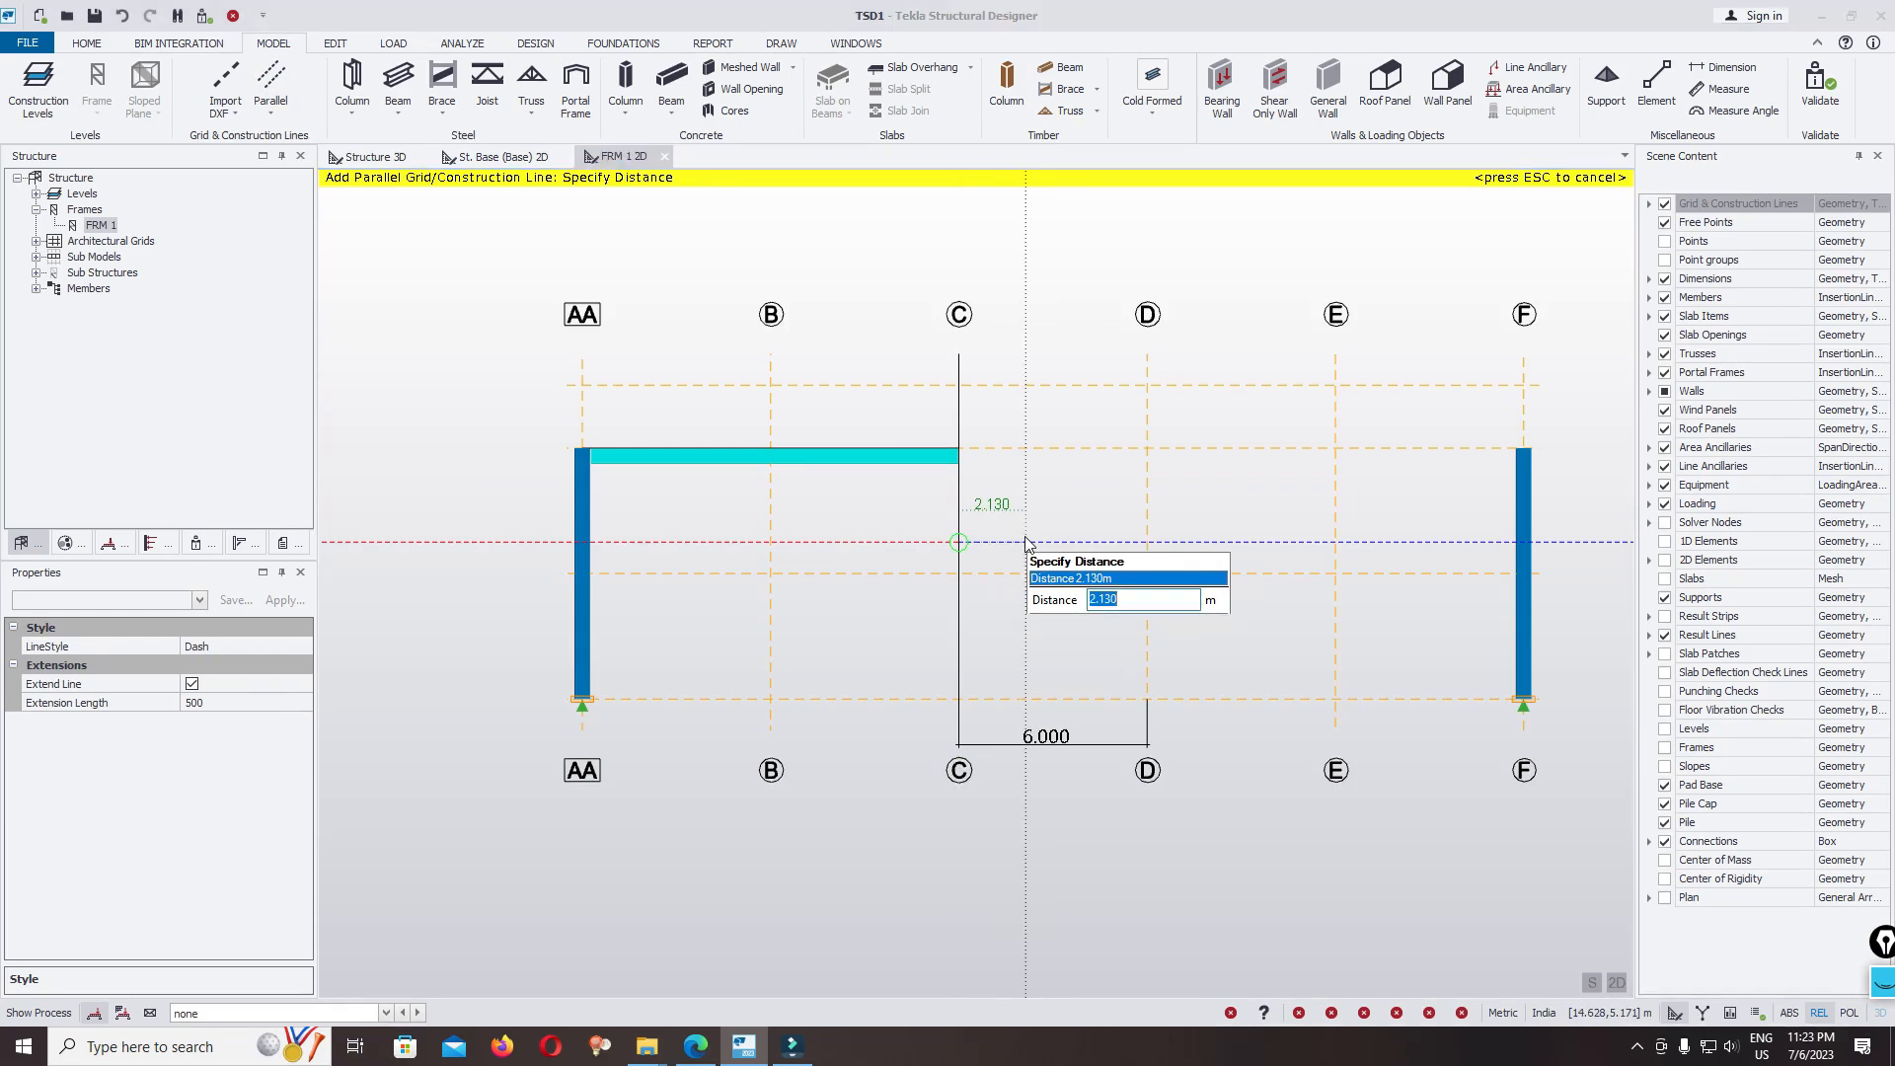
type("3")
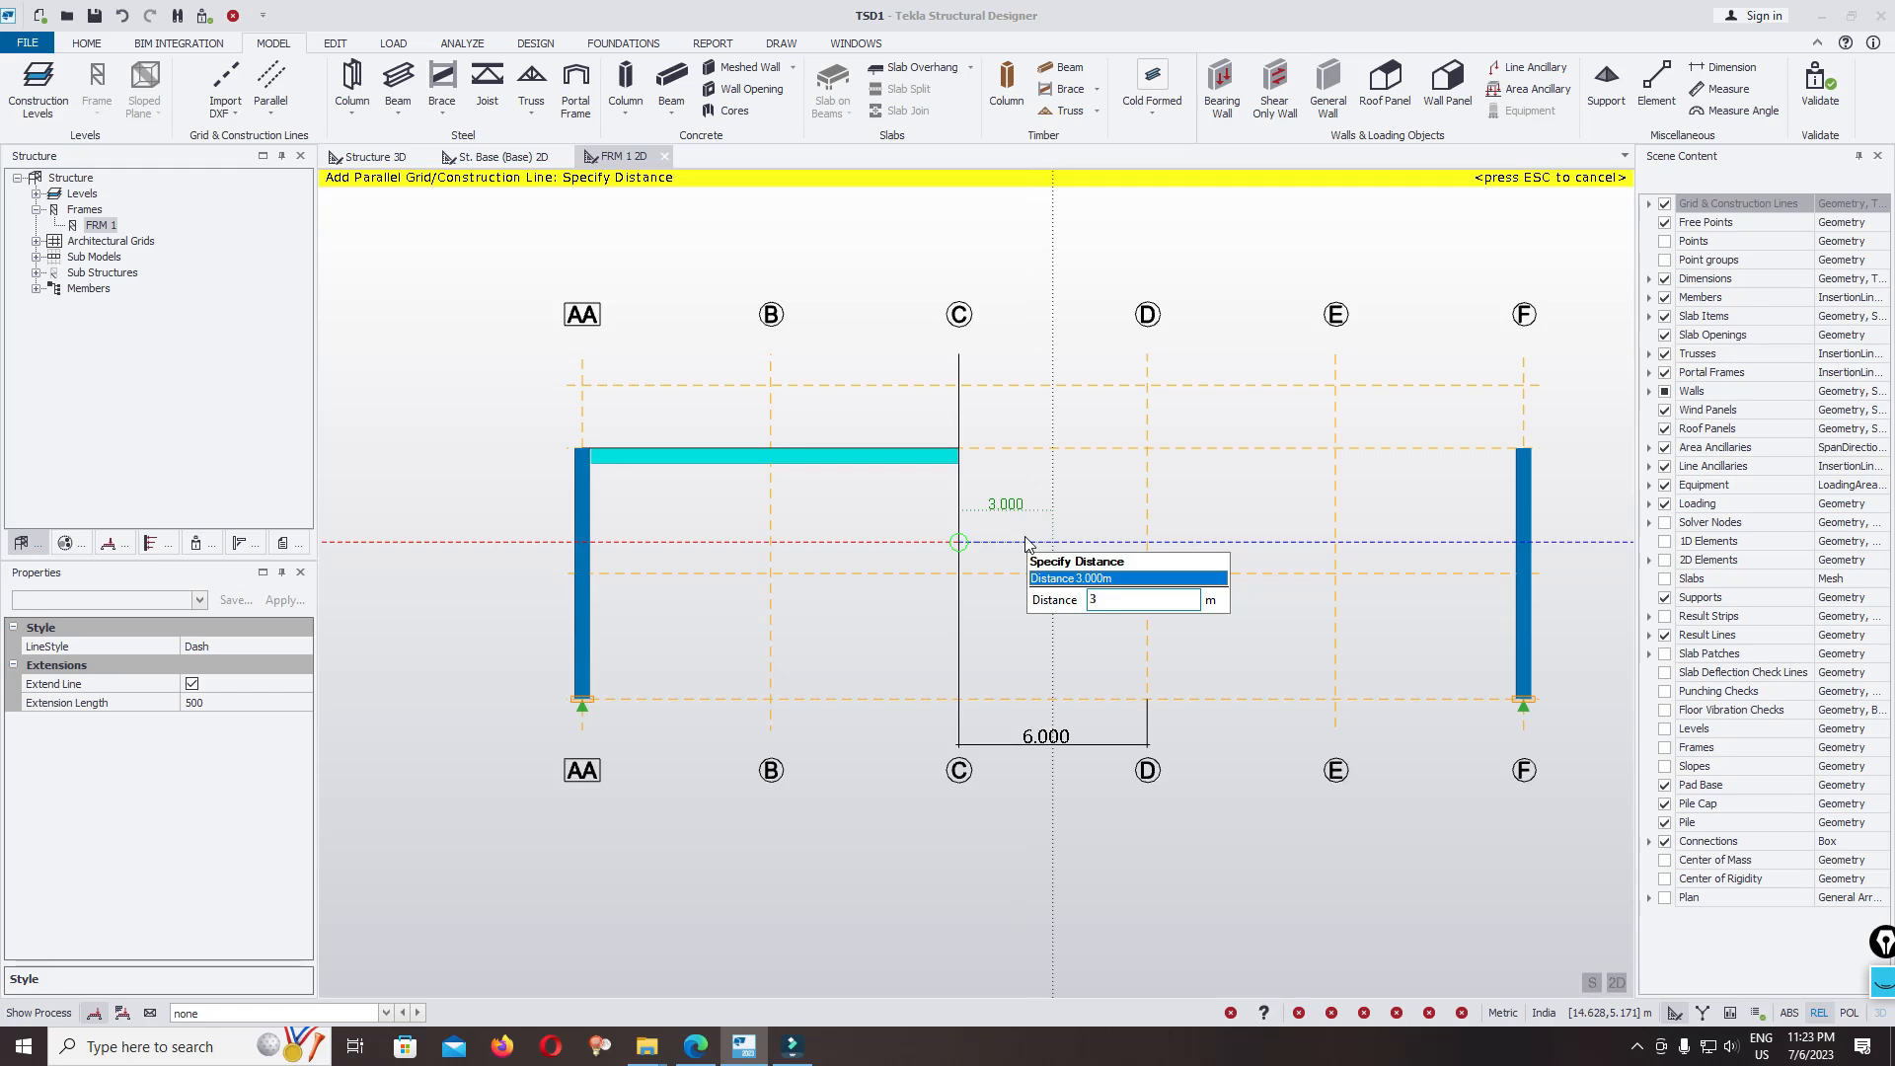
key("Return")
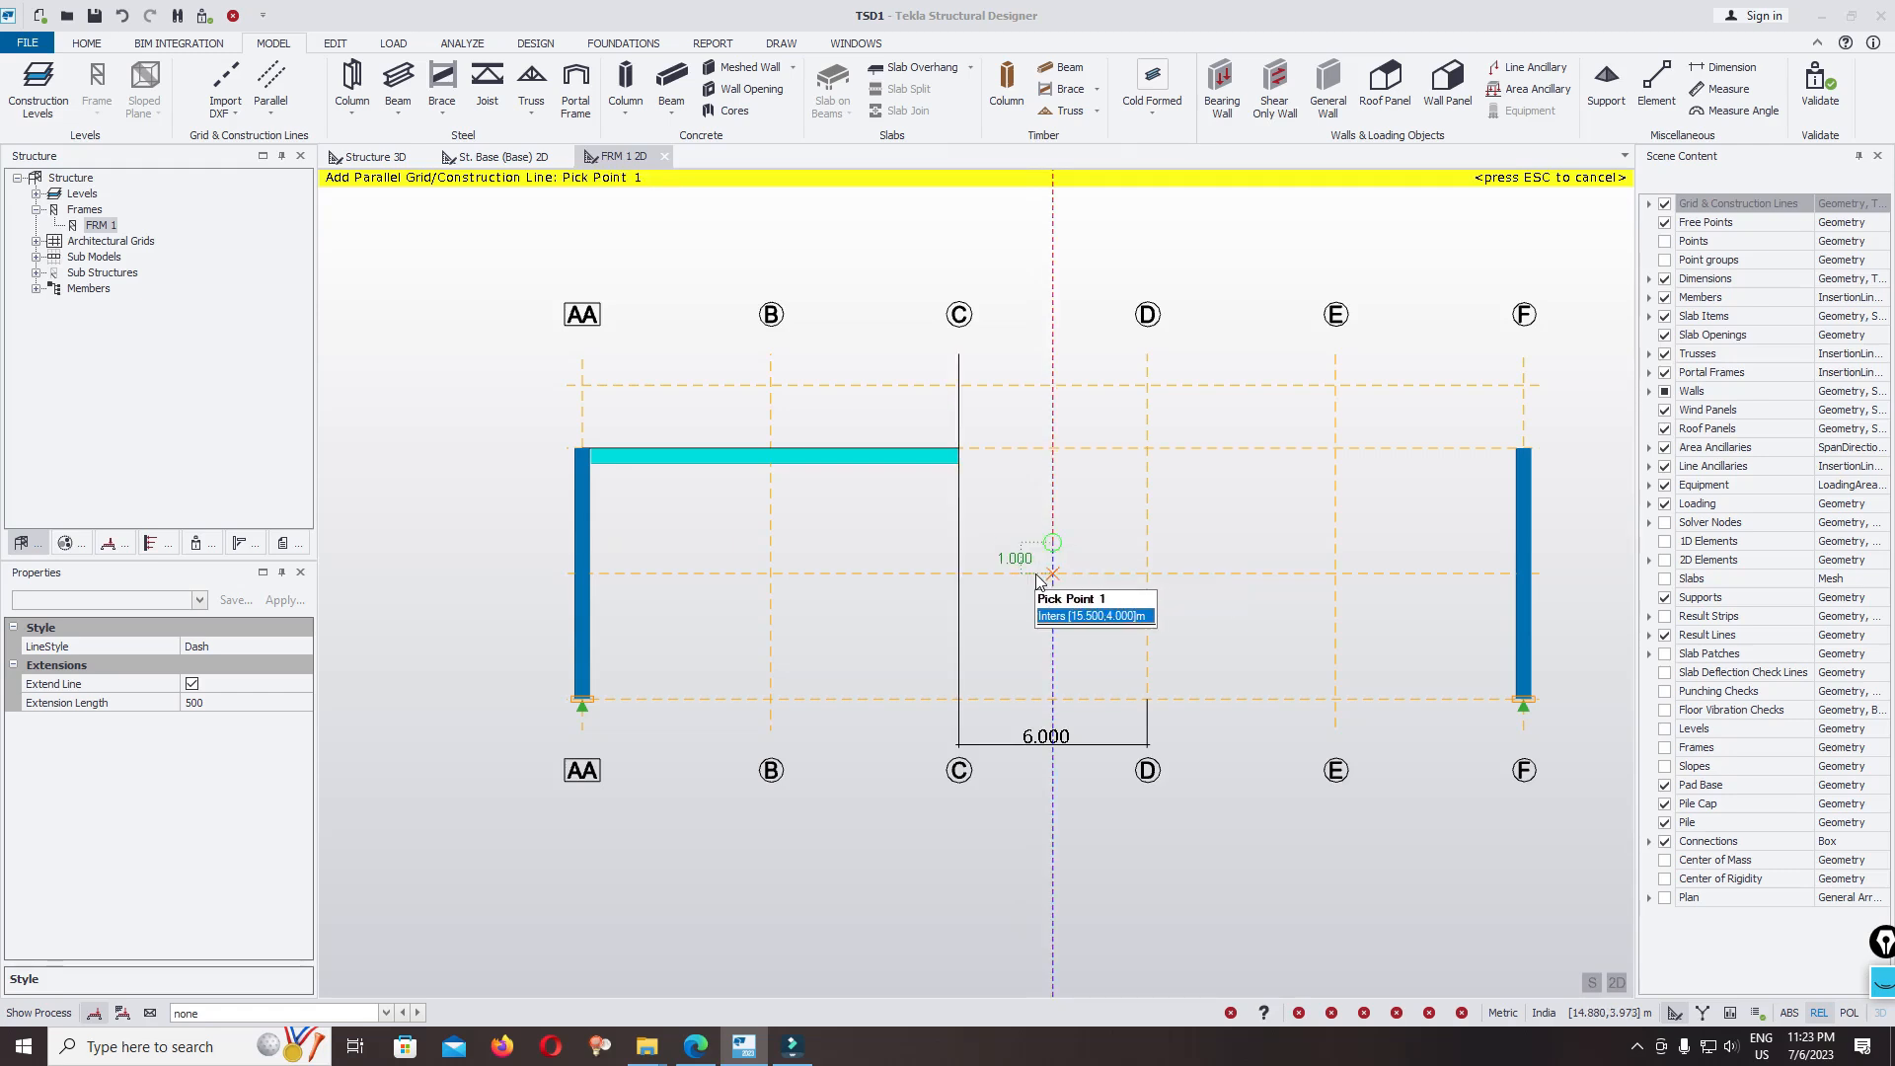
left_click(1053, 581)
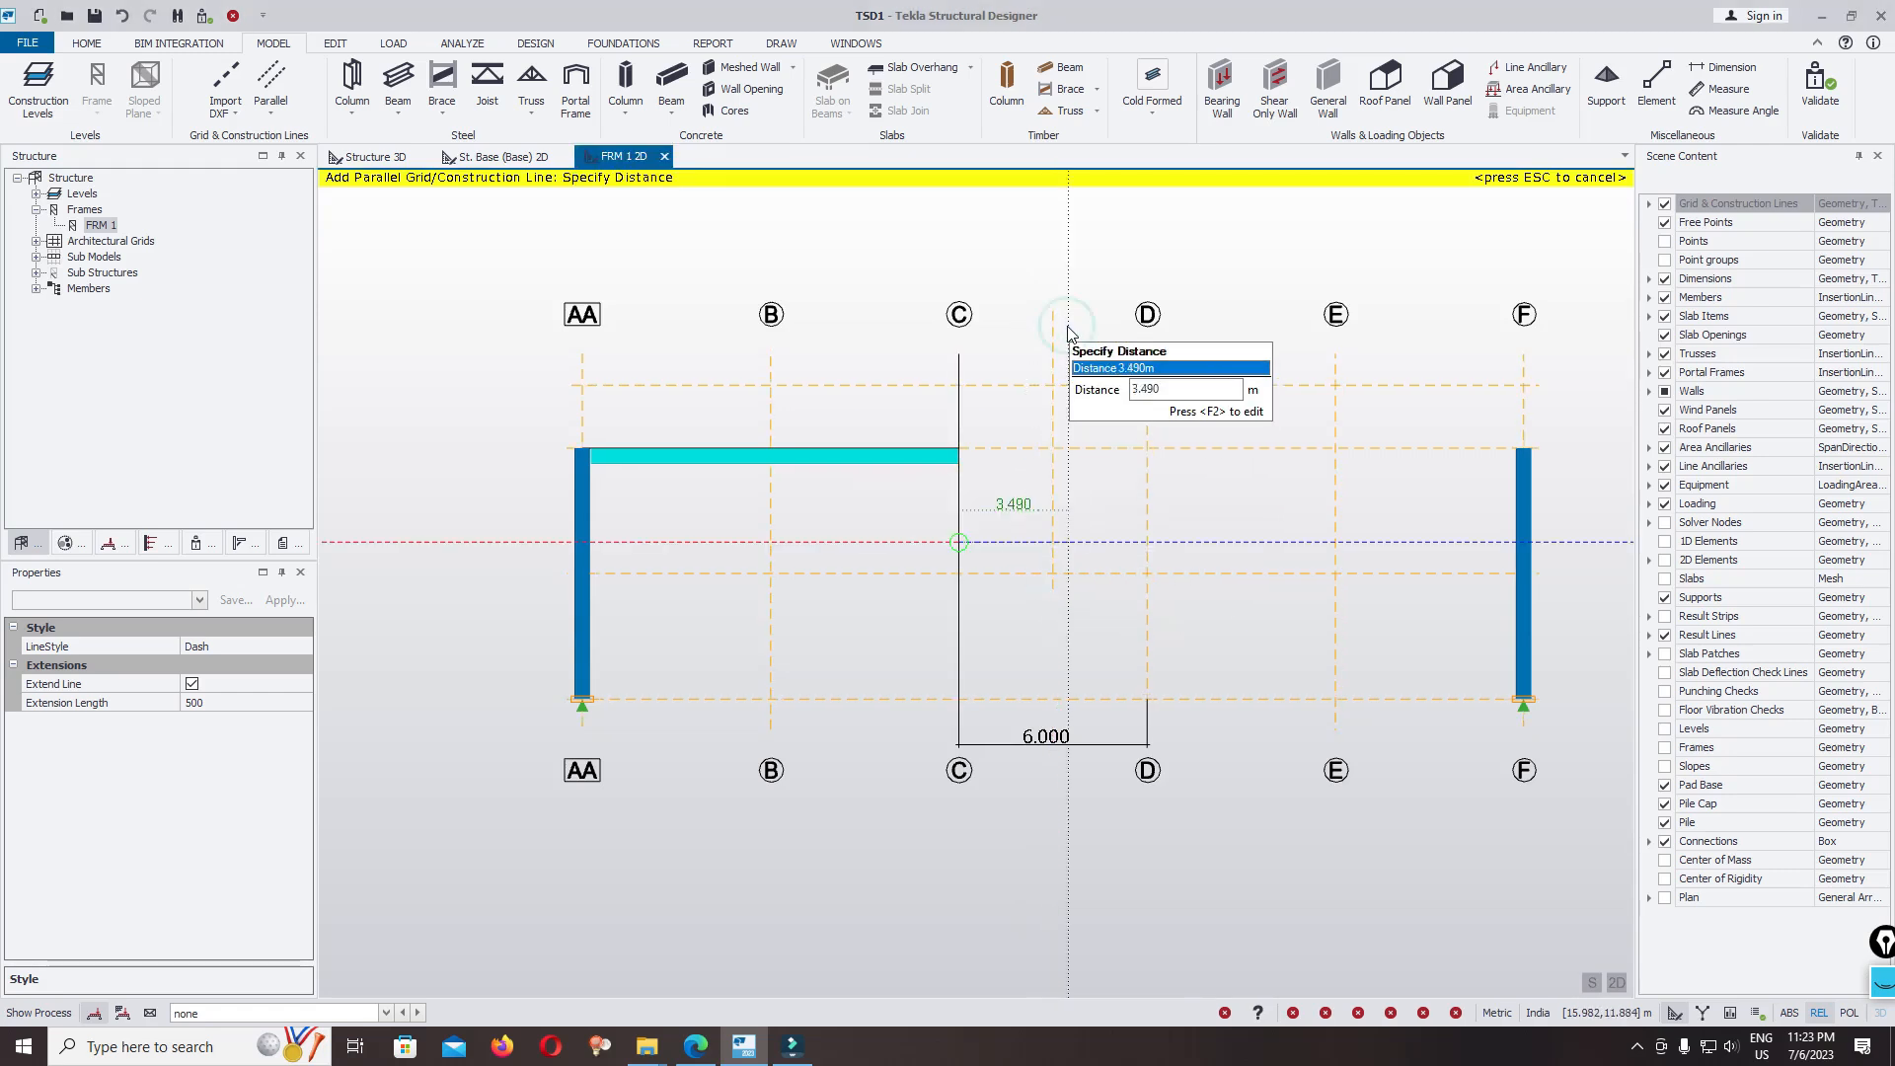
key("Escape")
key("Escape")
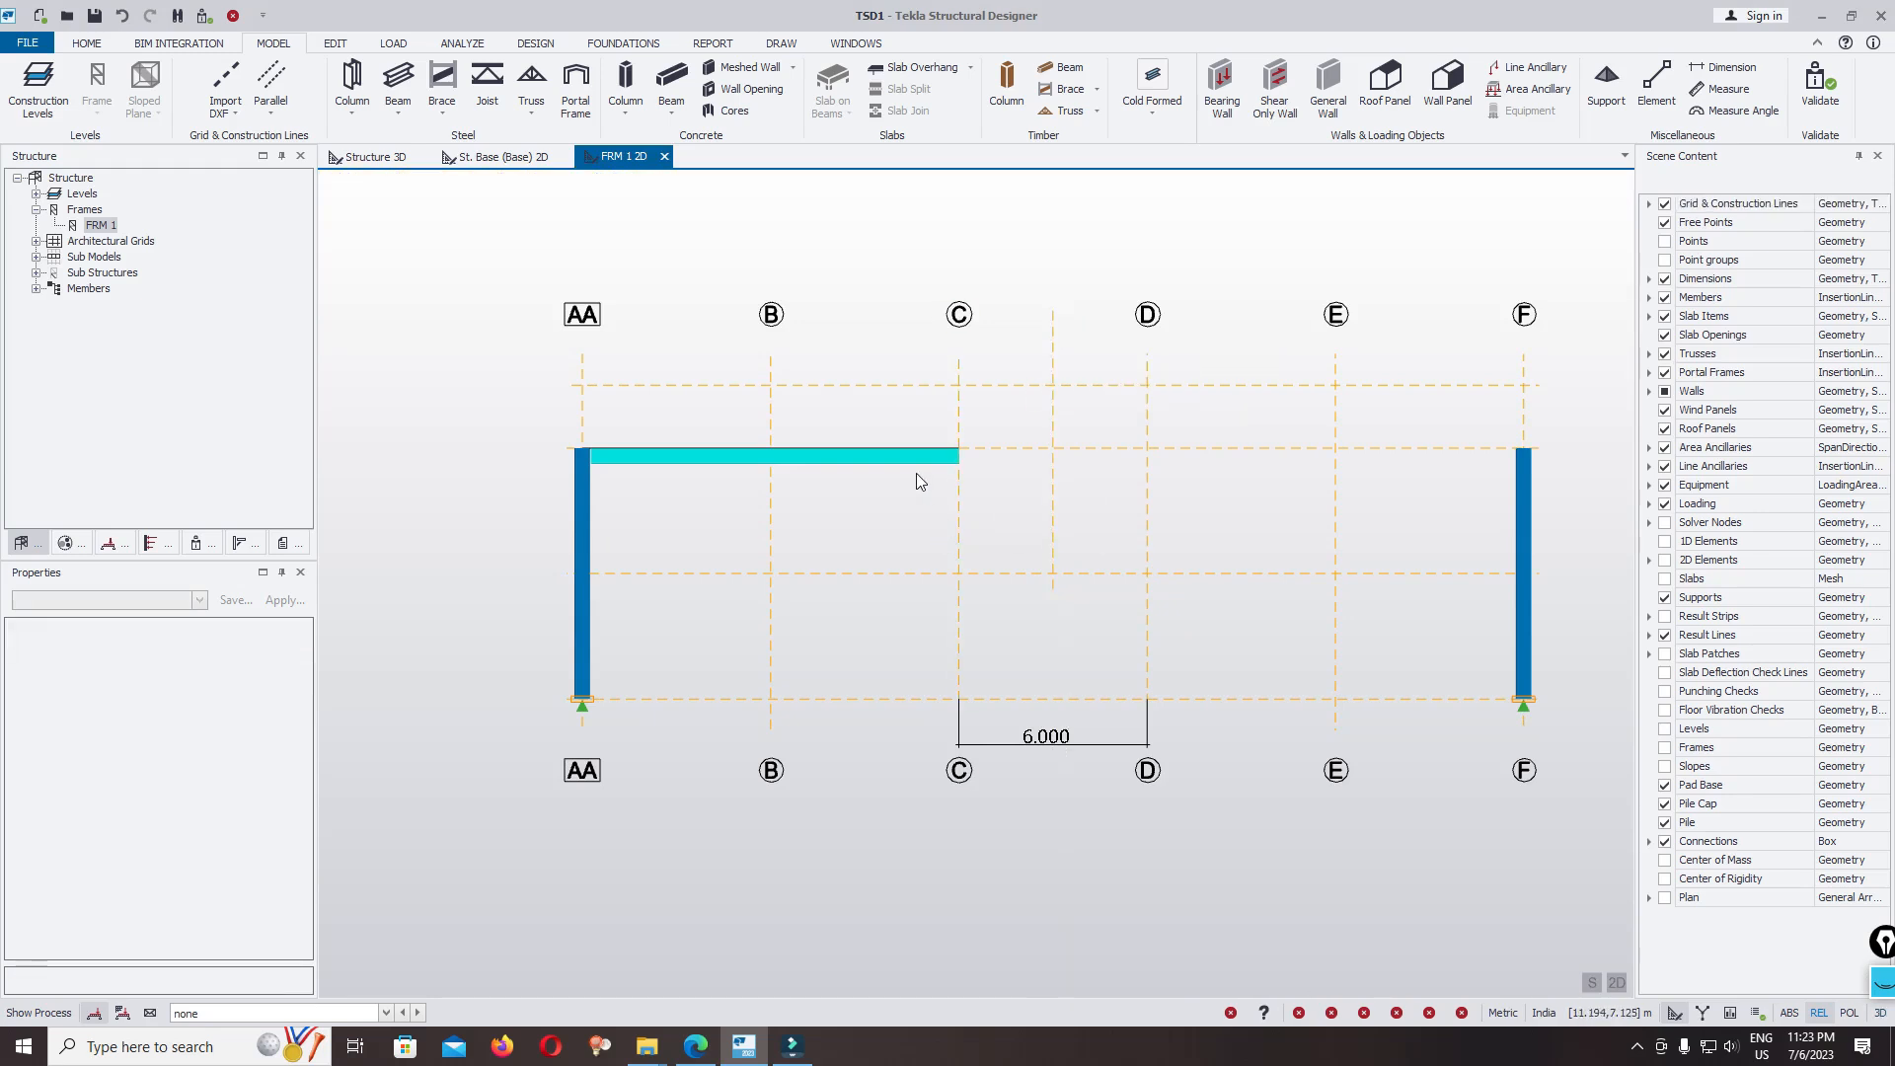
Step: Move the beam's free end to the intersection of the new construction line and the 10 m level to form a sloping rafter
left_click(921, 462)
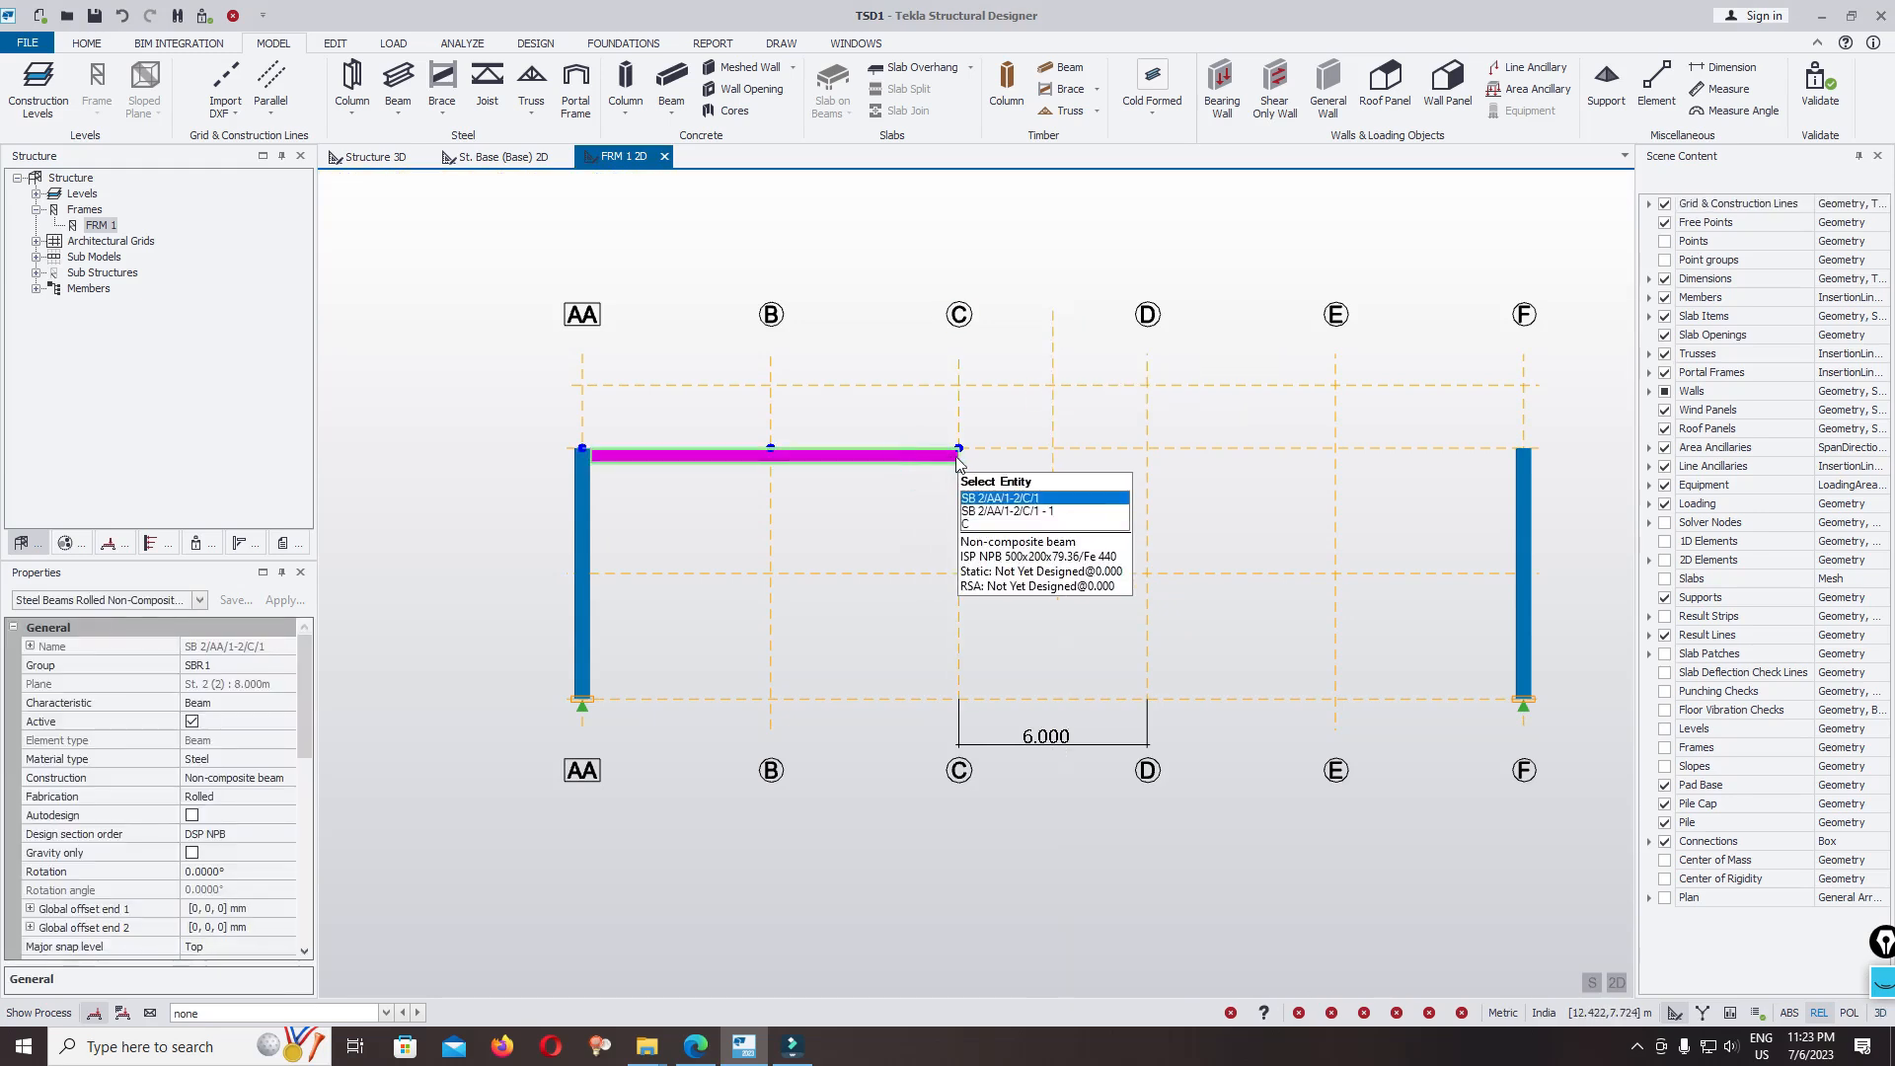
scroll(958, 460, "up", 5)
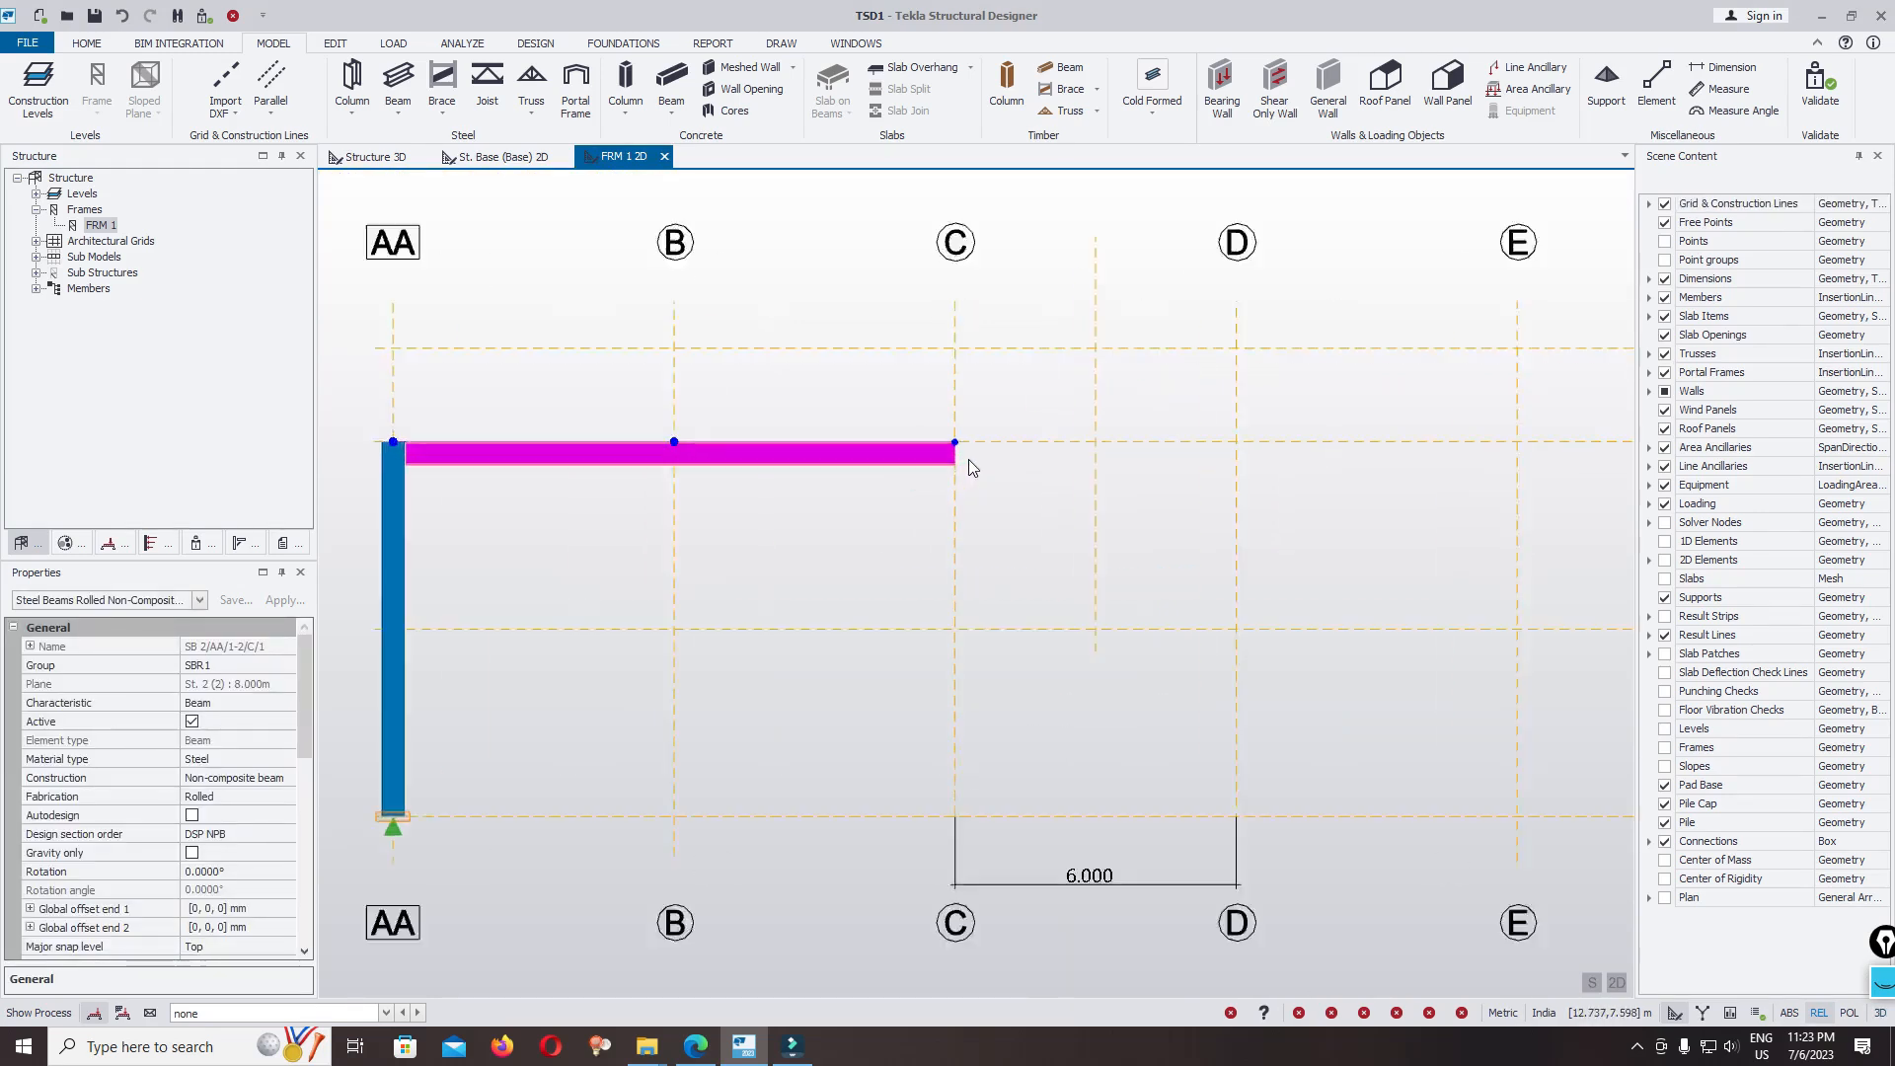
left_click(945, 439)
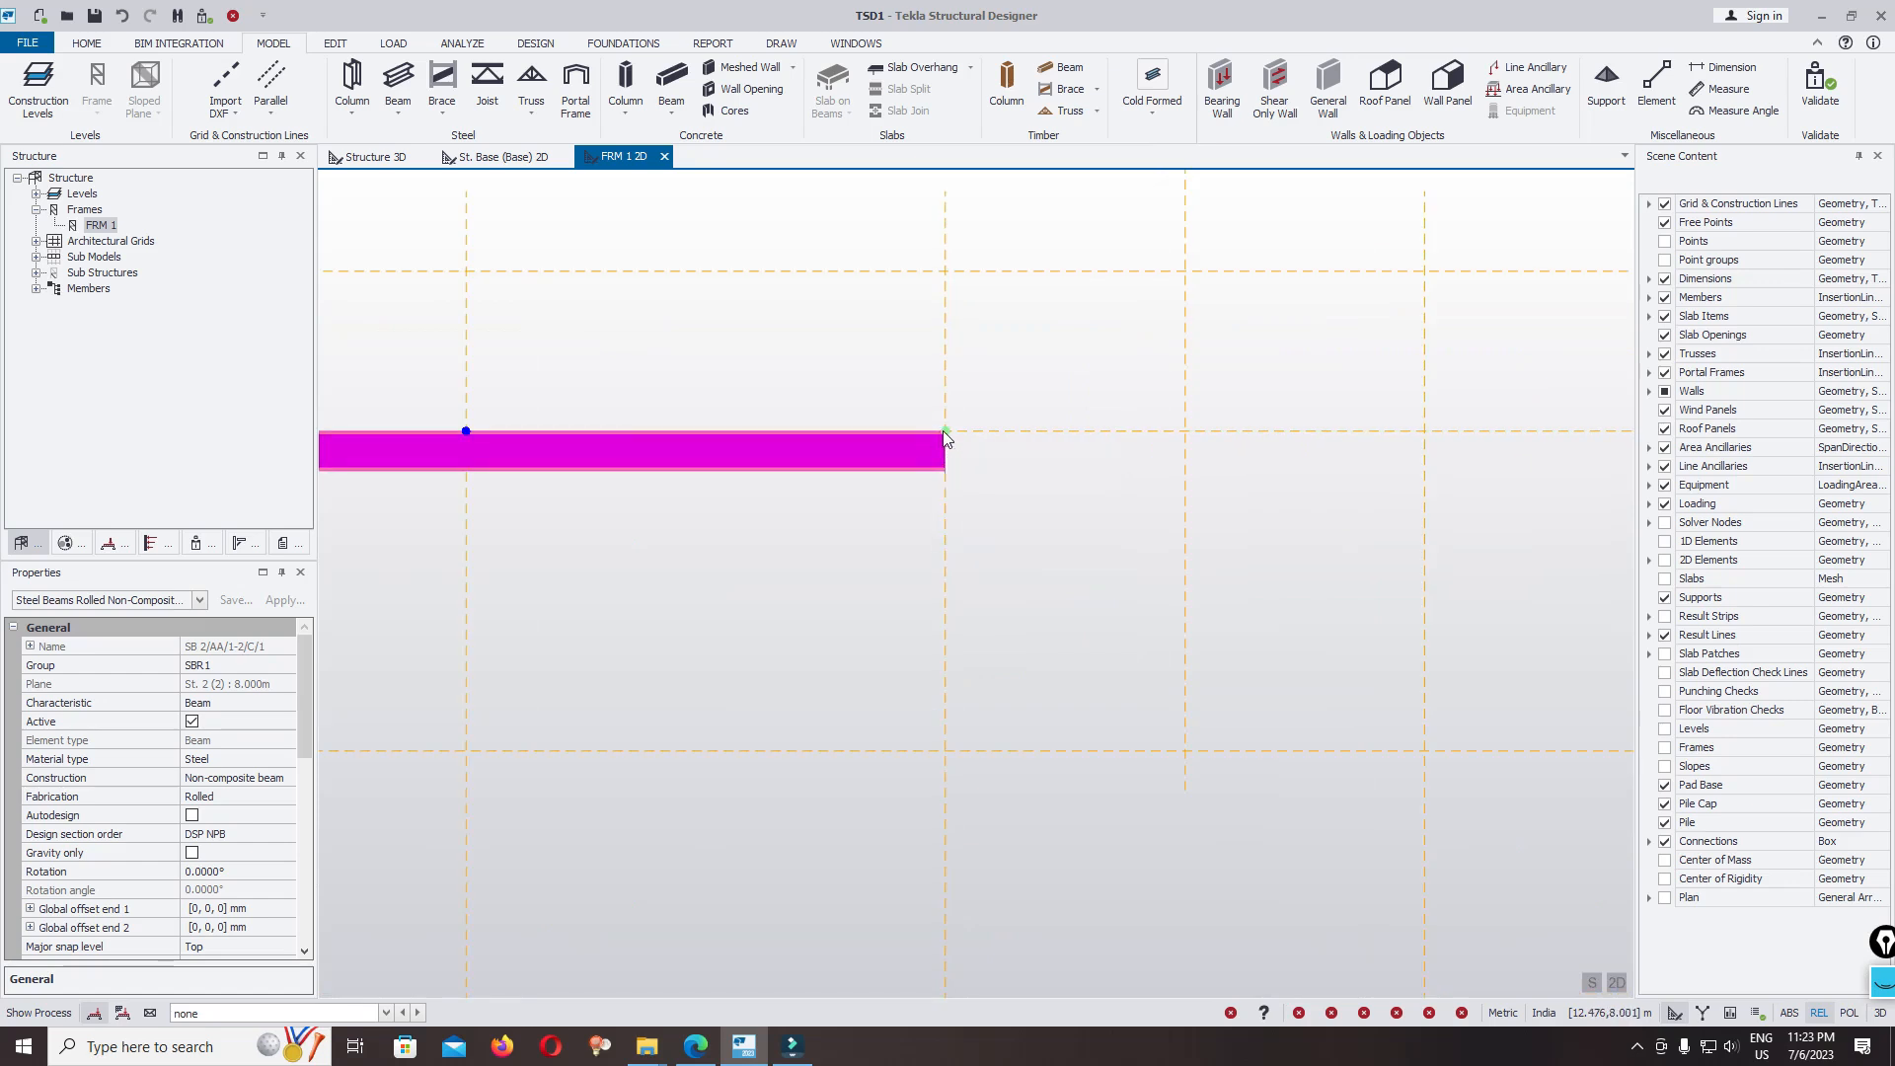
left_click(1161, 306)
scroll(1112, 402, "down", 5)
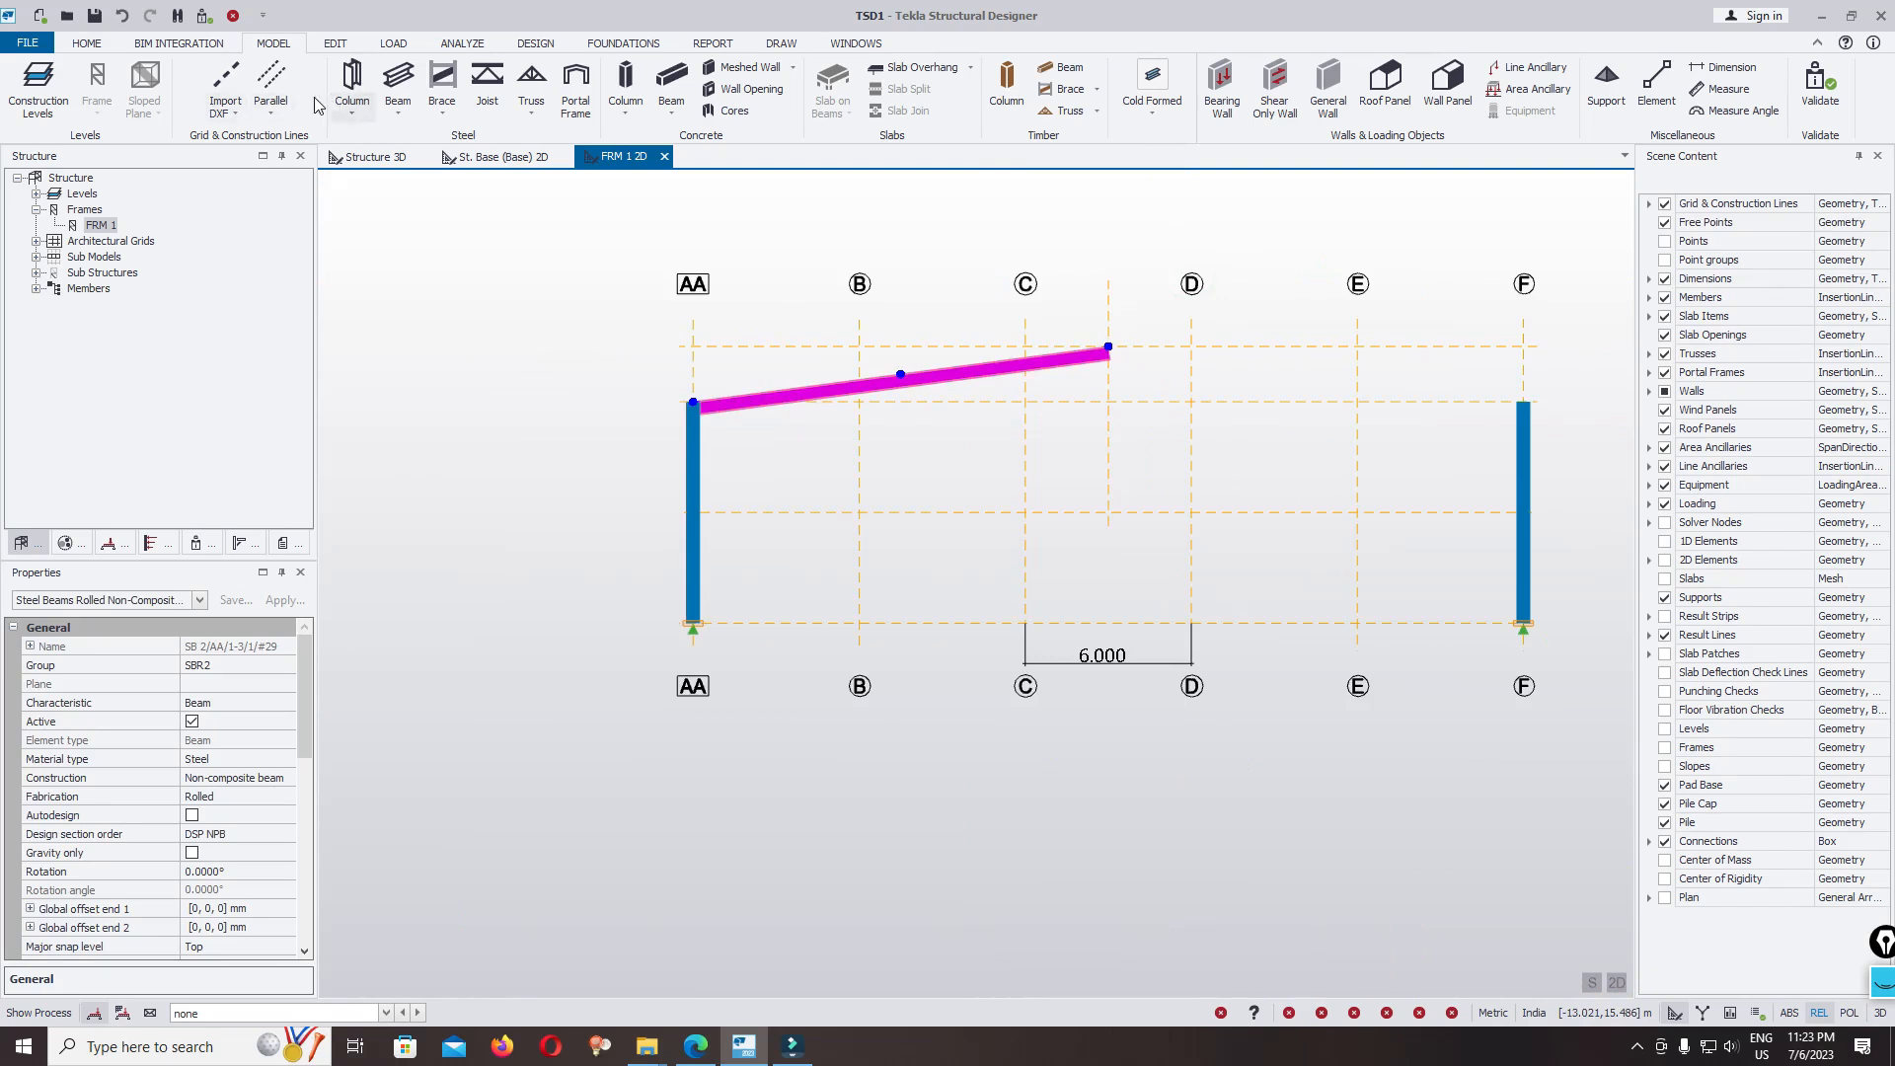
Step: Mirror the sloping rafter using the column bases on lines AA and F as reference and destination points
left_click(334, 42)
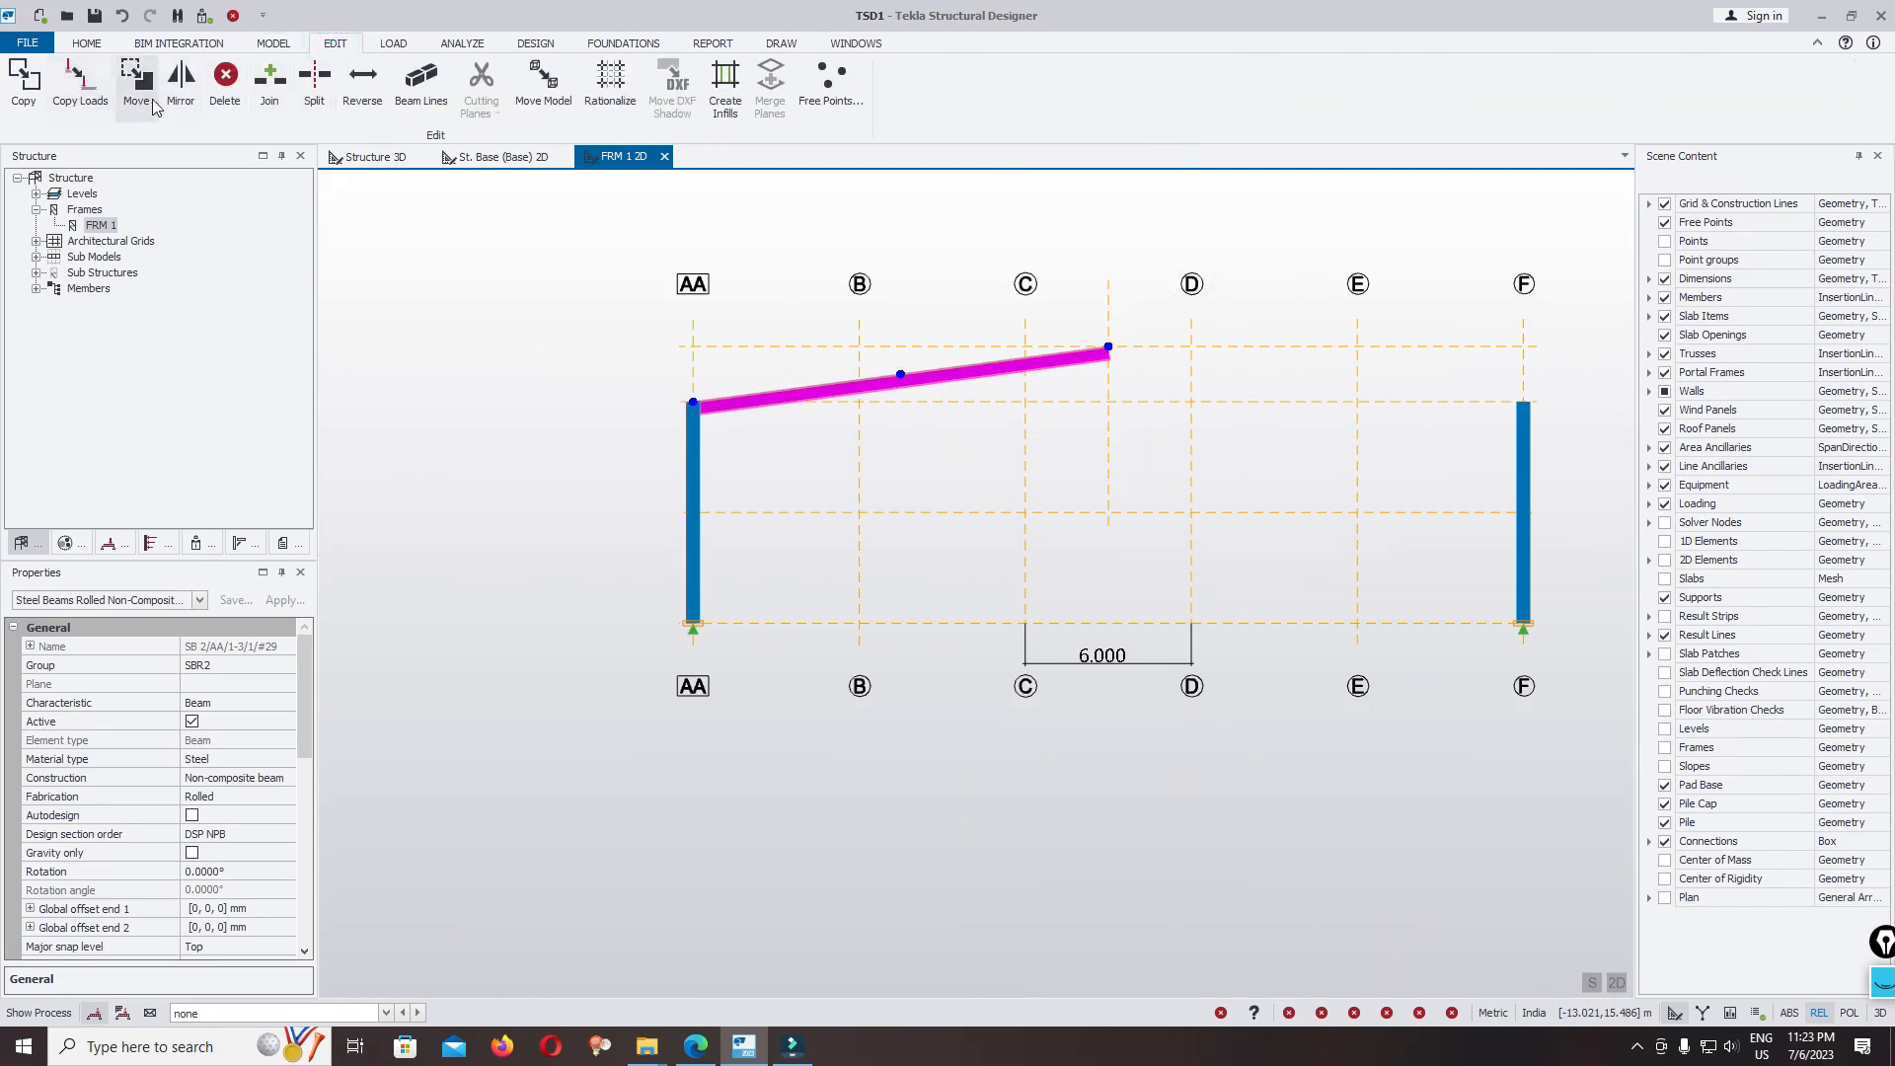
left_click(181, 79)
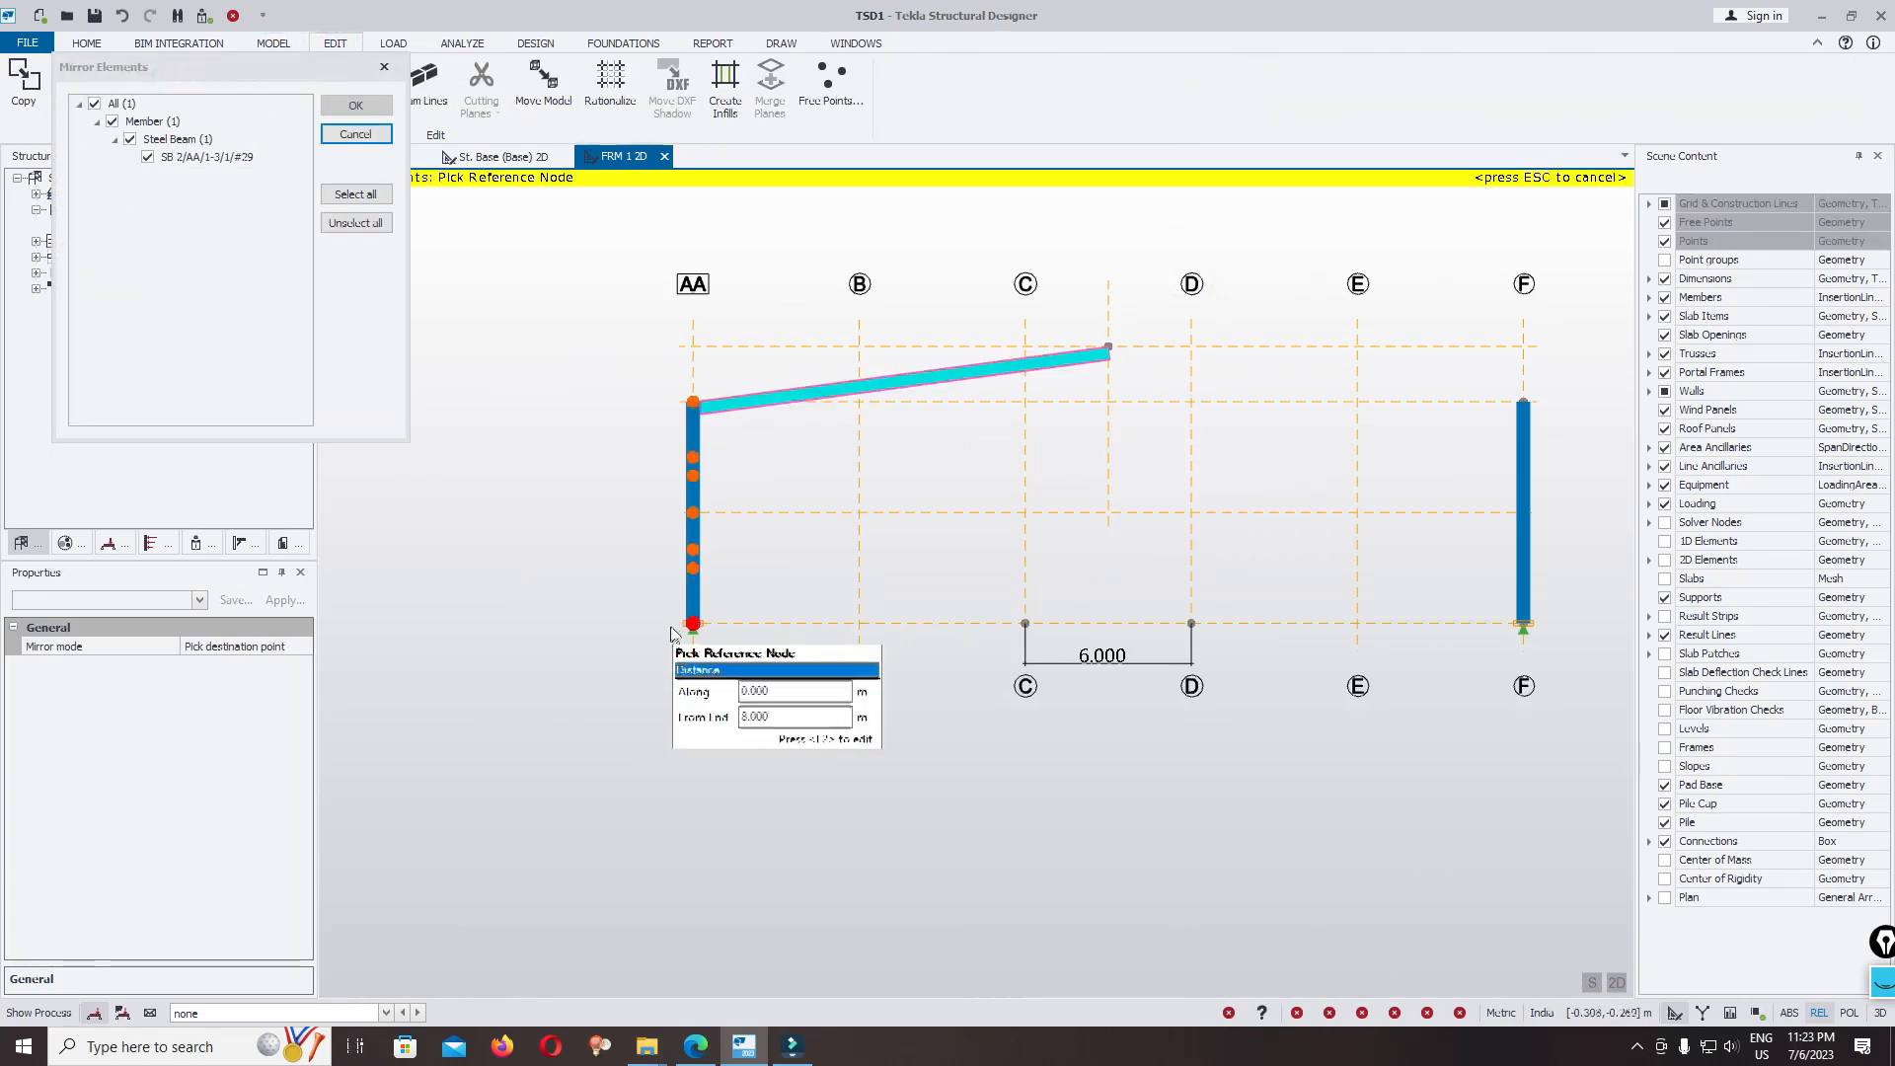
left_click(691, 622)
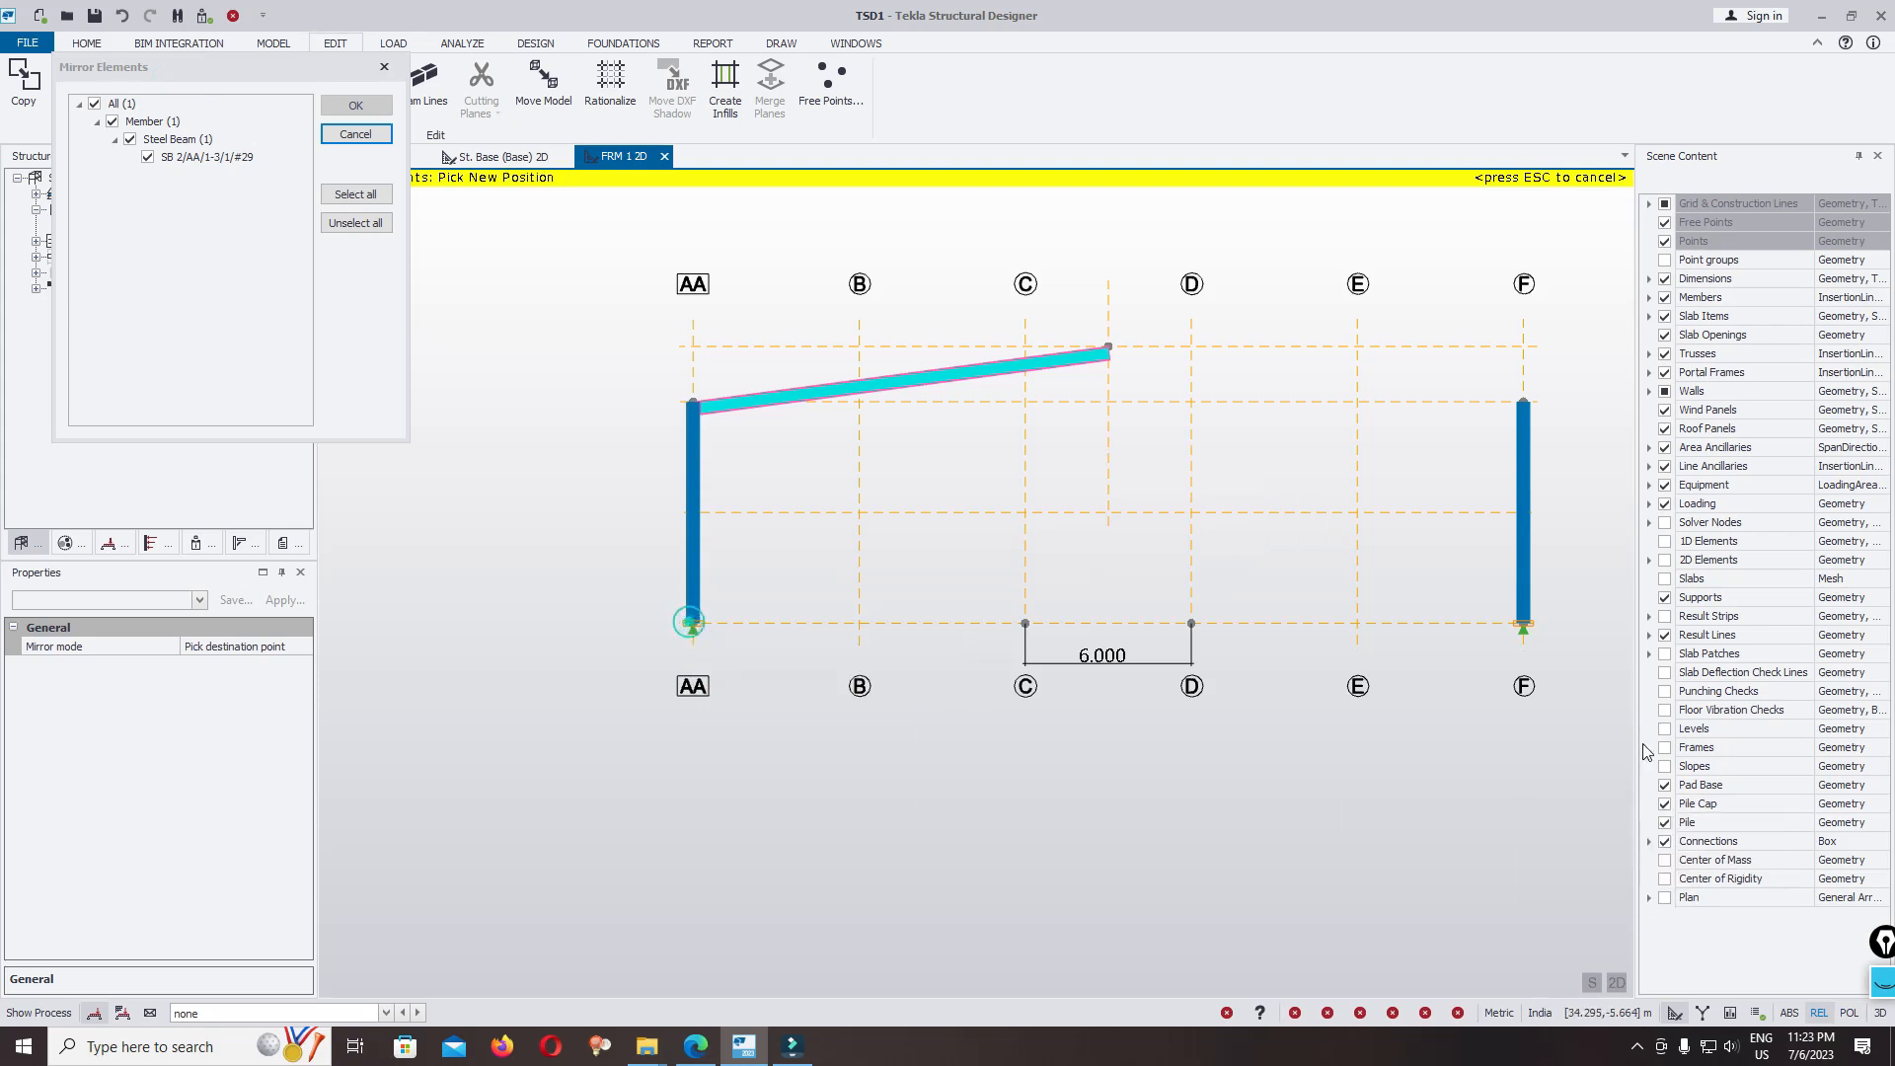
left_click(1523, 622)
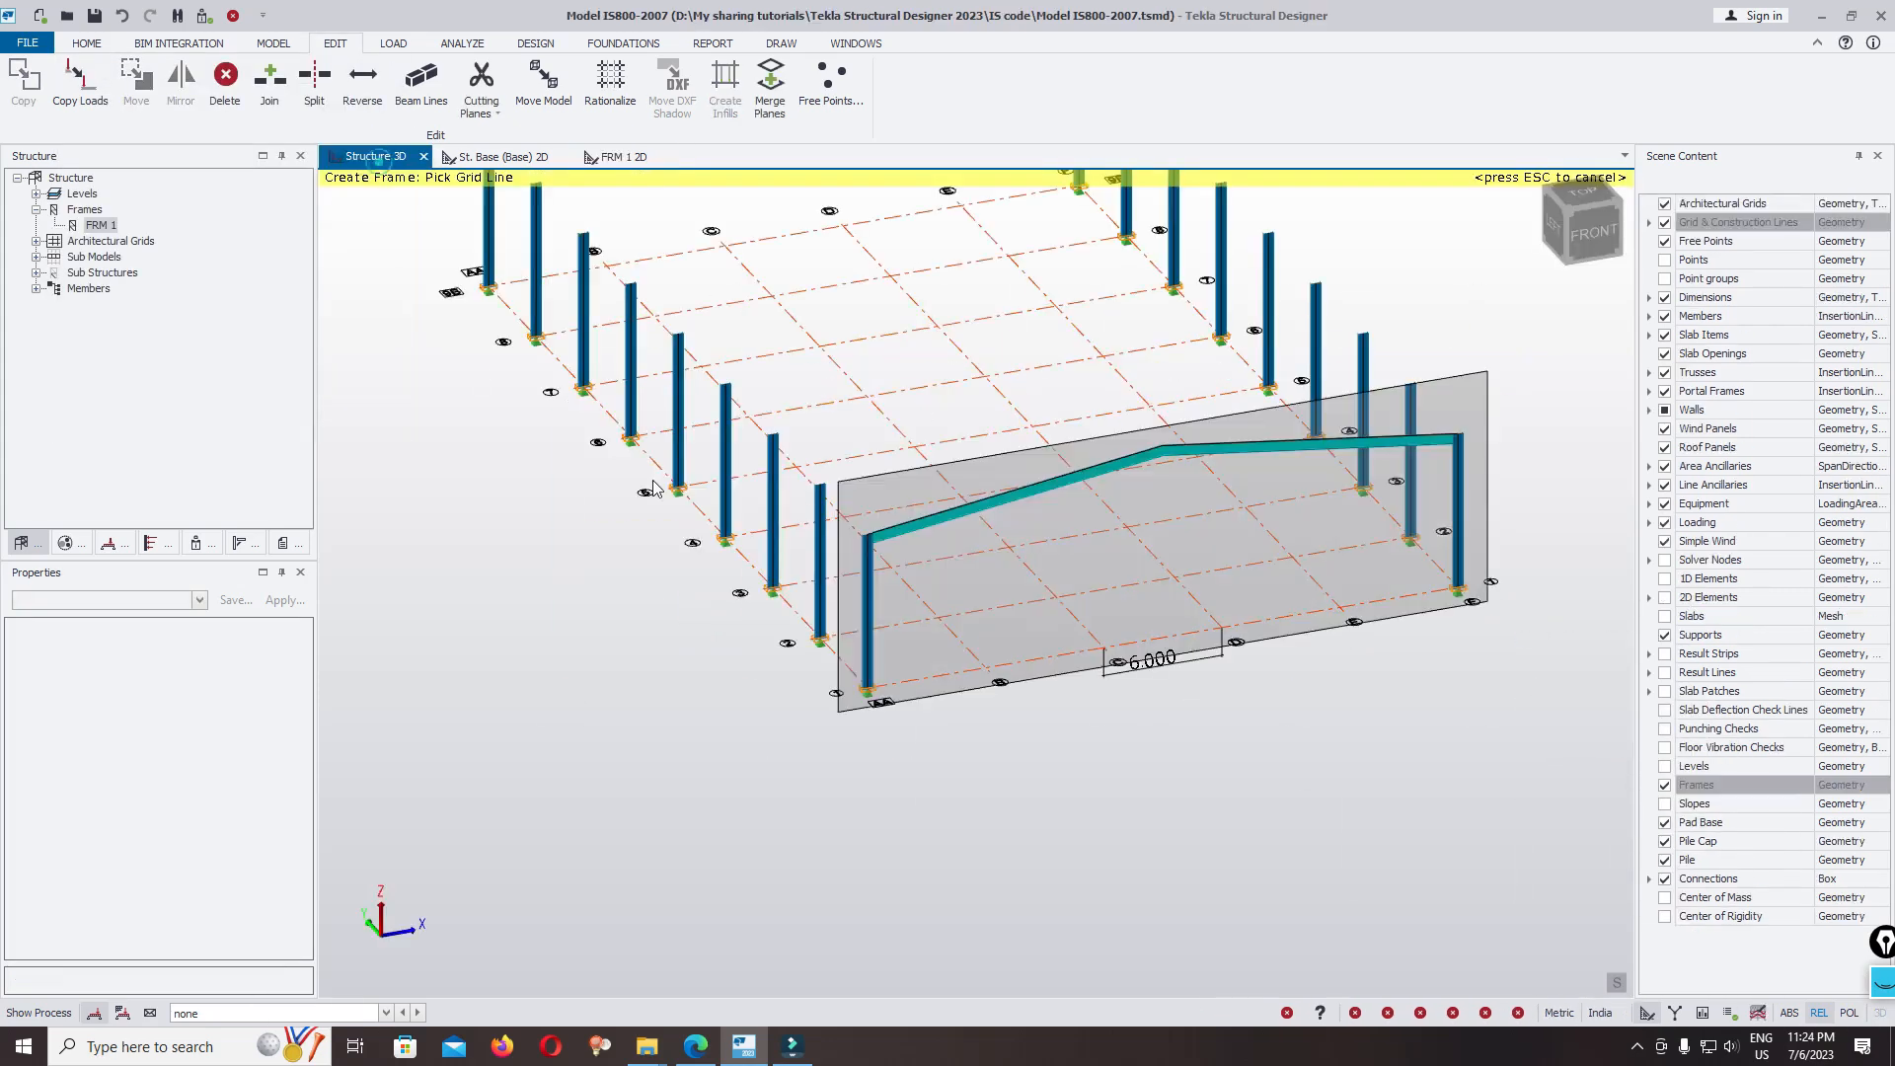
Step: Leave the frame creation command and select both rafters of the grid line 1 frame in the 3D structure view
scroll(784, 552, "down", 2)
key("Escape")
scroll(1172, 656, "down", 3)
right_click_drag(1184, 790, 1107, 691)
scroll(1036, 369, "up", 2)
left_click_drag(1132, 355, 1004, 423)
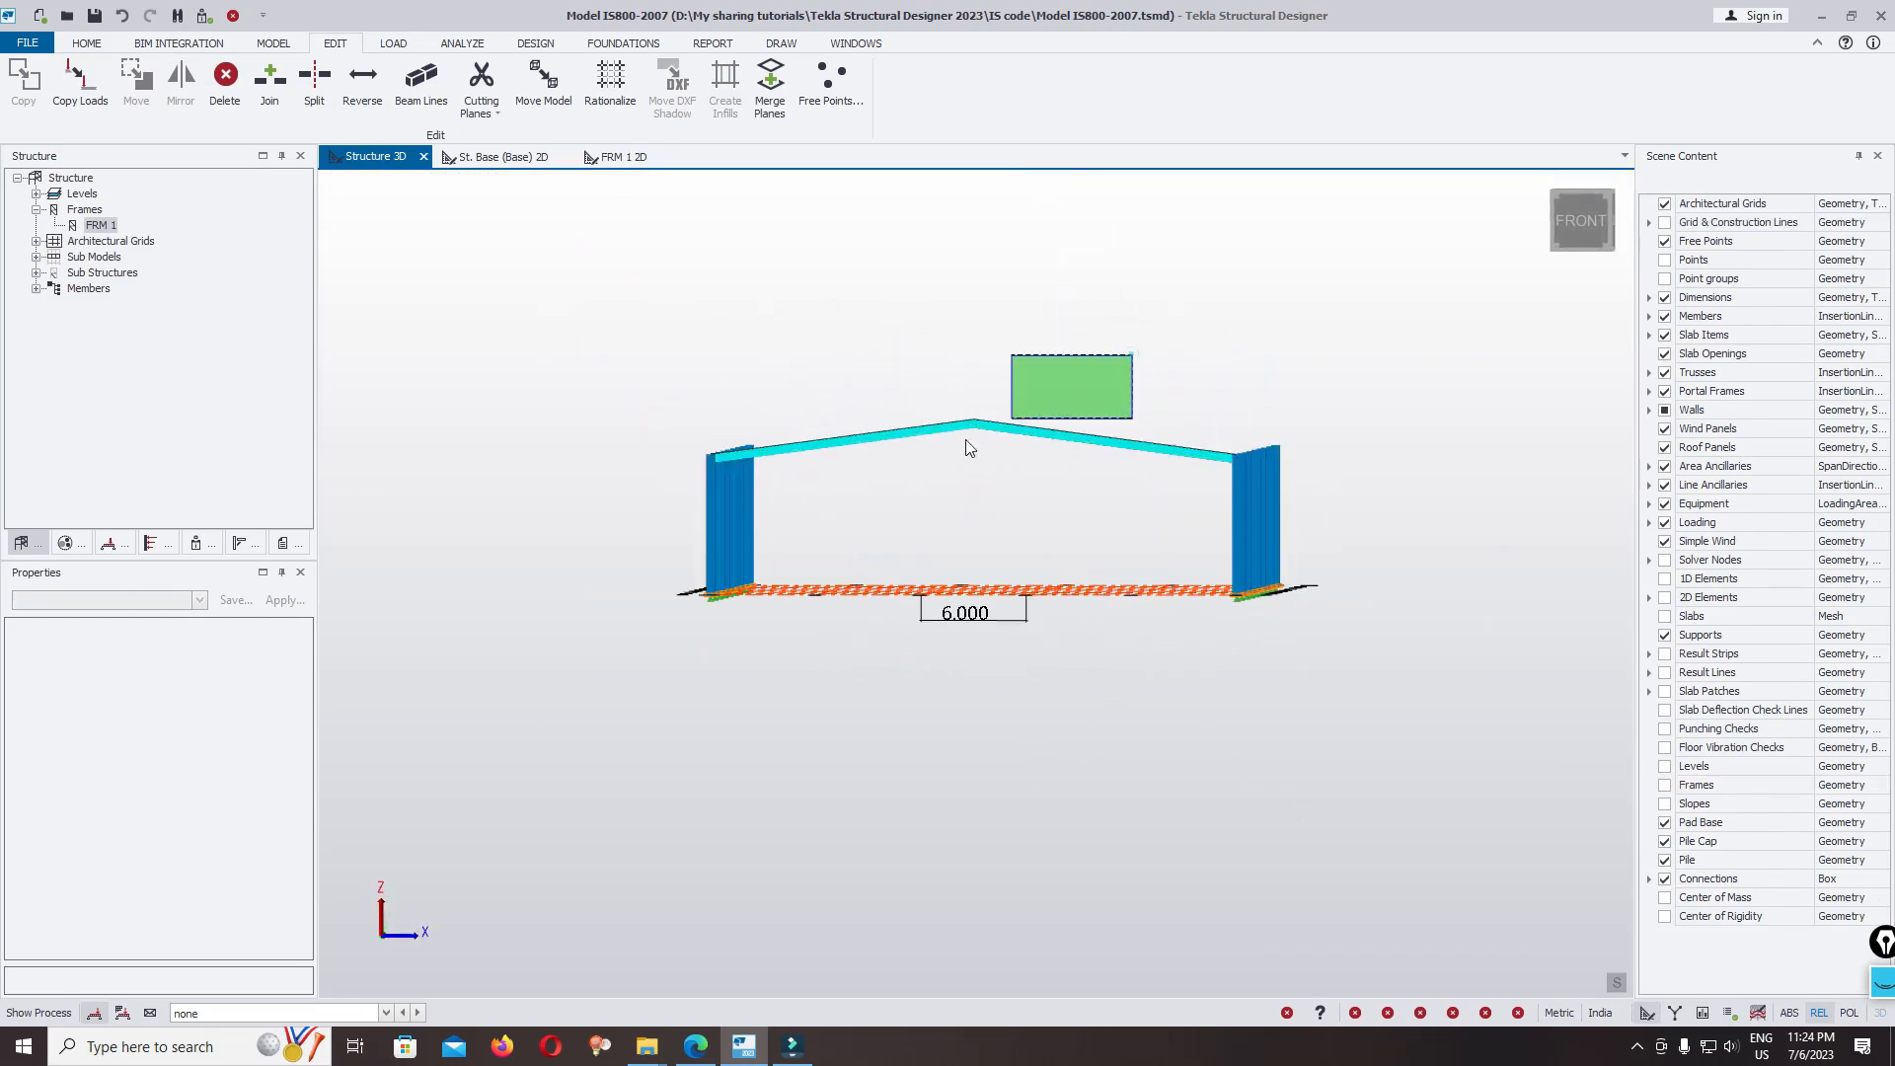
right_click_drag(1192, 695, 1070, 891)
scroll(996, 819, "down", 2)
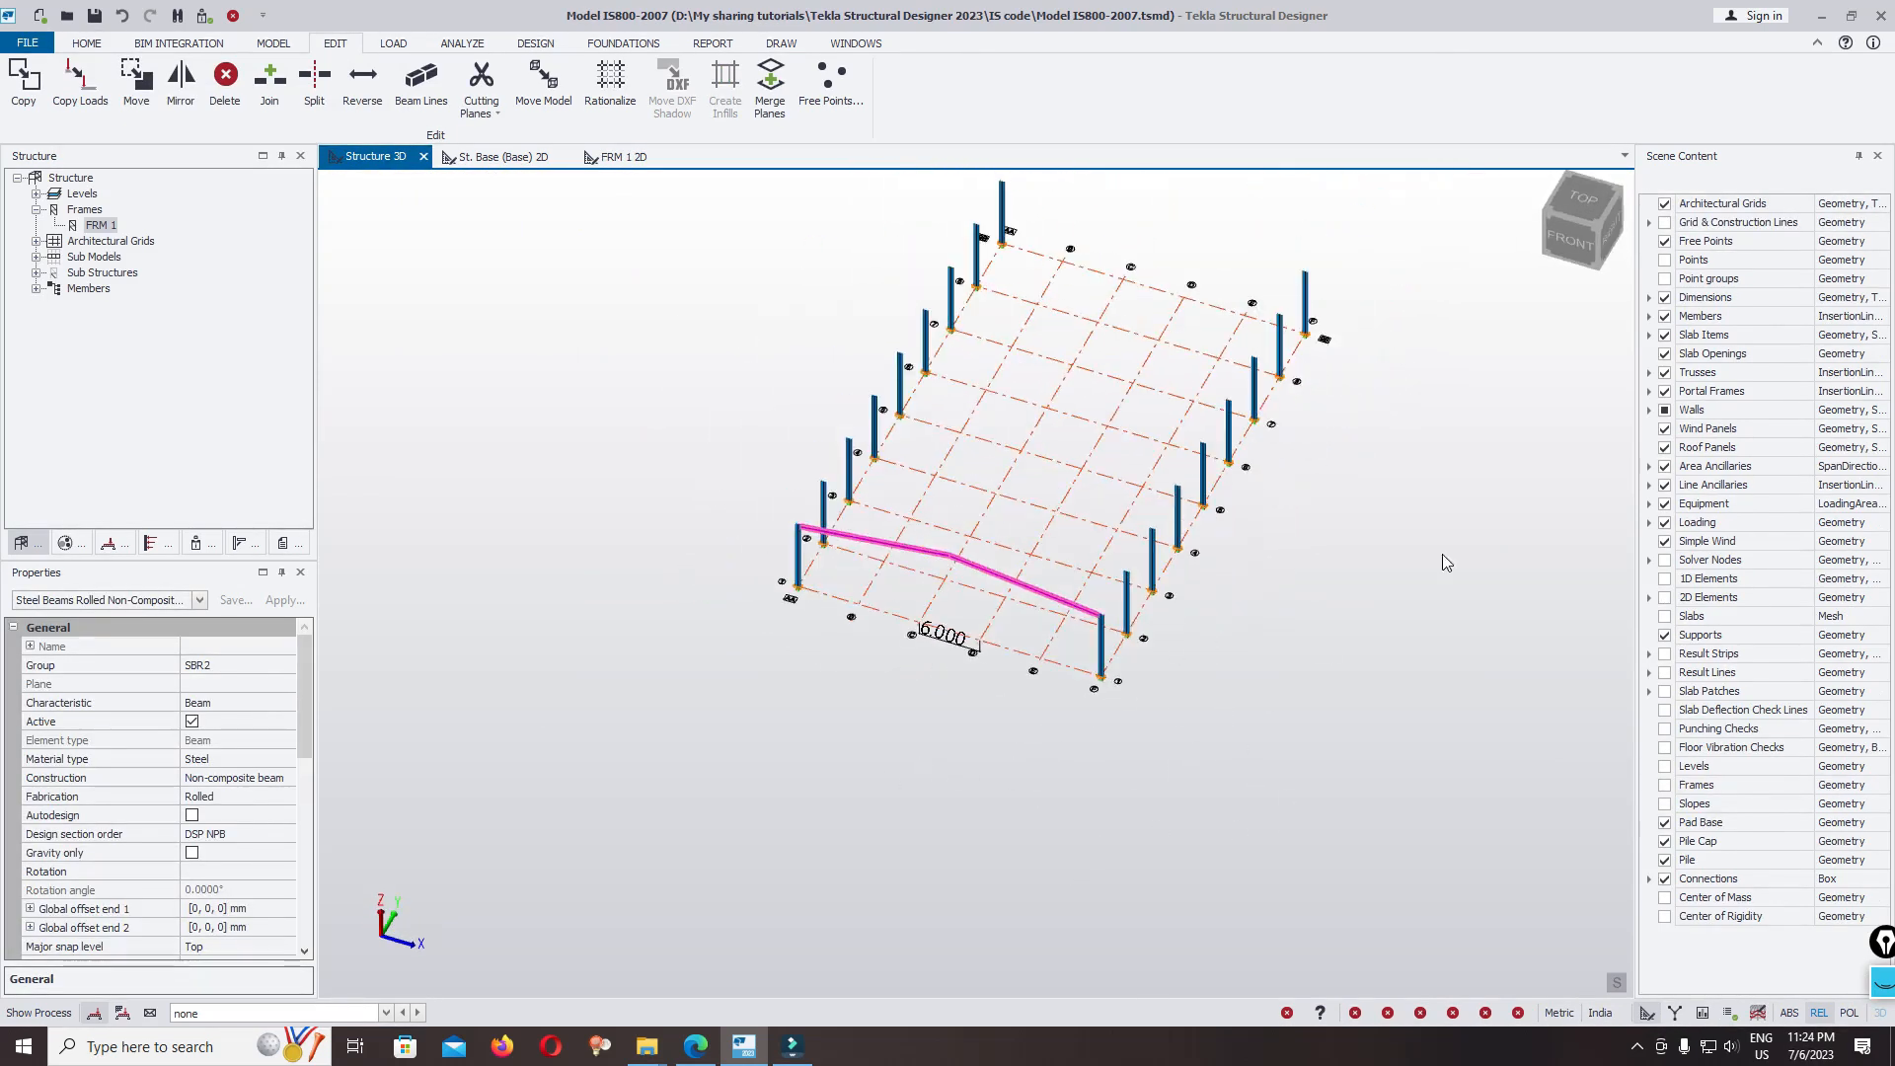
Step: Copy both rafters from the base of the front column on line F to the bases of the successive columns along that line
right_click(1424, 334)
left_click(1439, 386)
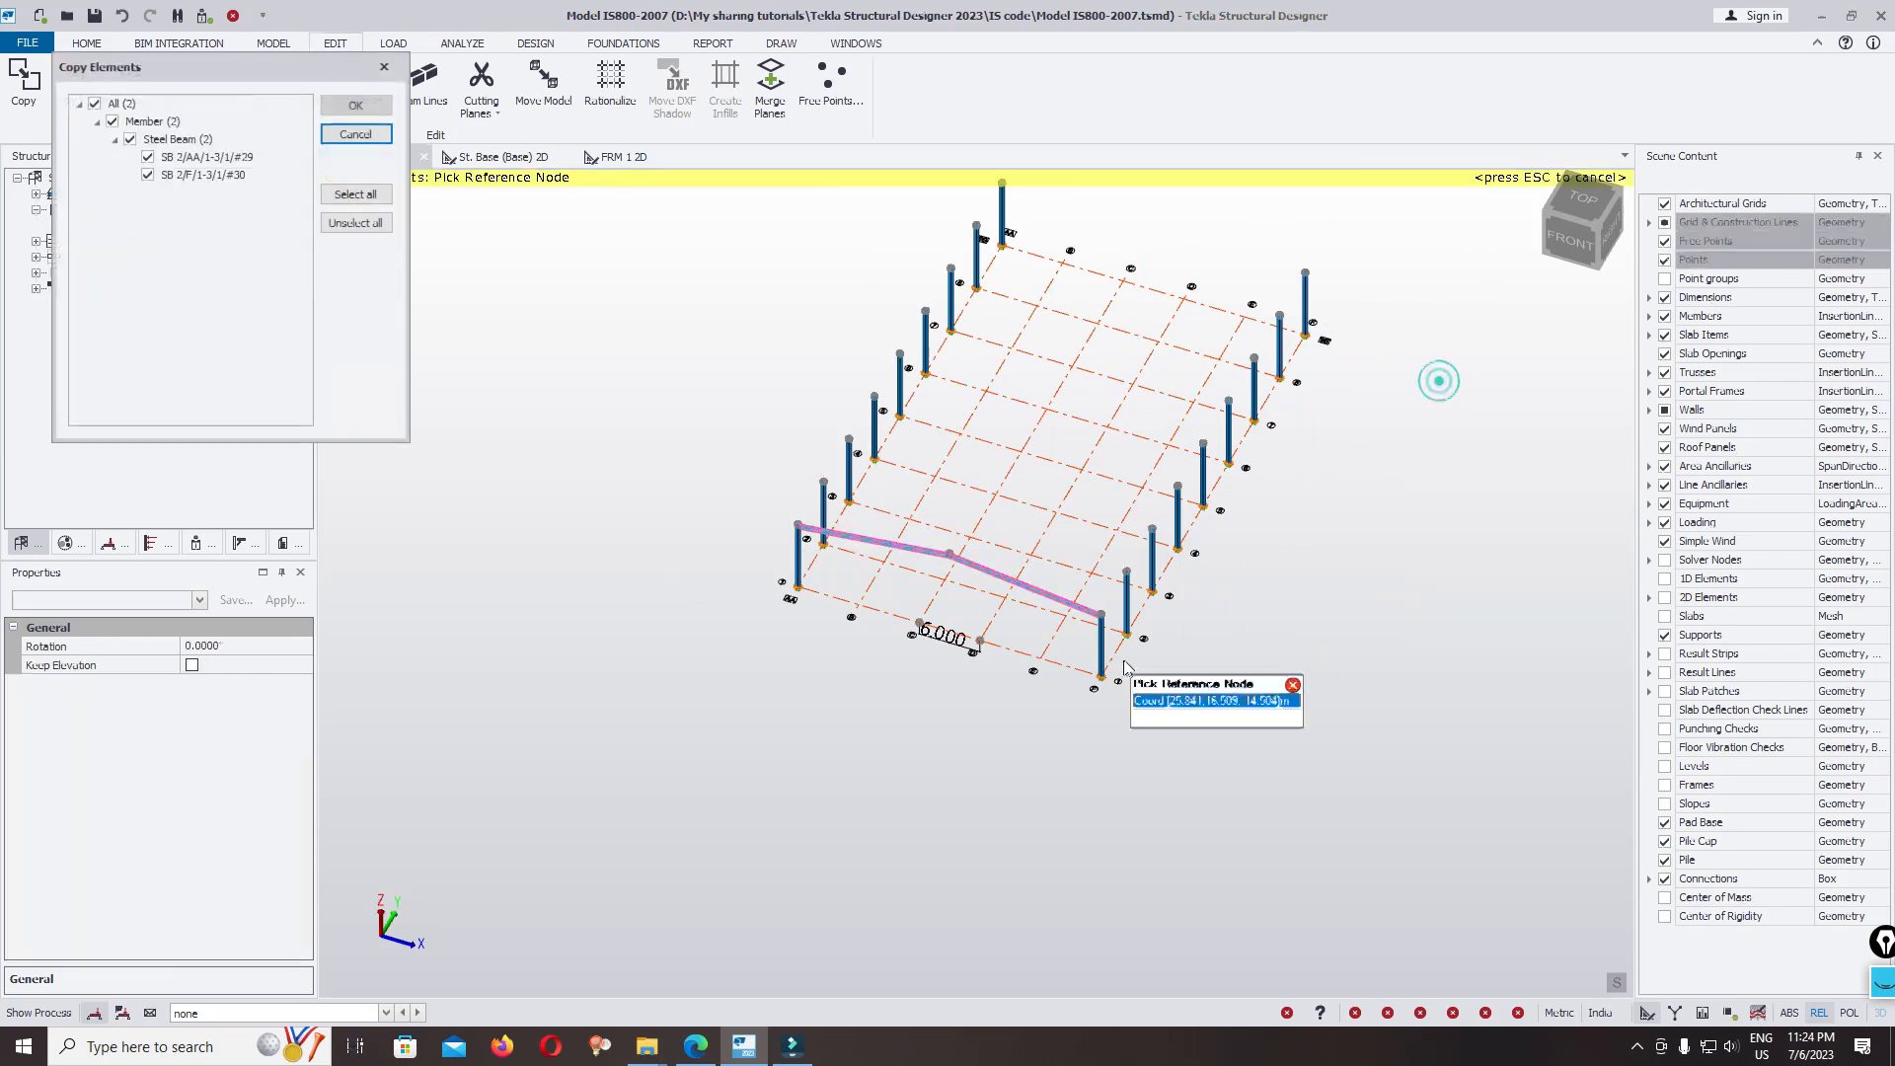
scroll(1096, 681, "up", 2)
left_click(1090, 683)
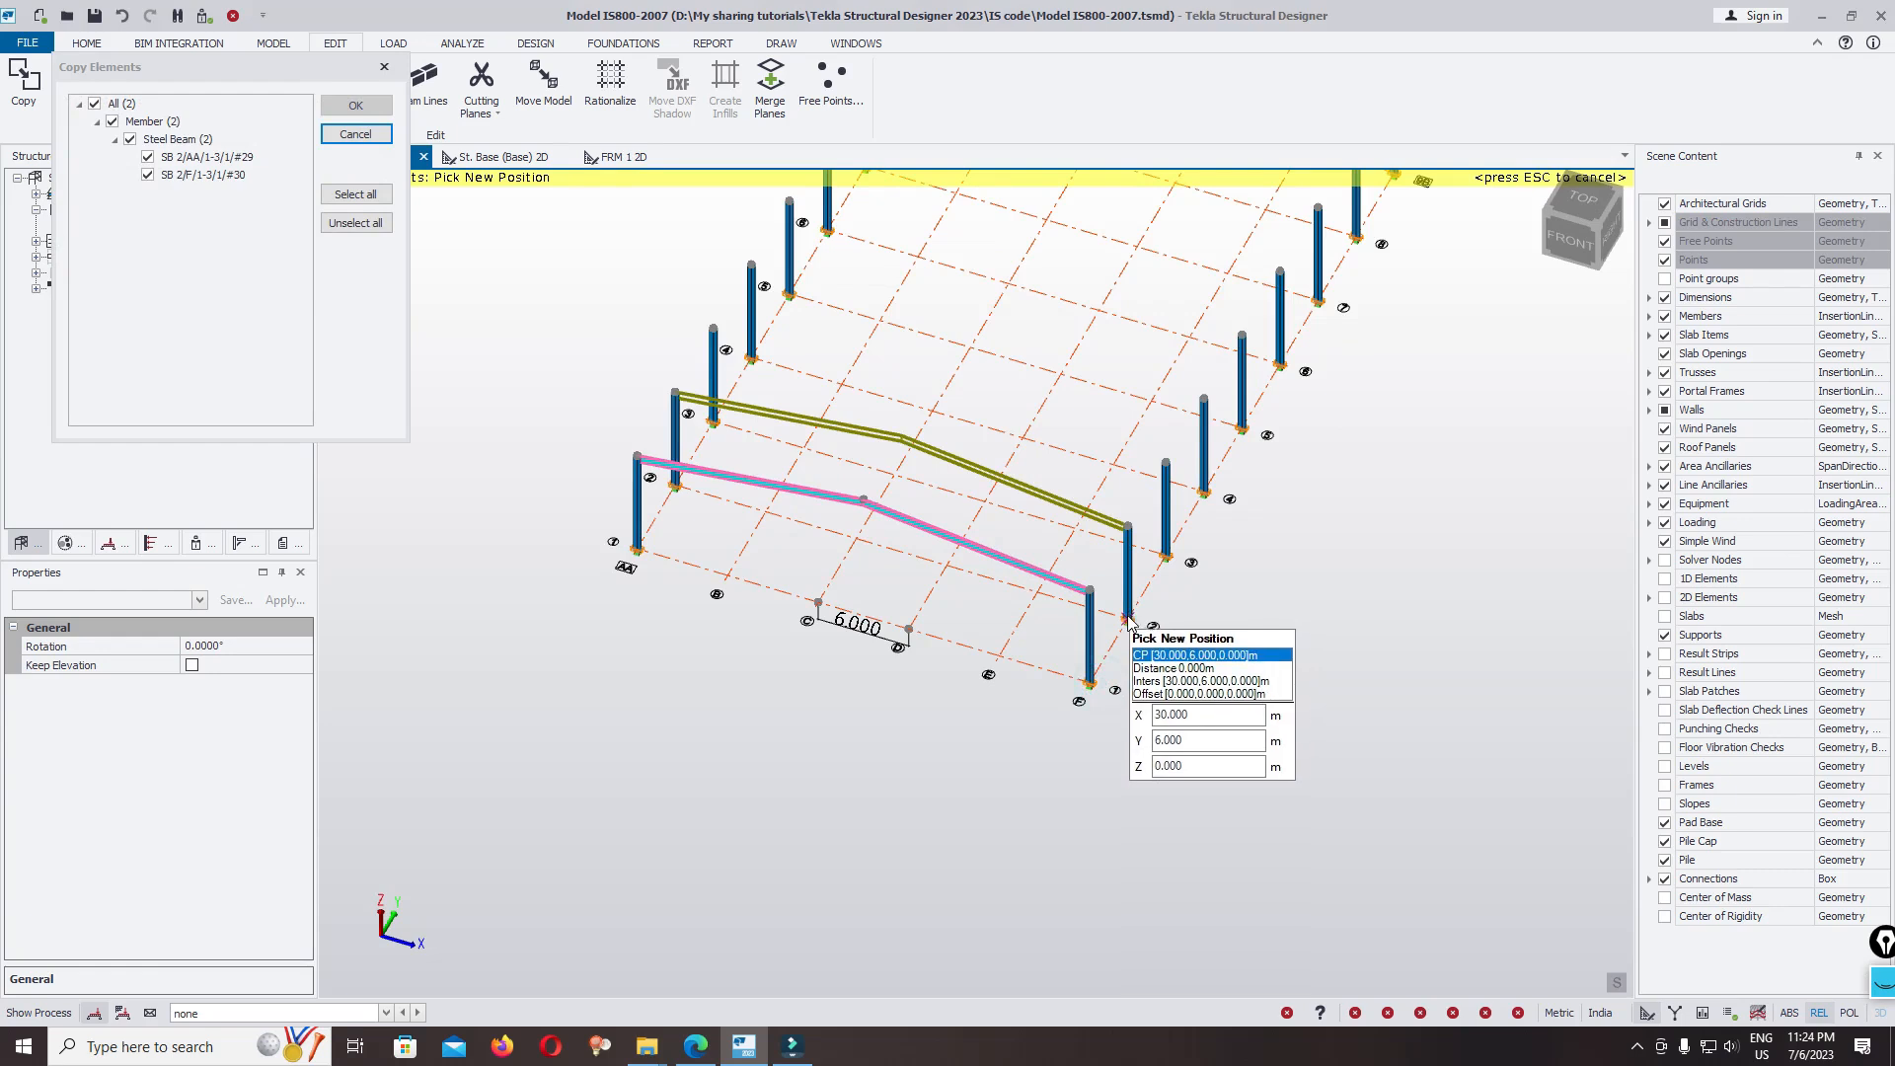
left_click(1128, 619)
left_click(1167, 556)
left_click(1204, 493)
left_click(1244, 429)
left_click(1290, 366)
middle_click_drag(1348, 358, 1208, 583)
left_click(1200, 491)
left_click(1237, 429)
key("Escape")
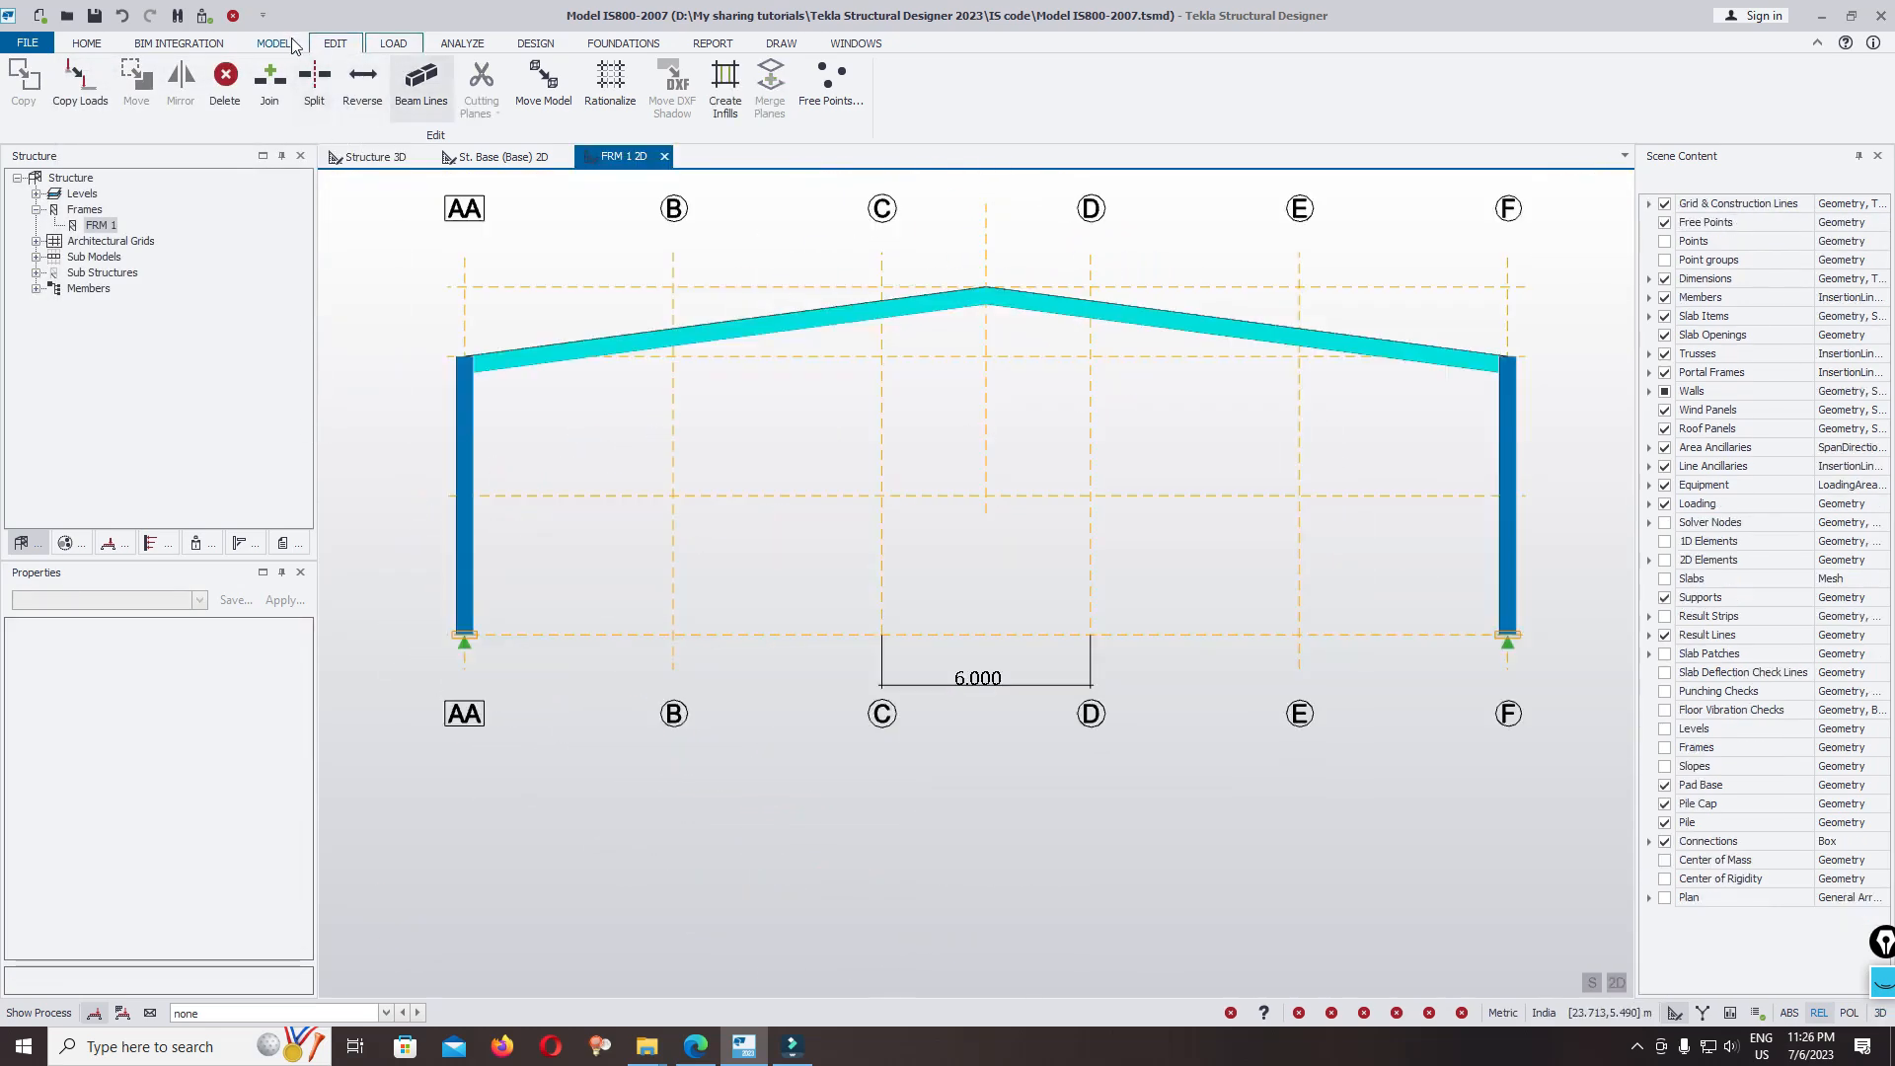
Step: Set up a rolled steel column with autodesign off, section ISP NPB 300x150x36.52 and design section order DSP NPB
left_click(275, 44)
left_click(358, 77)
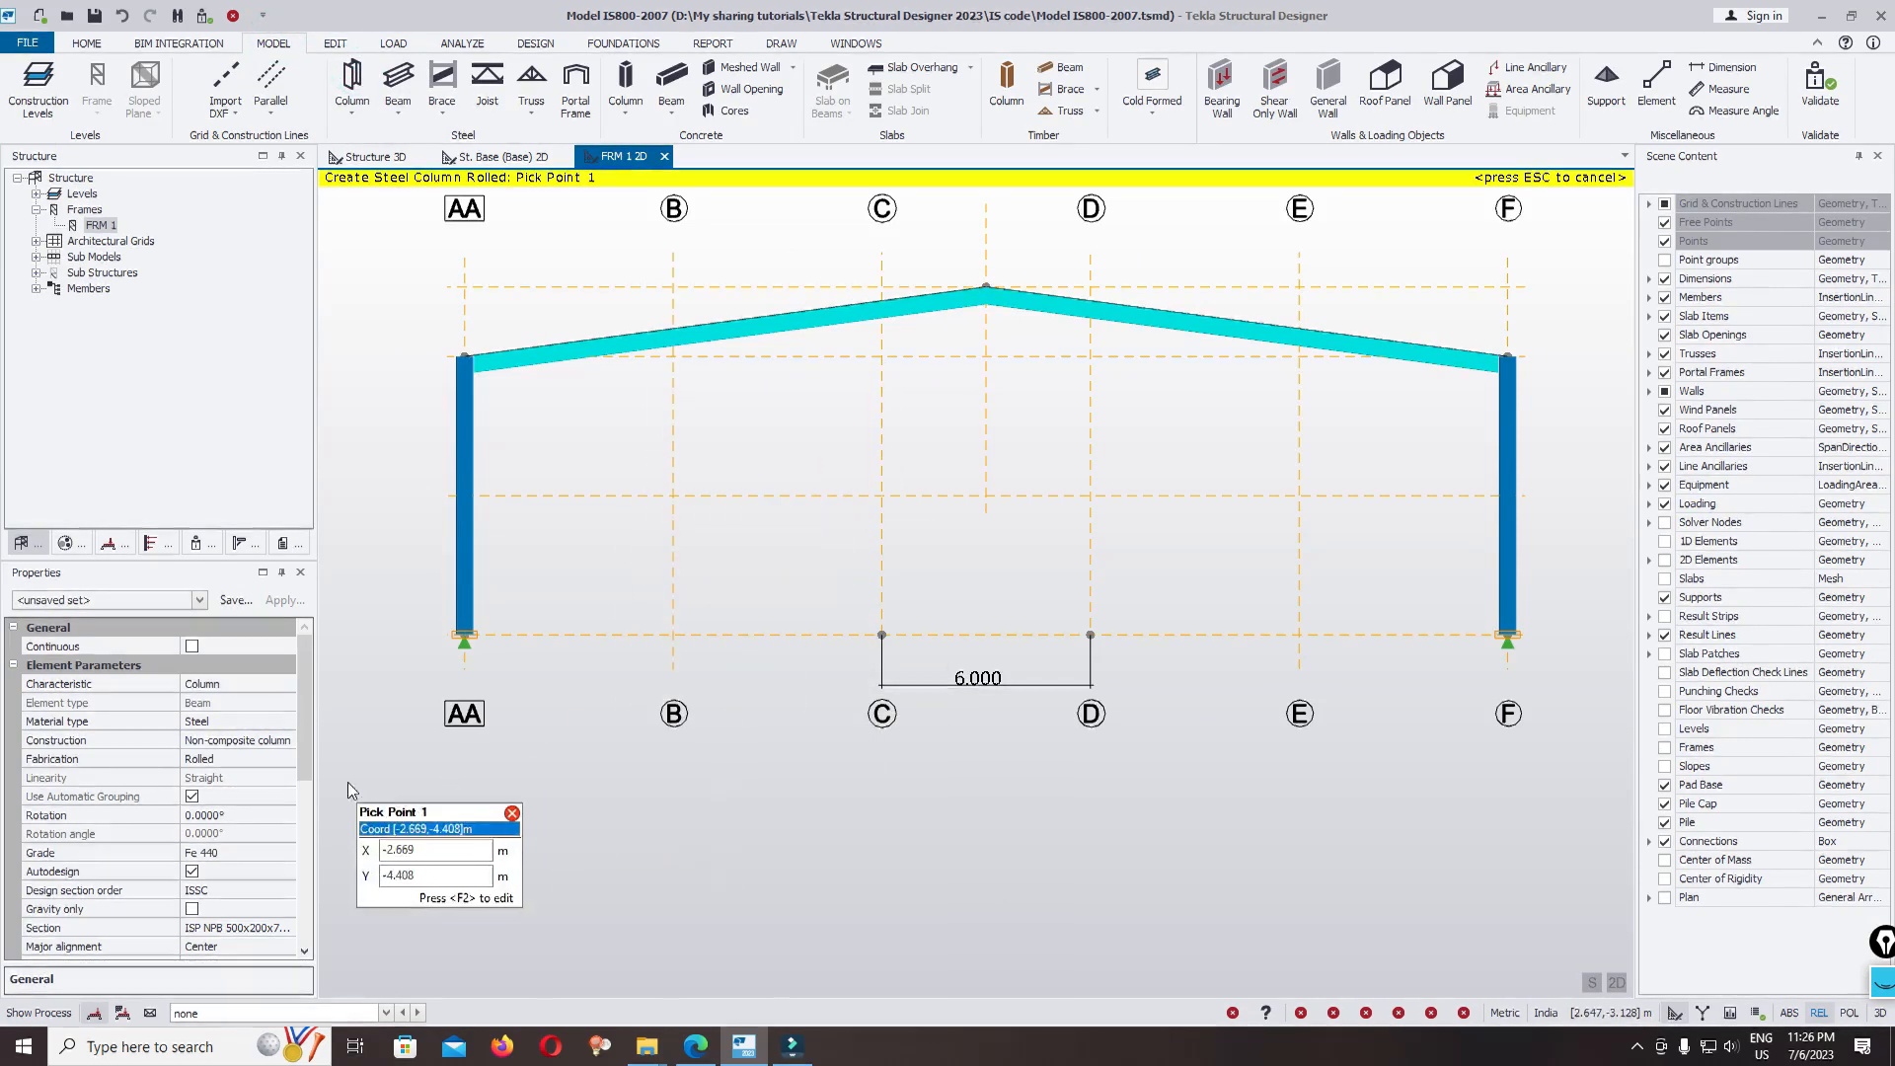
left_click_drag(302, 734, 306, 775)
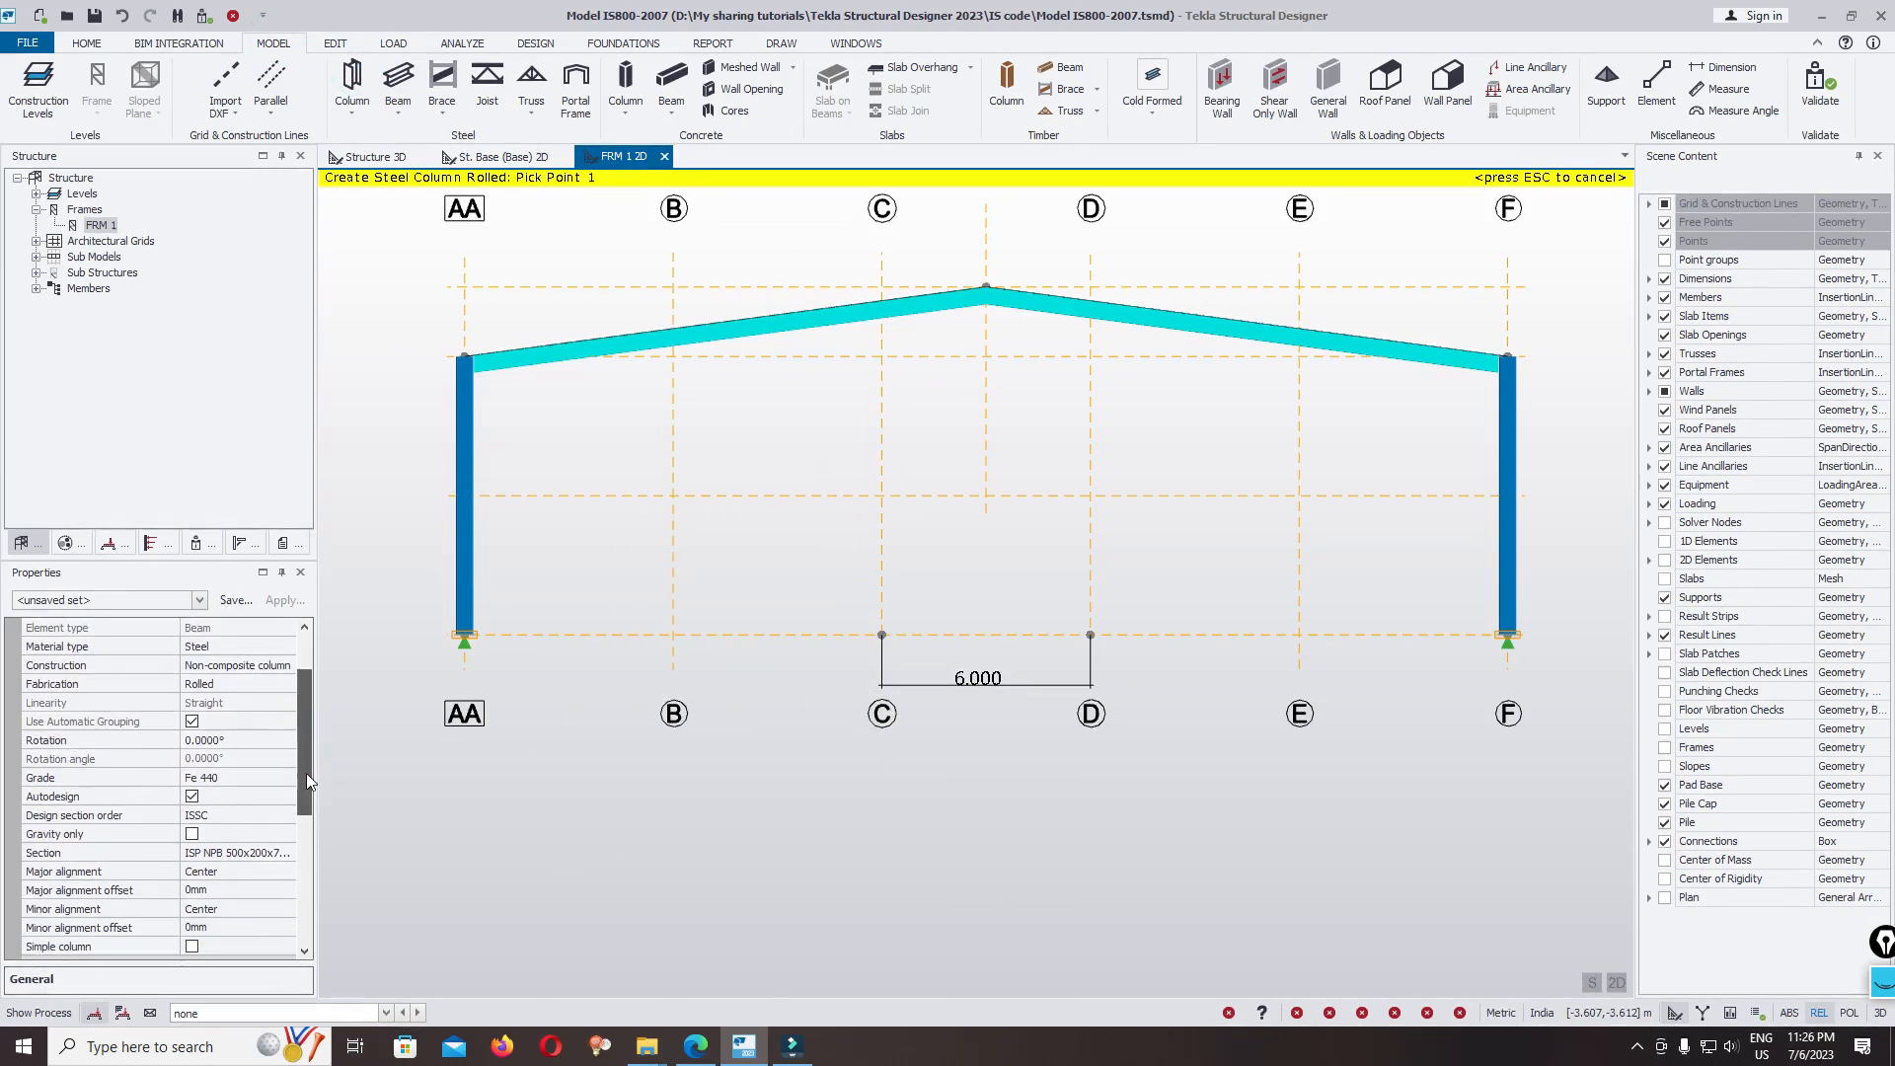
left_click(192, 796)
left_click_drag(308, 742, 308, 804)
left_click(284, 758)
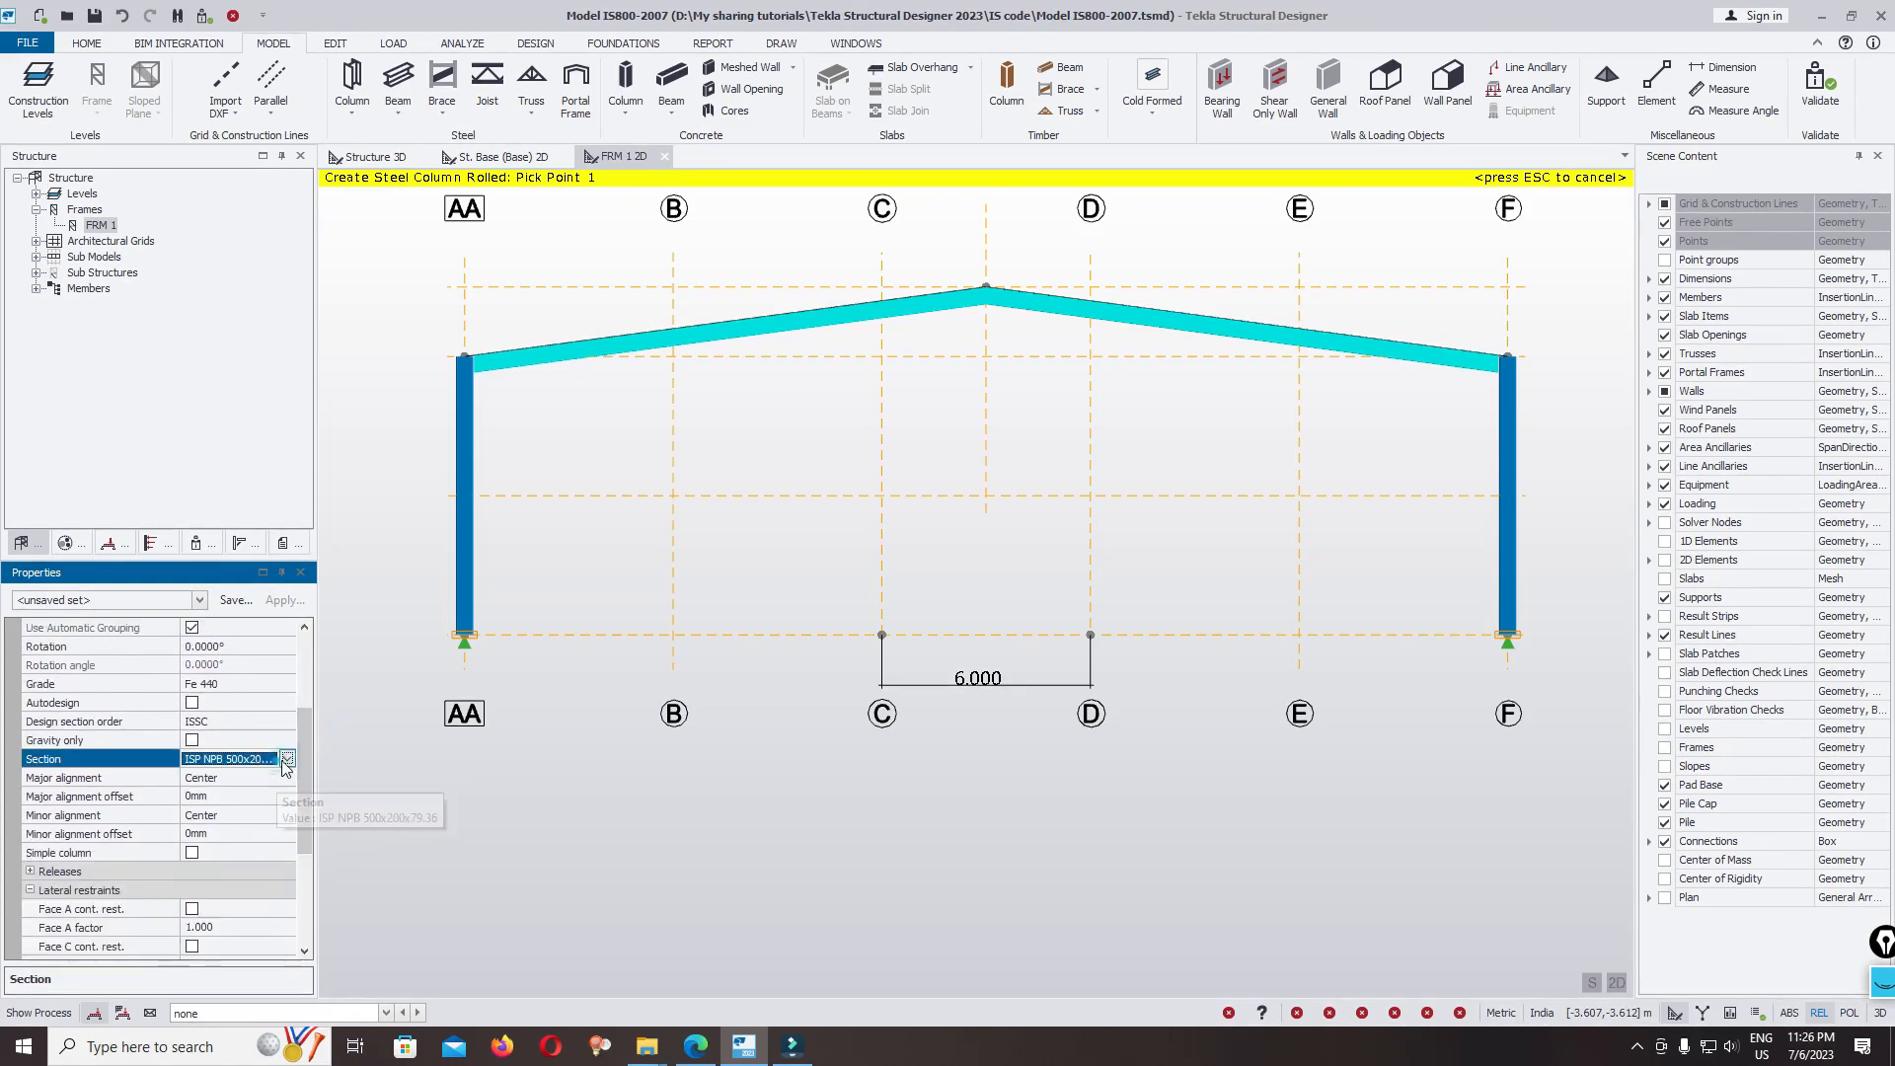
left_click(286, 759)
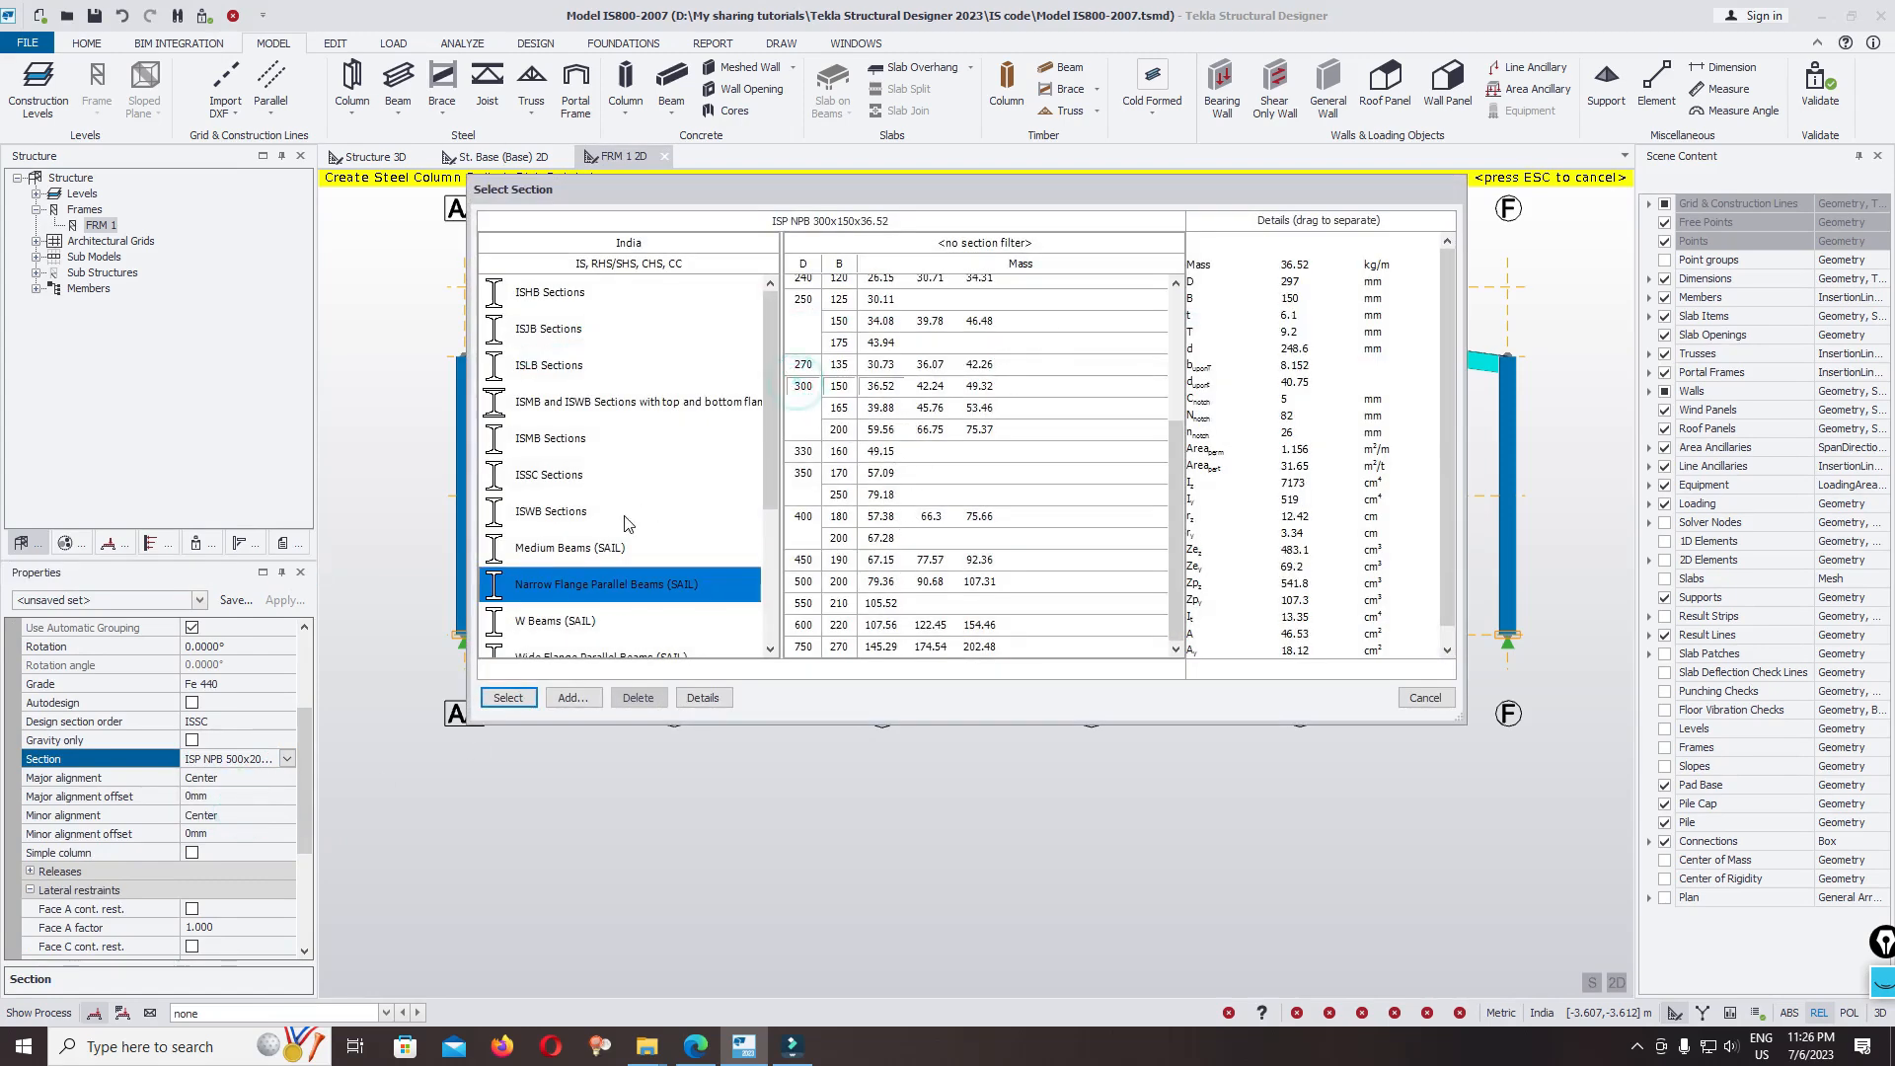
left_click(505, 696)
left_click(286, 723)
left_click(208, 755)
left_click(237, 757)
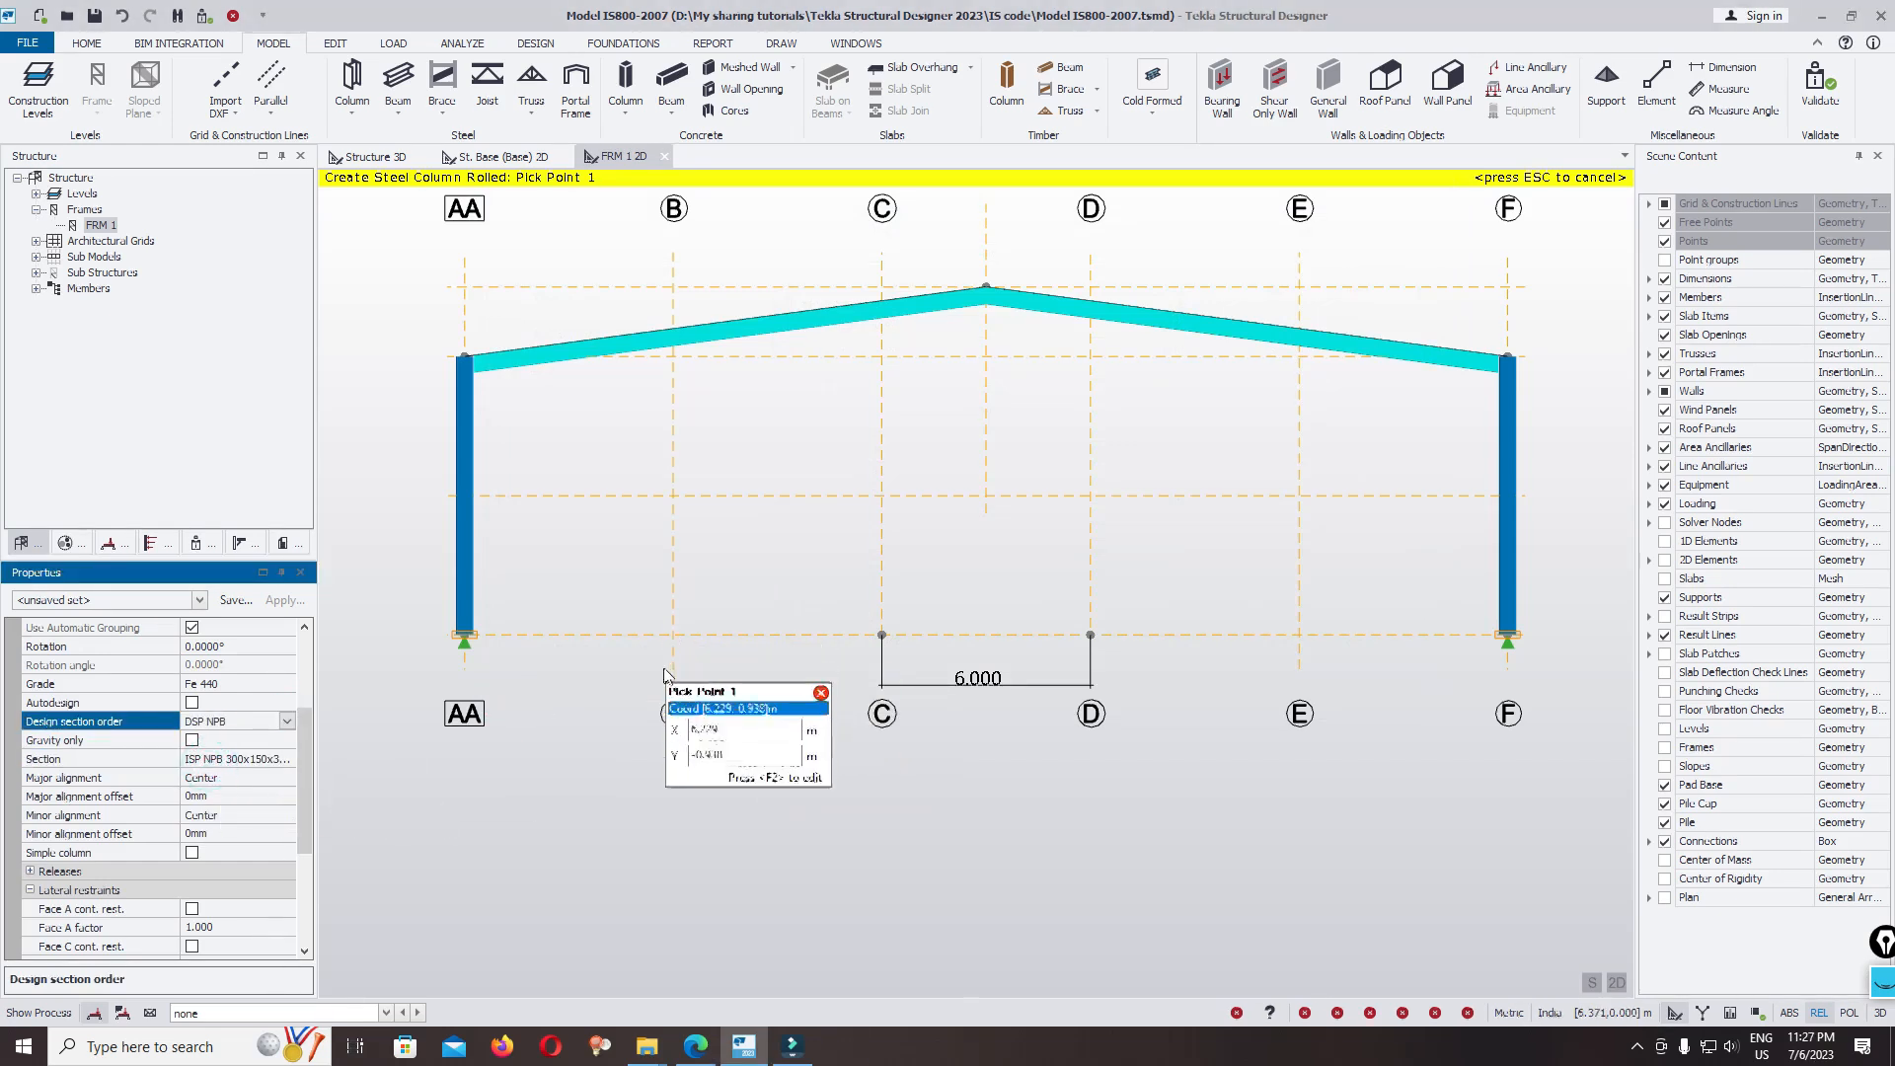
Step: Place columns on grid lines B and E of the grid line 1 frame, from base level up to the rafters
left_click(673, 635)
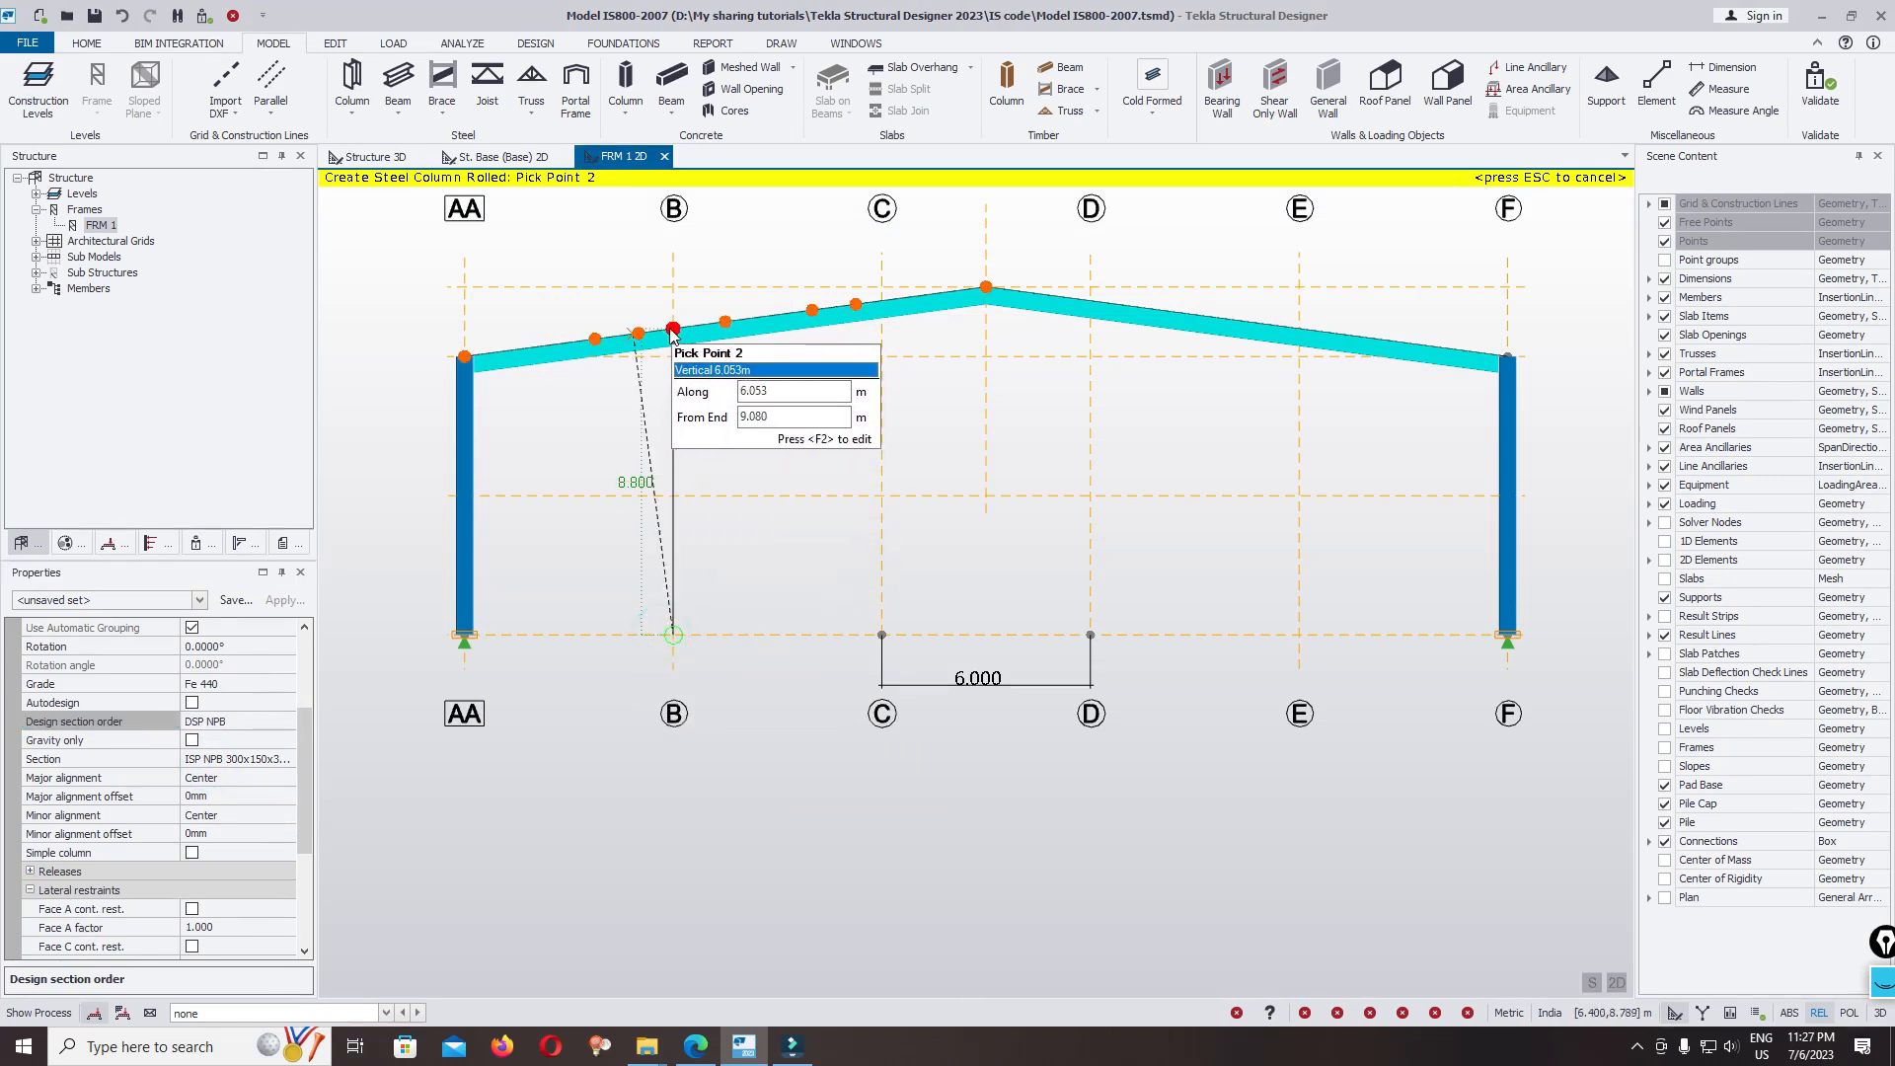
left_click(672, 331)
left_click(1311, 531)
left_click(1301, 331)
scroll(974, 688, "down", 1)
middle_click_drag(974, 688, 1098, 620)
key("Escape")
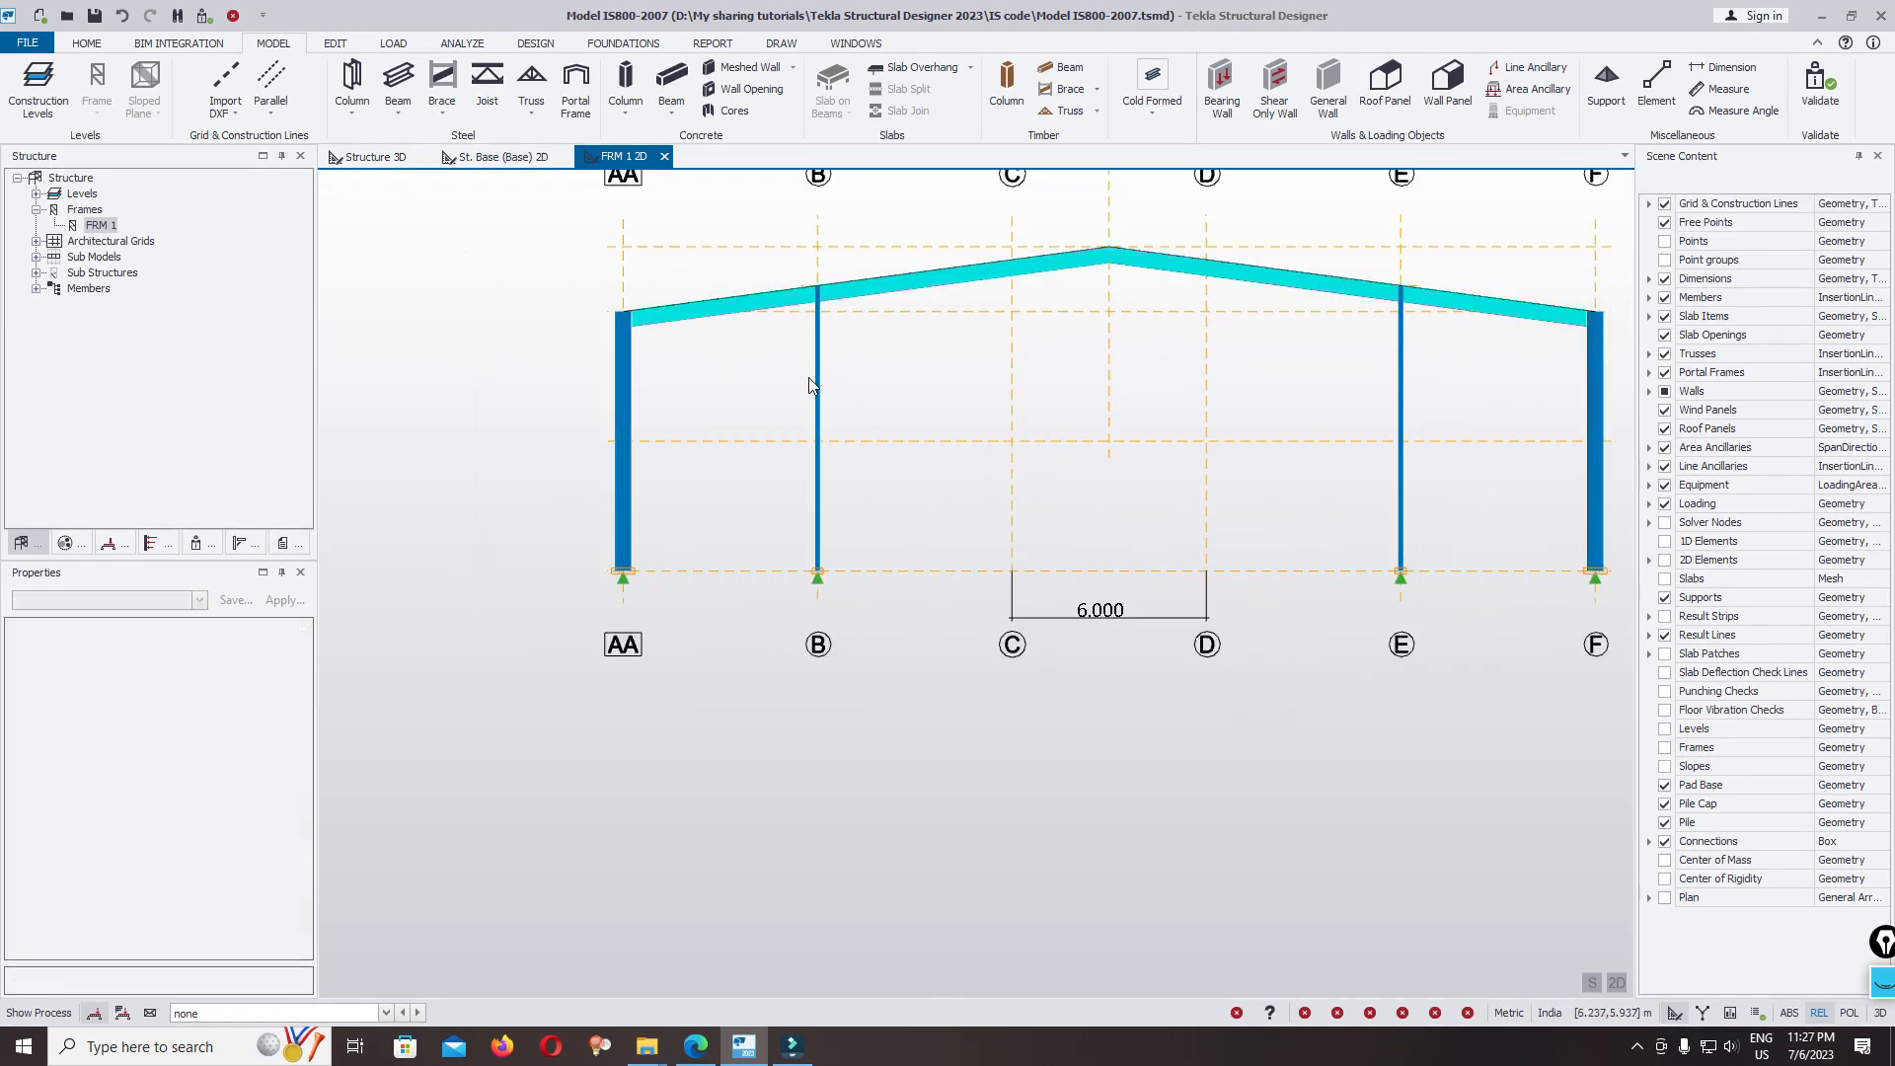
Step: Set up a steel beam with design section order DSP NPB and section DSP NPB 200x130x27.37
left_click(398, 81)
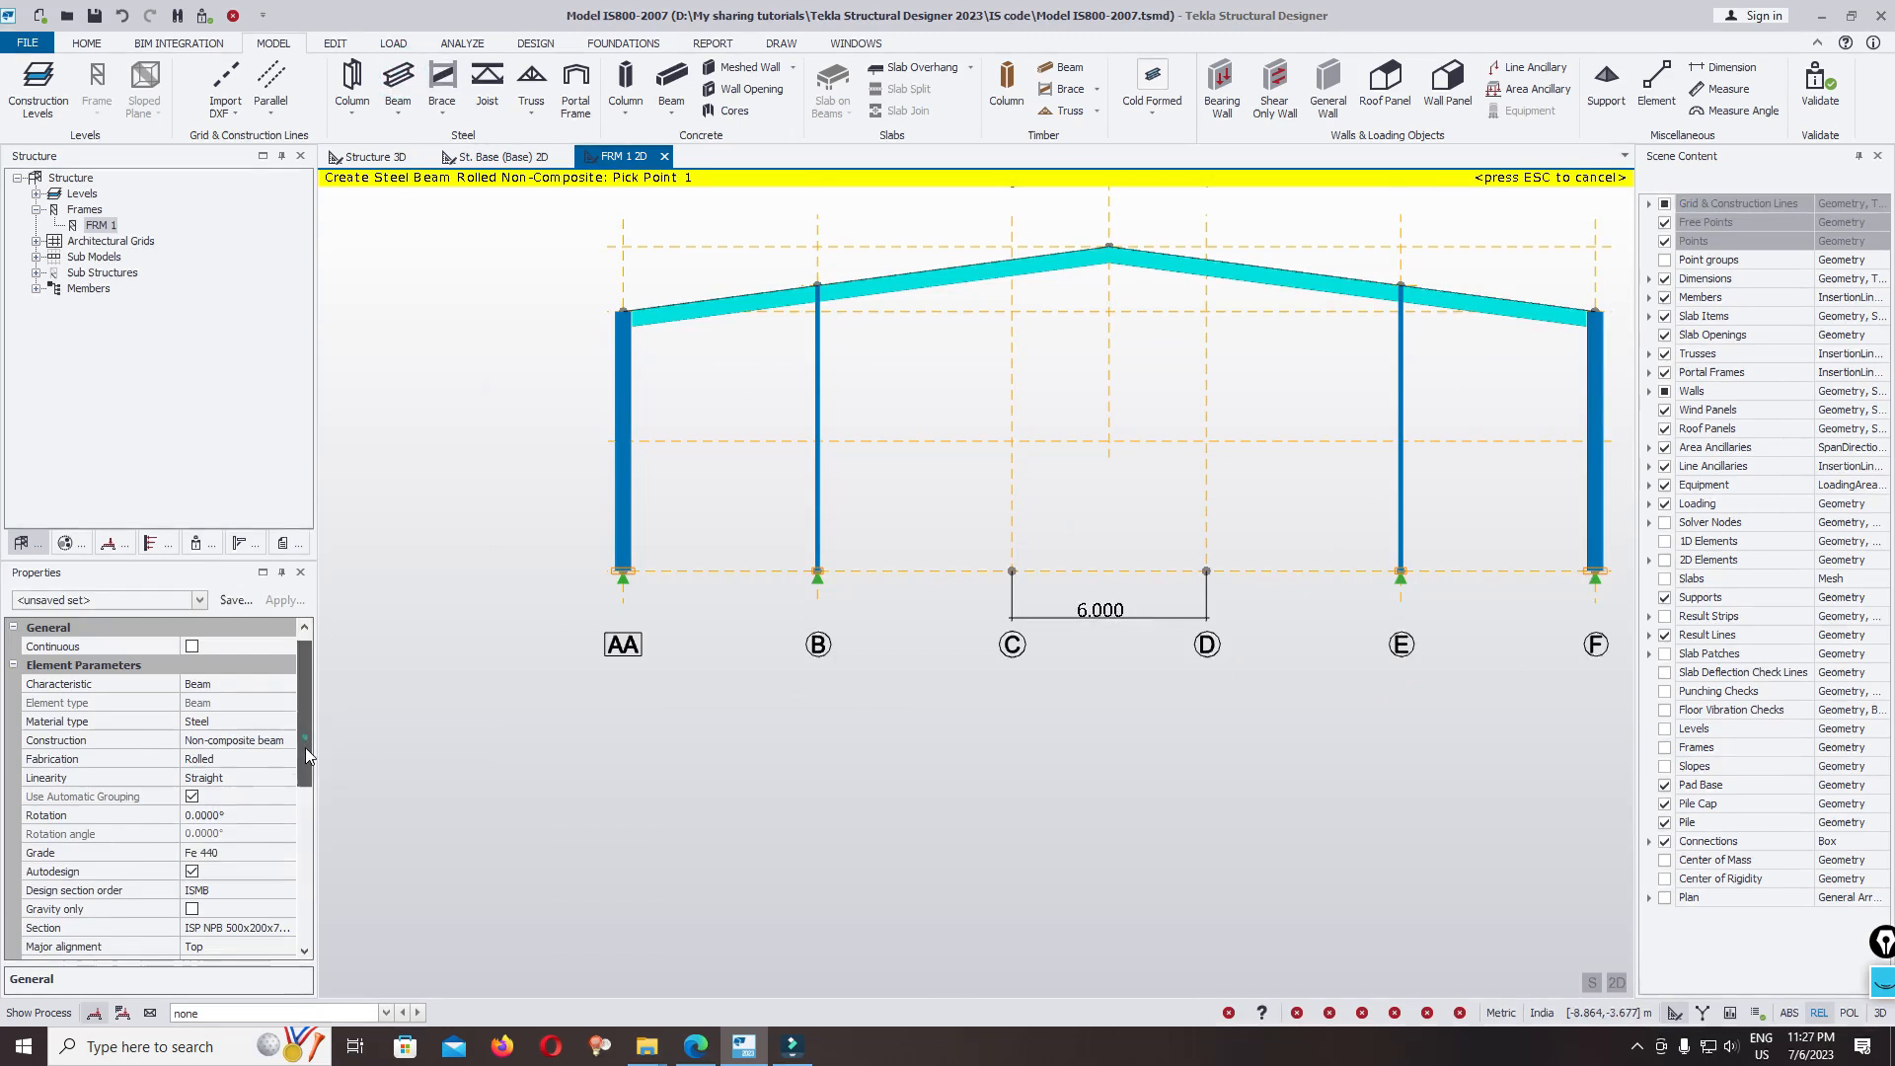
scroll(305, 740, "down", 2)
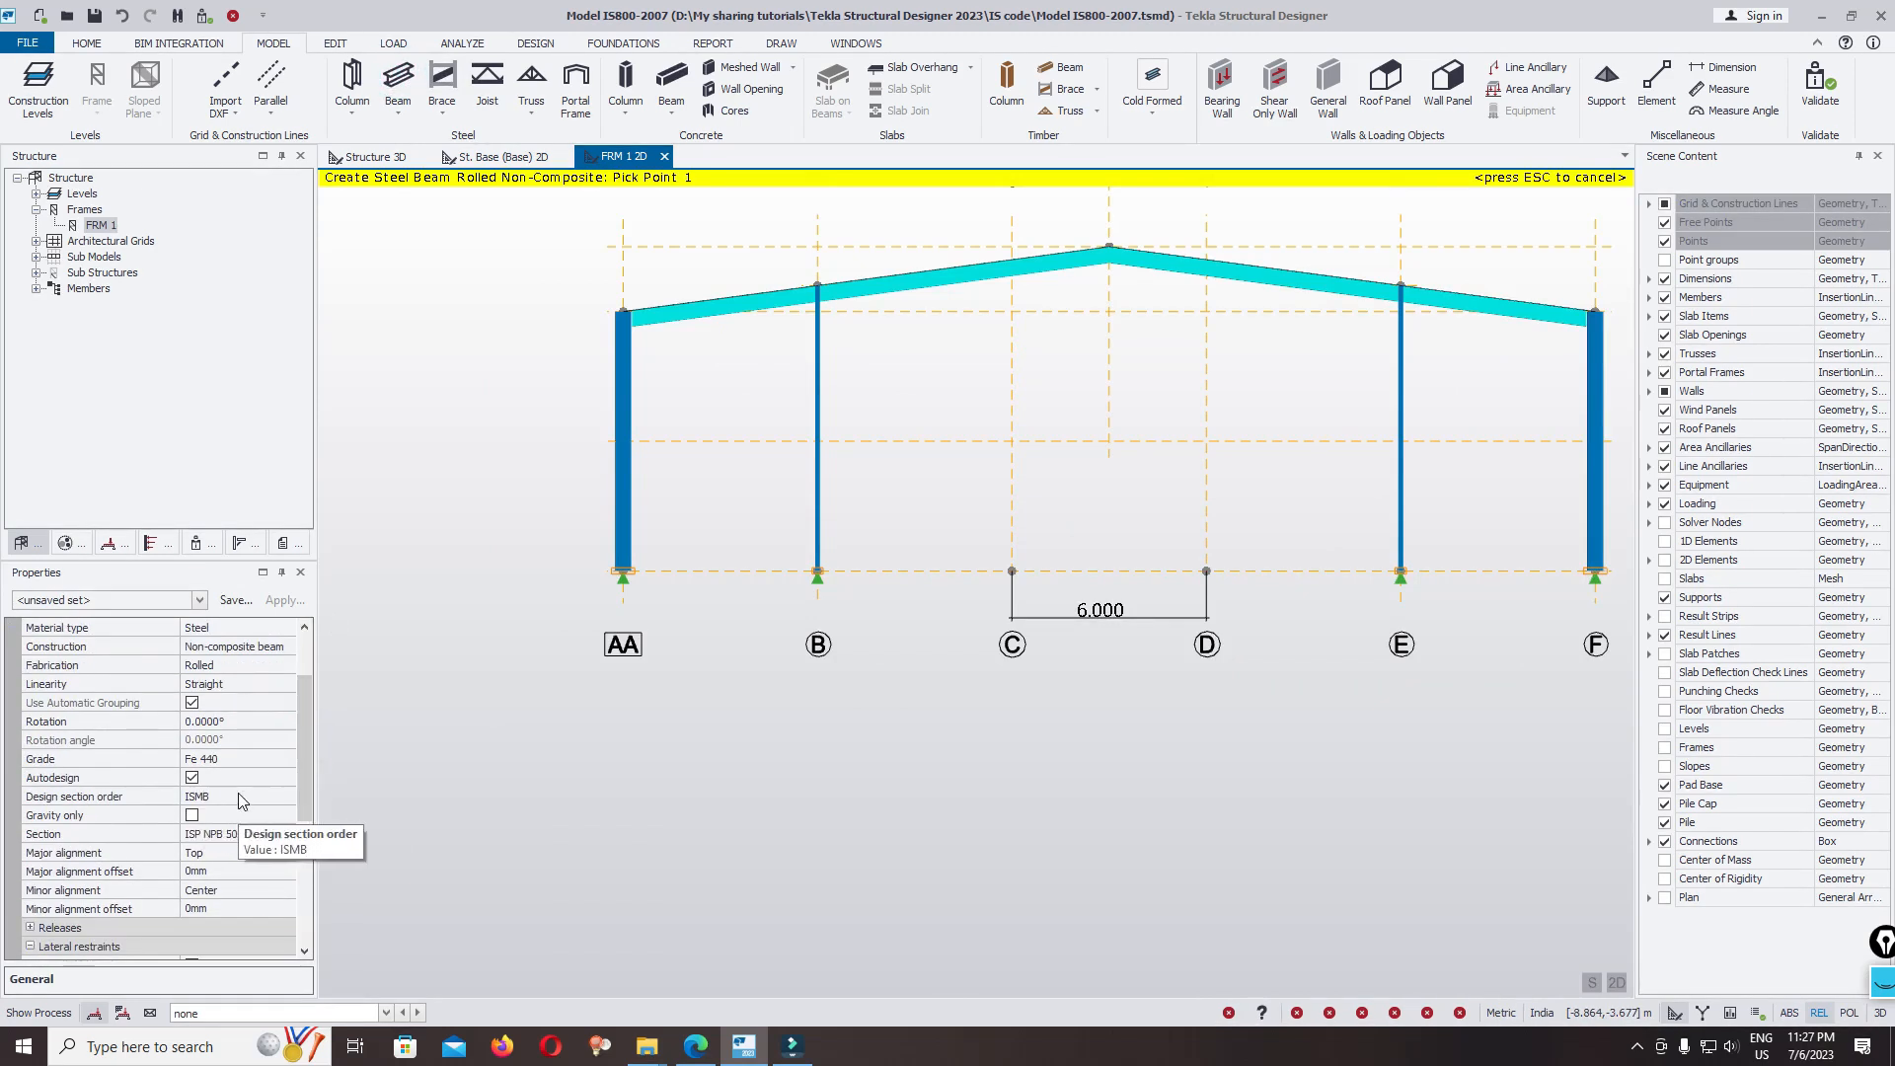
left_click(242, 796)
left_click(283, 796)
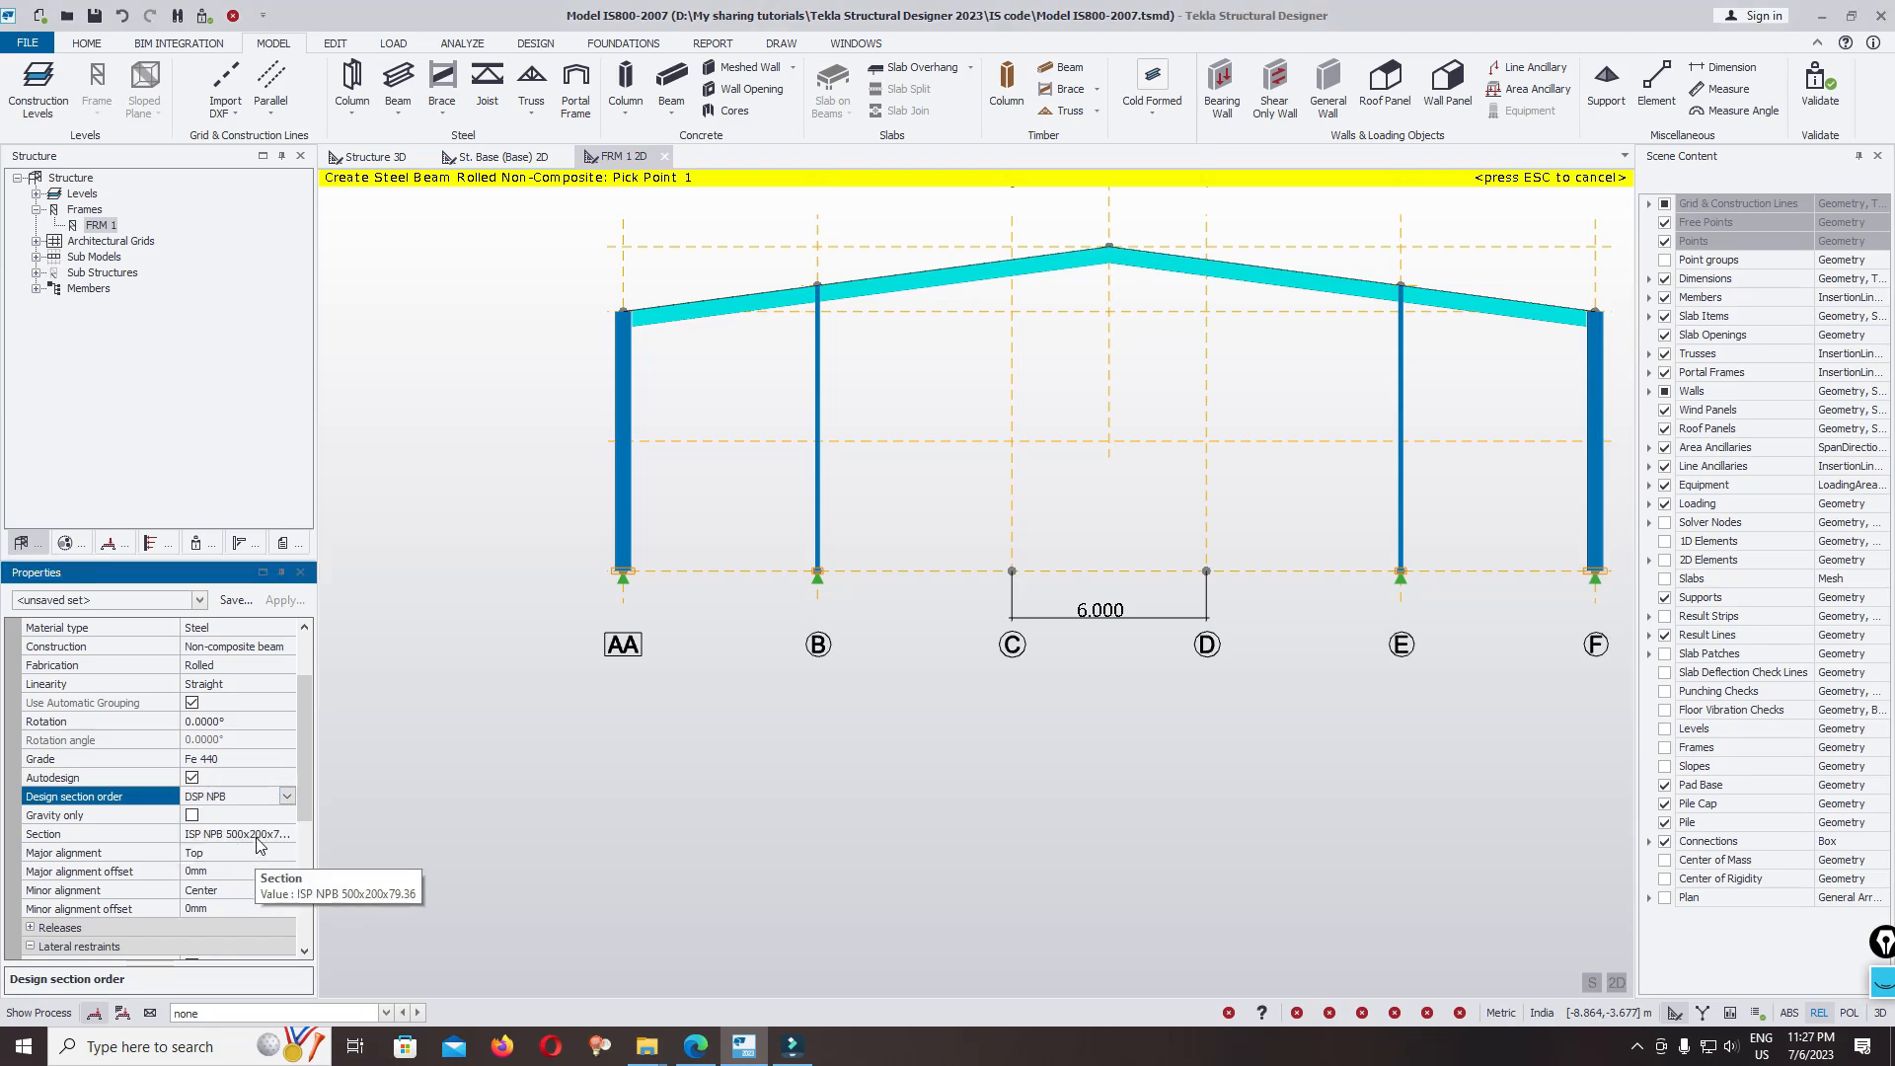
left_click(281, 838)
left_click(287, 836)
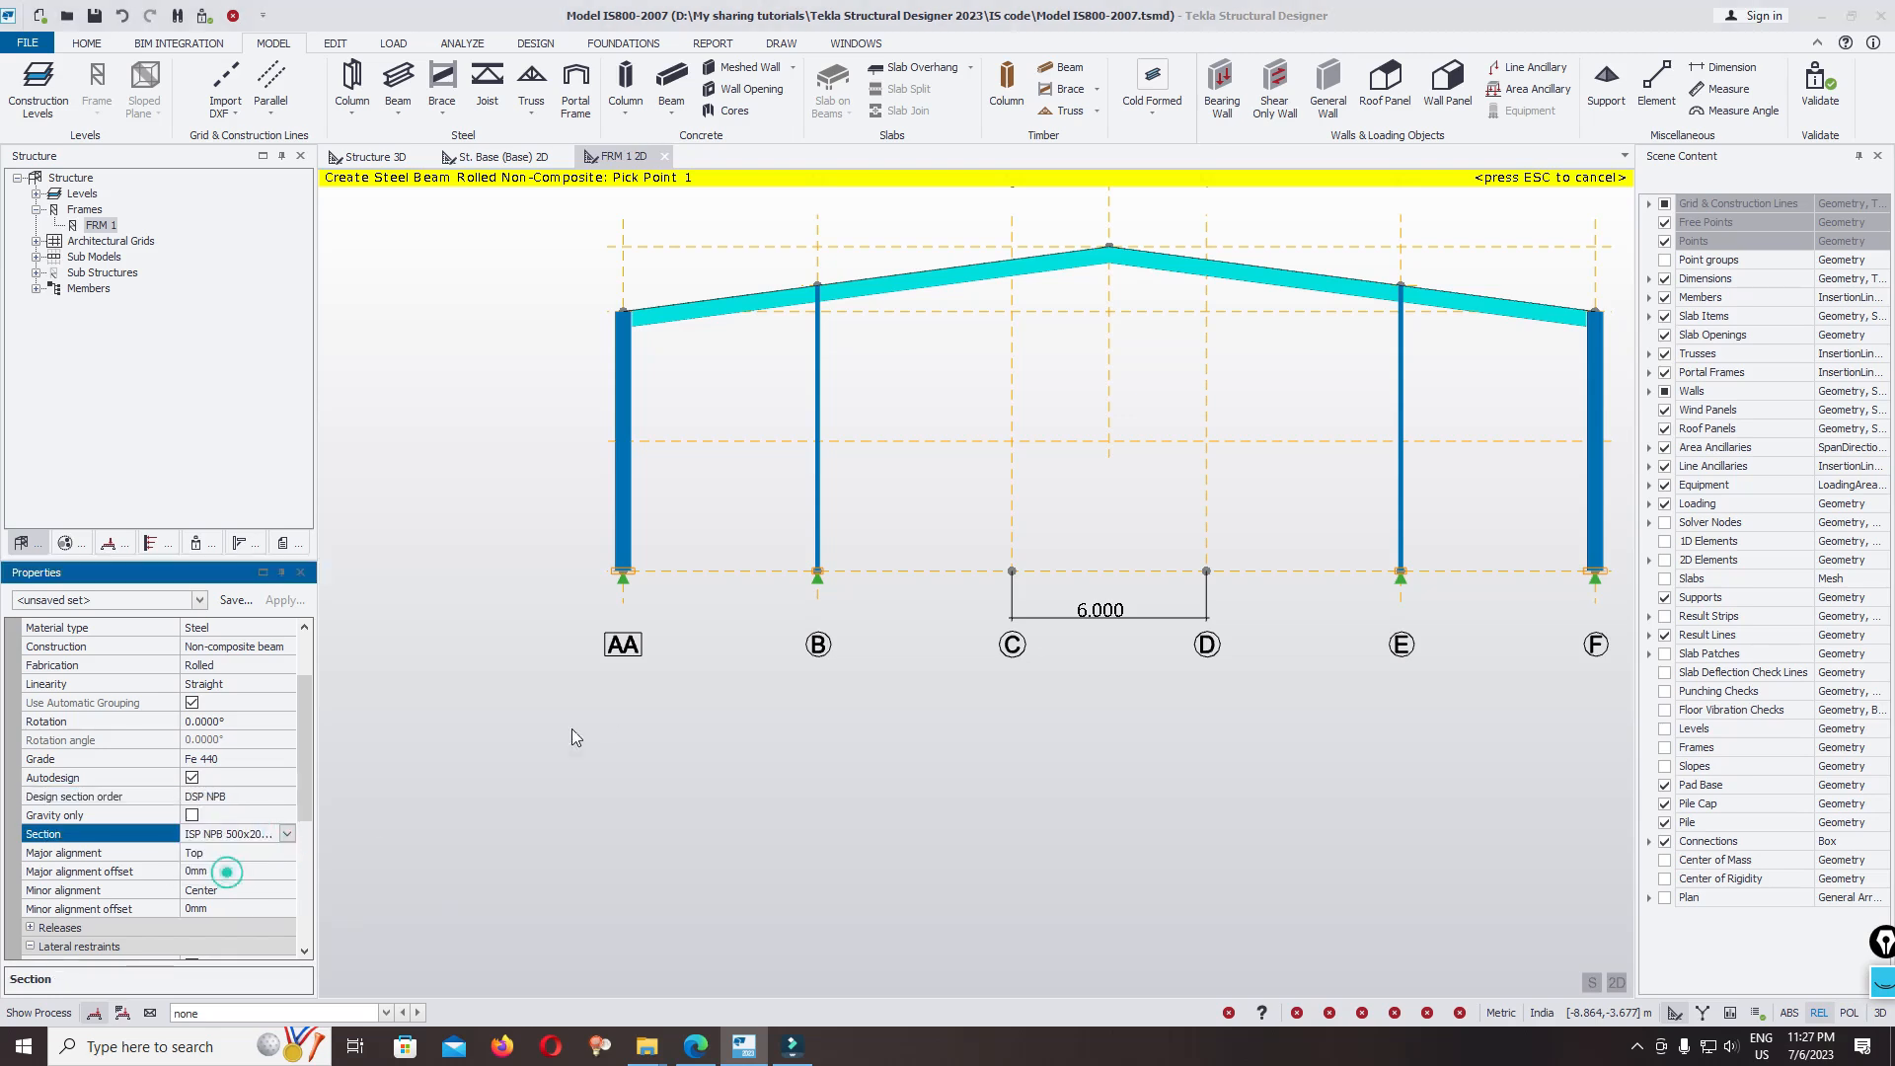
scroll(834, 365, "up", 2)
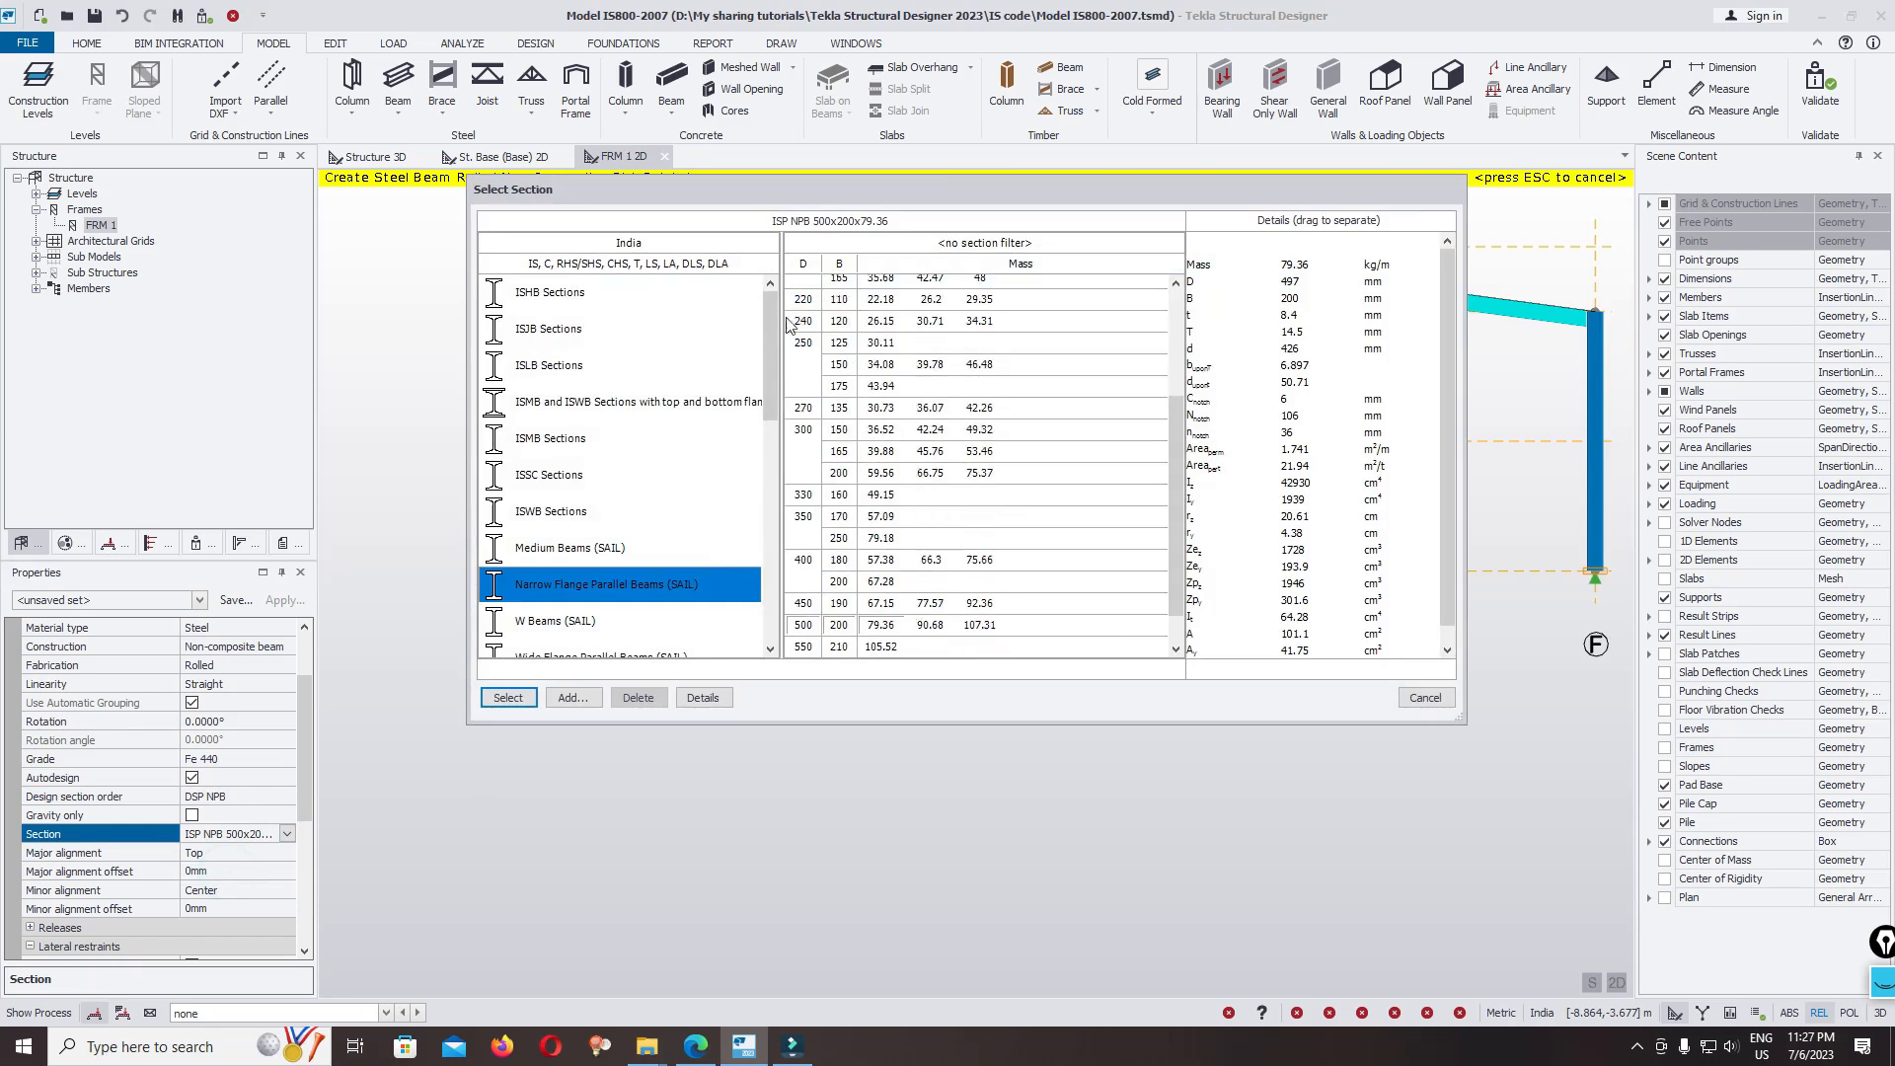
scroll(797, 308, "up", 3)
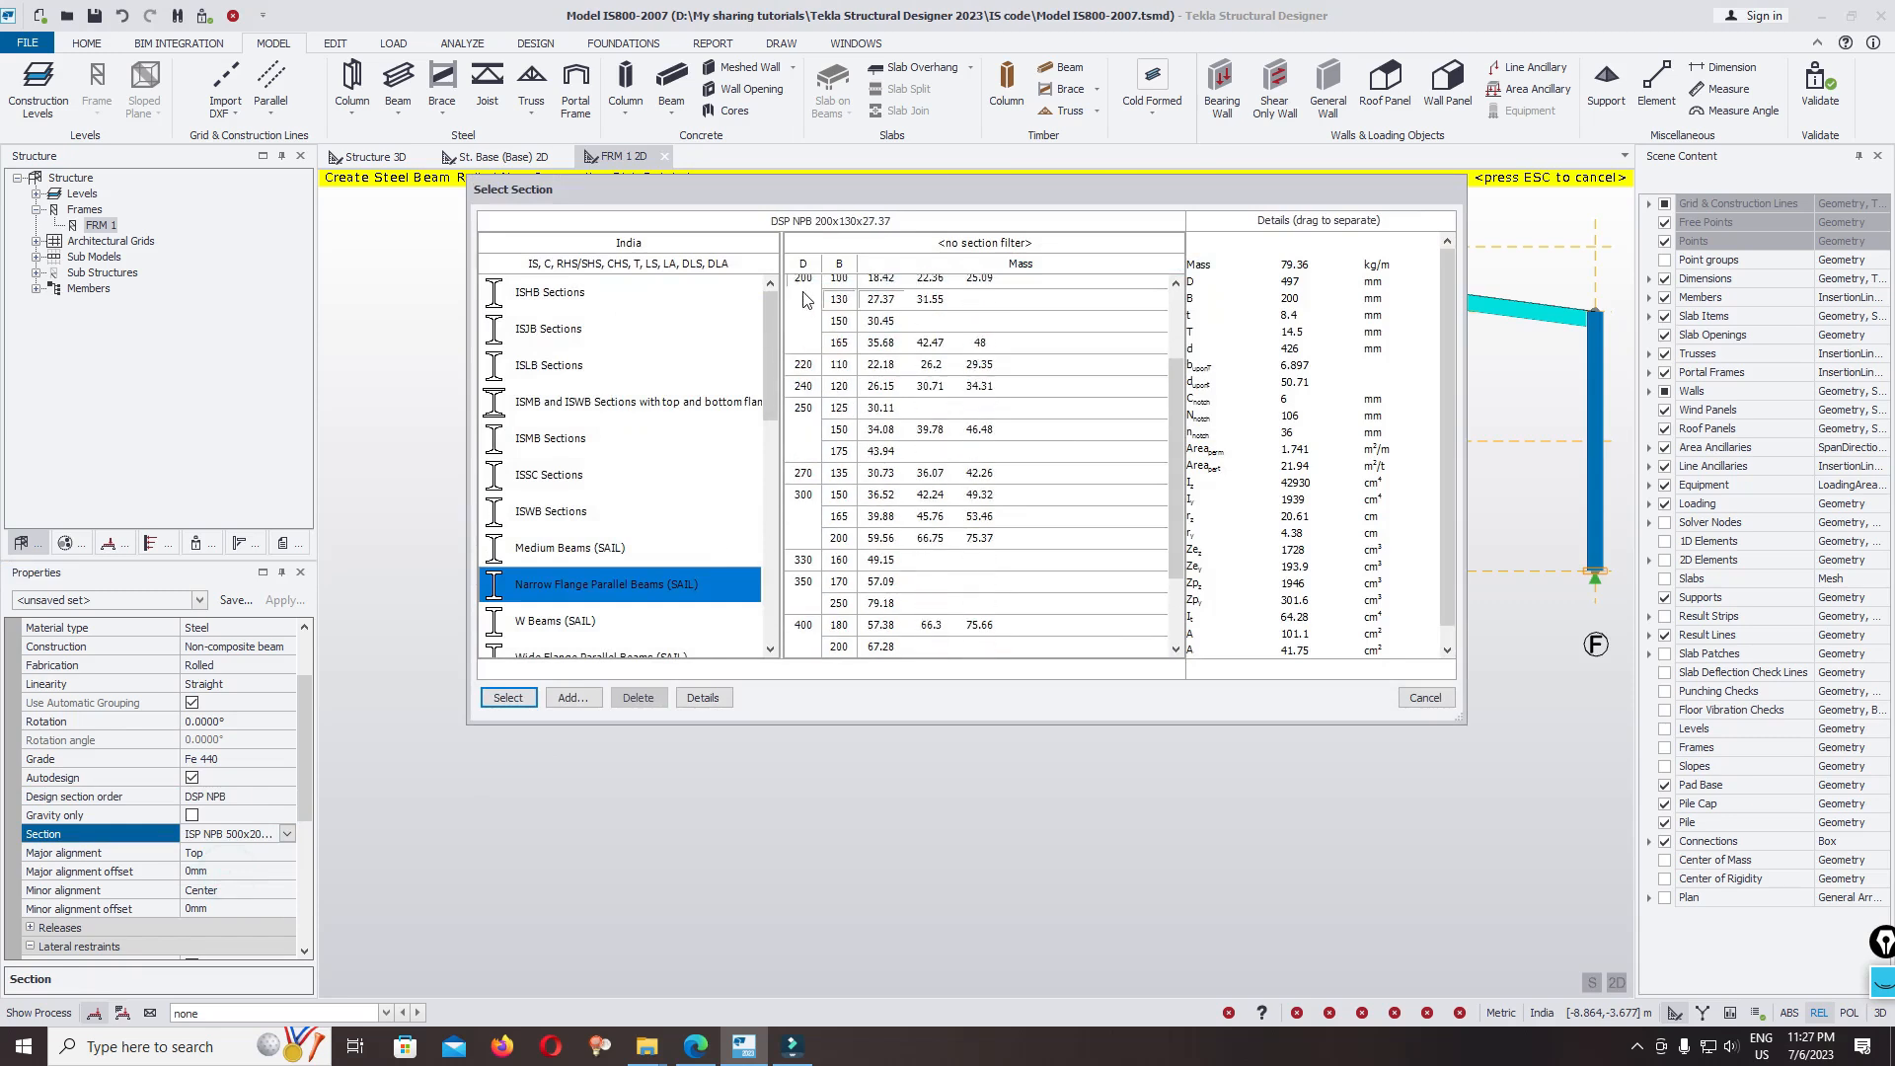
left_click(509, 698)
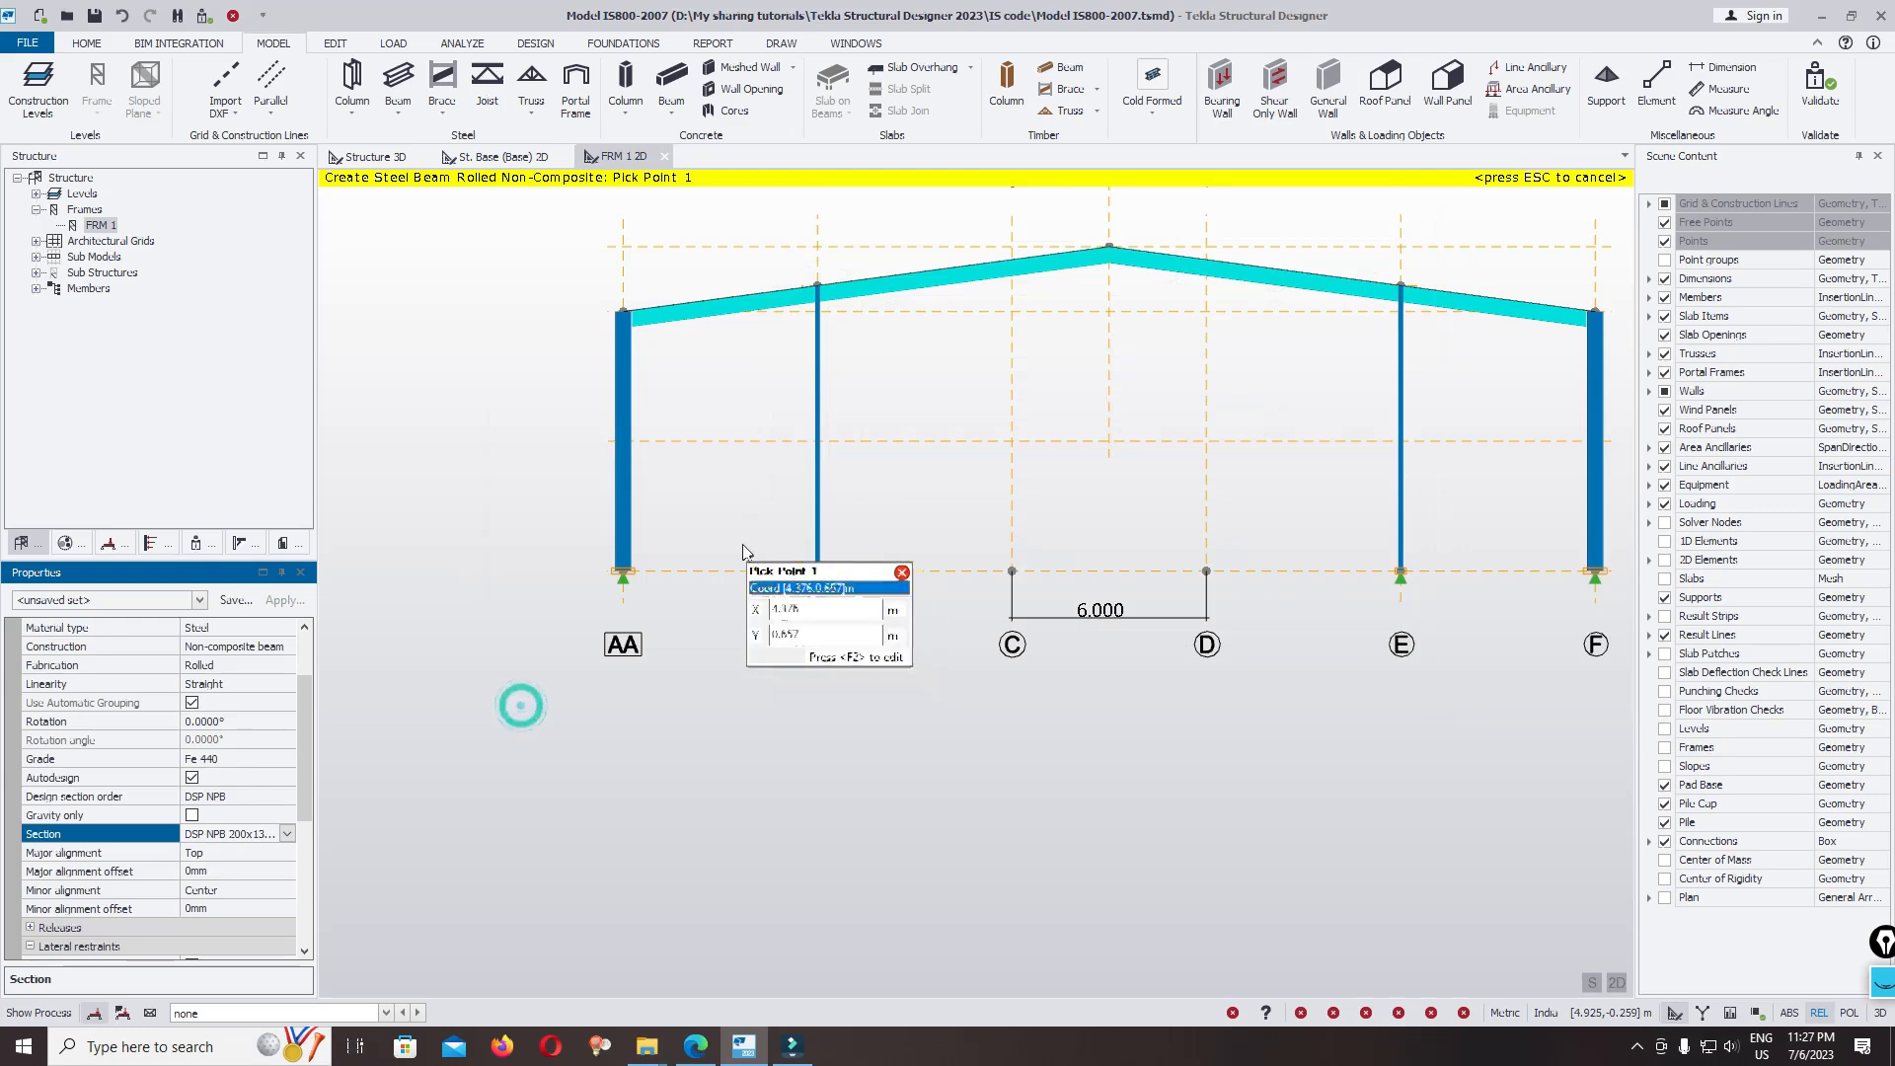
Step: Place beams at the 4 m level between columns AA and B and between columns F and E
left_click(626, 443)
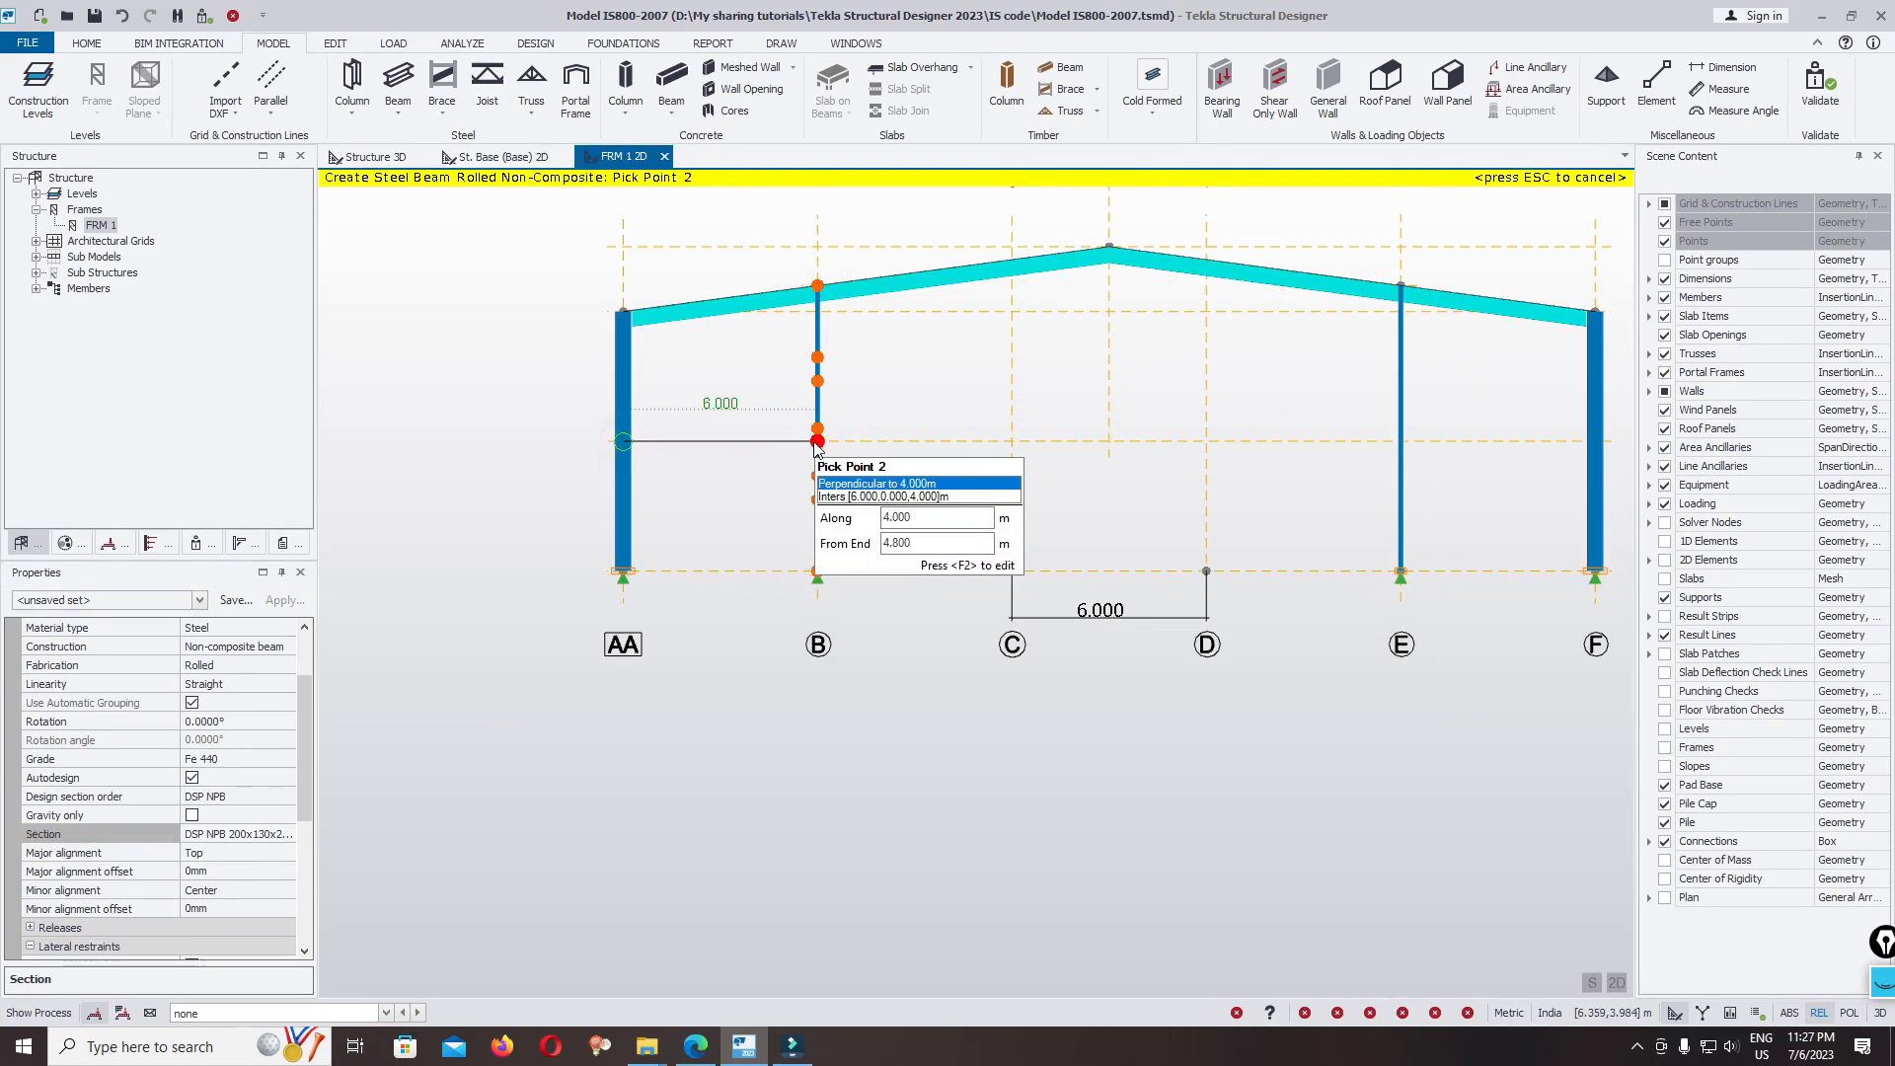
left_click(817, 441)
left_click(1595, 442)
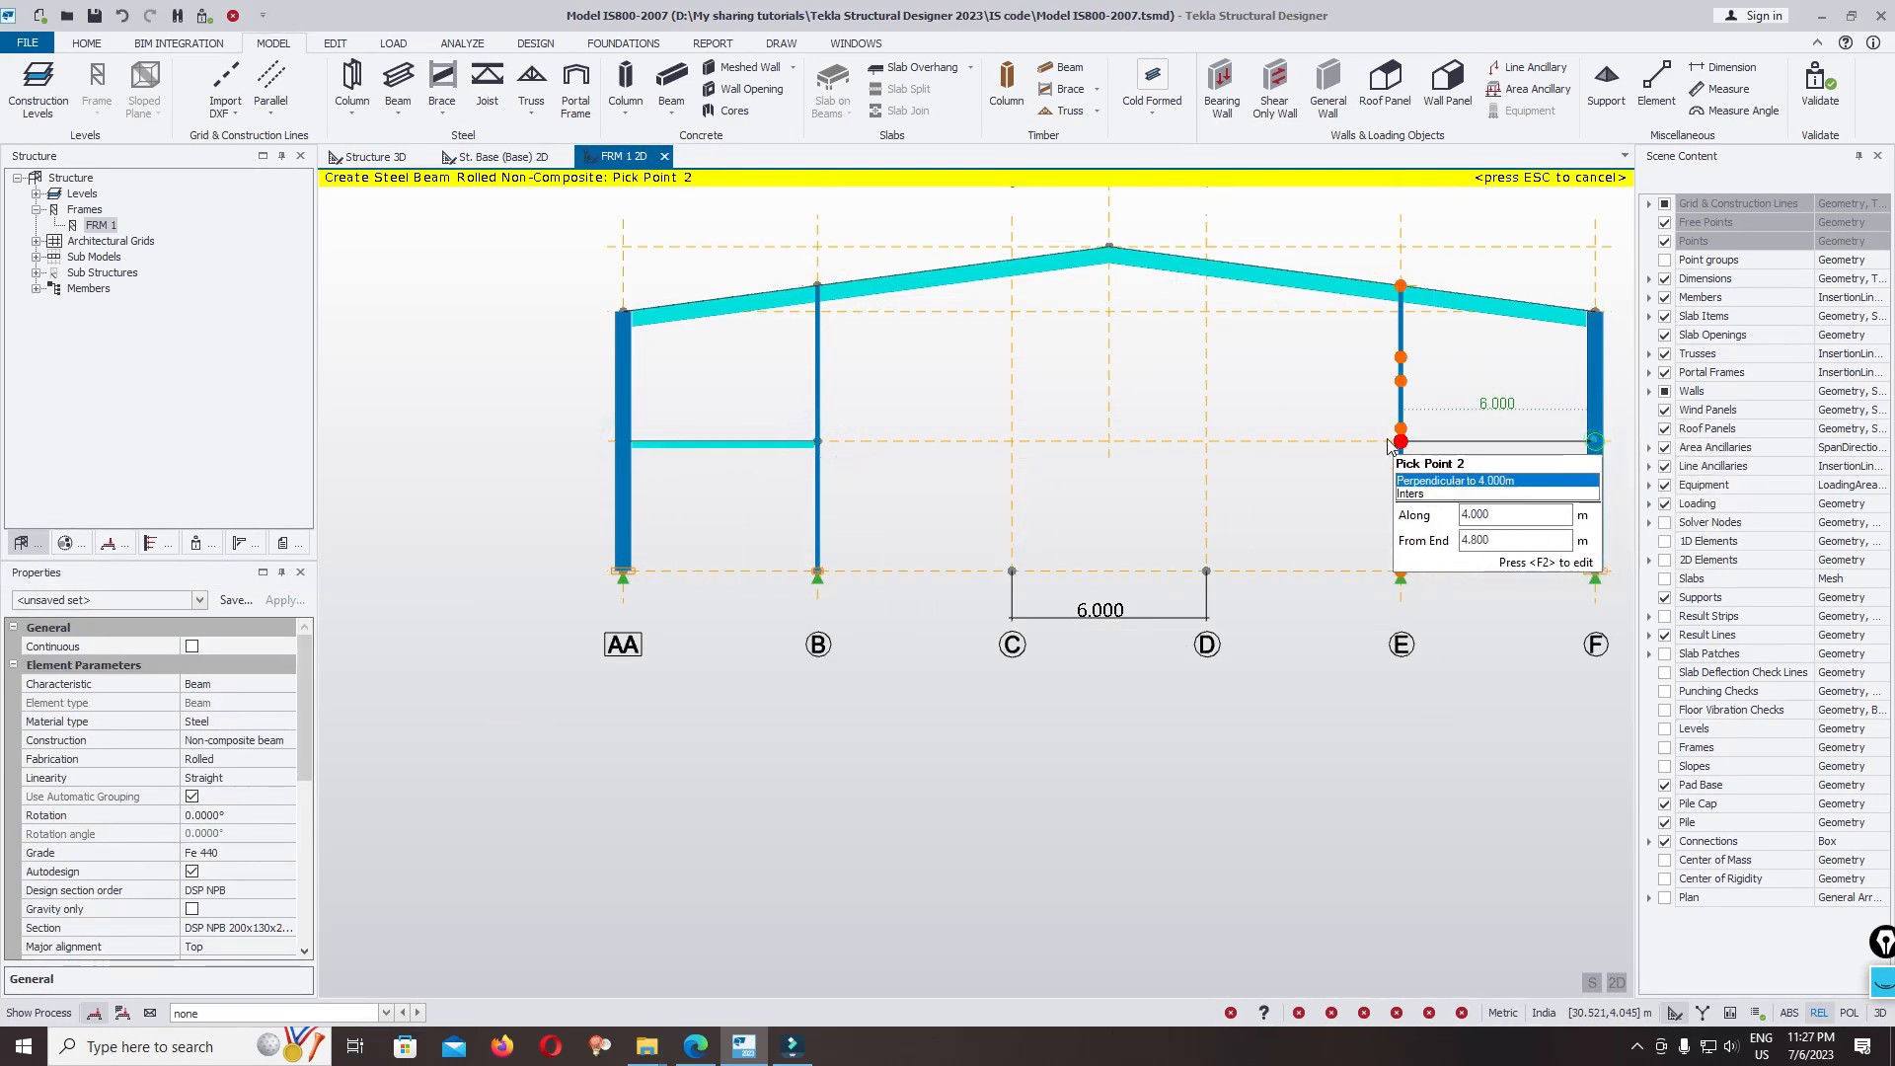
left_click(1385, 446)
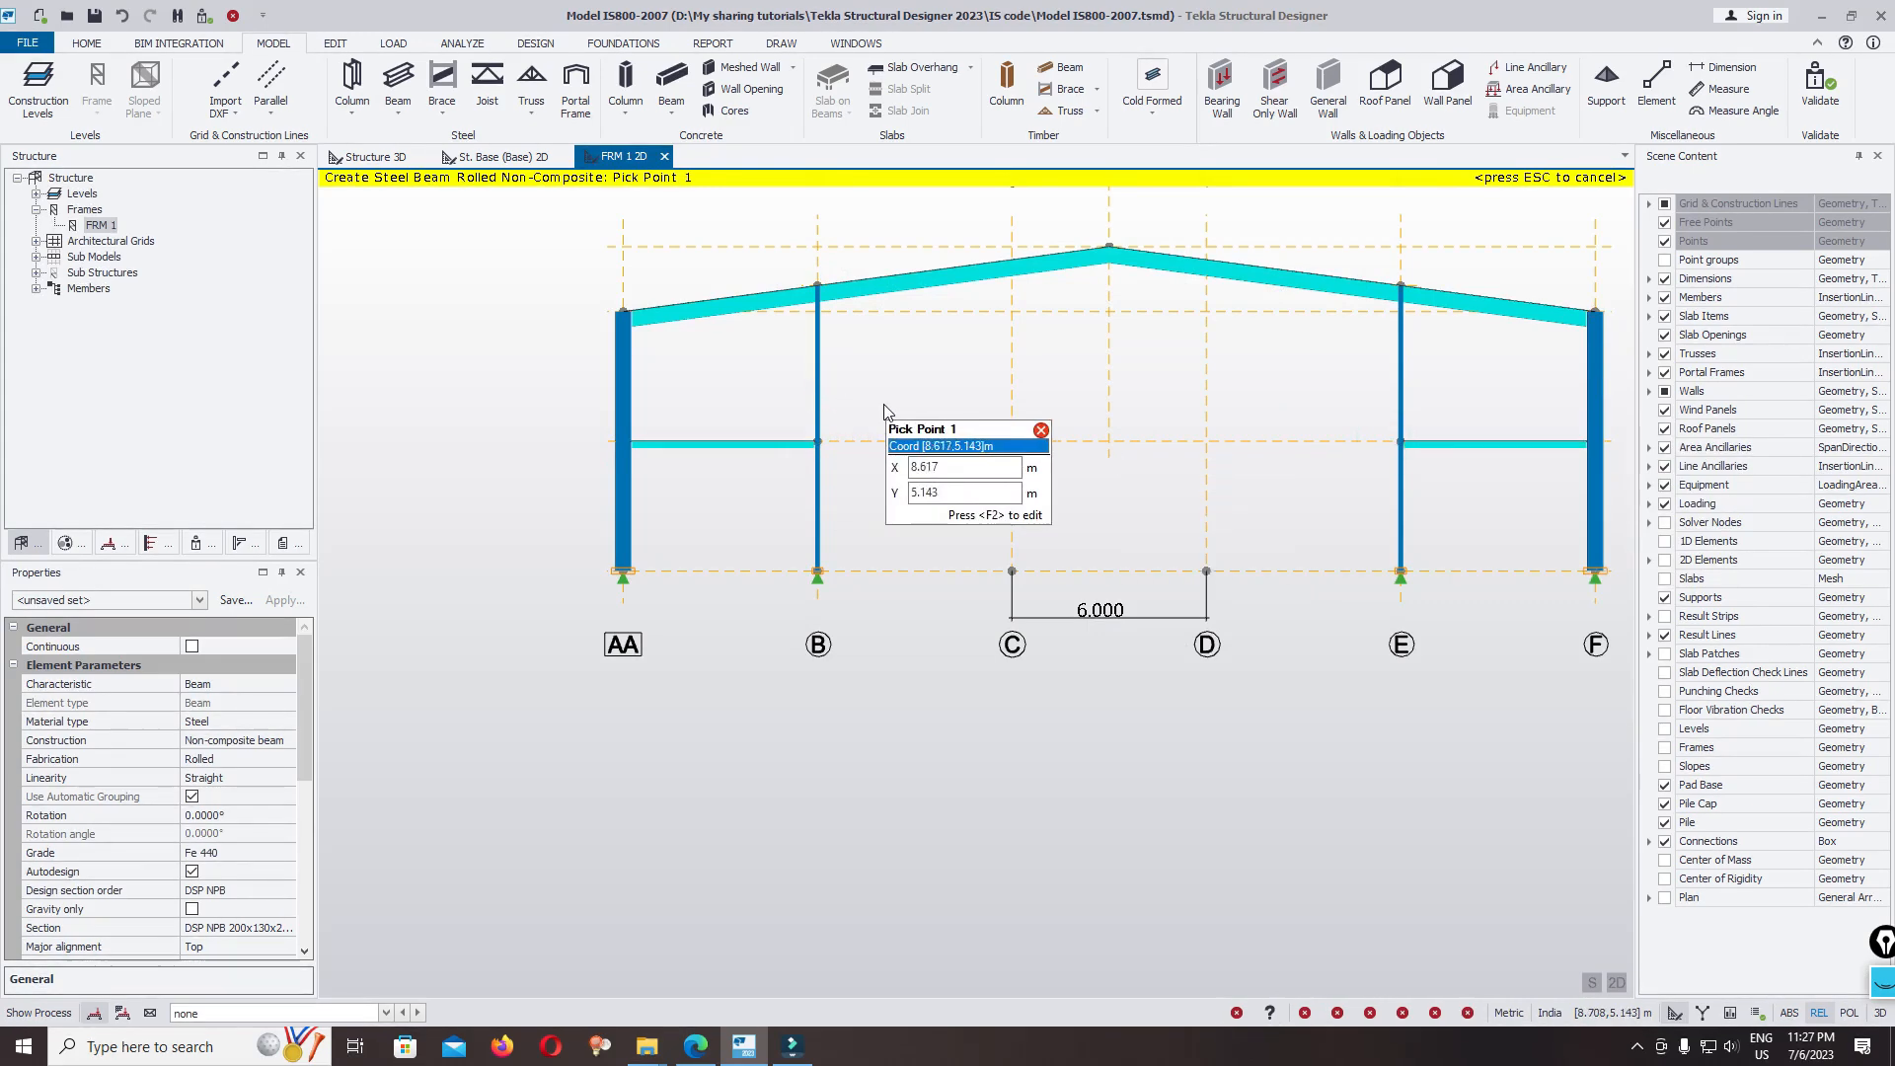
Step: Select the two intermediate columns and two 4 m level beams of the front frame in the 3D structure view
left_click(367, 156)
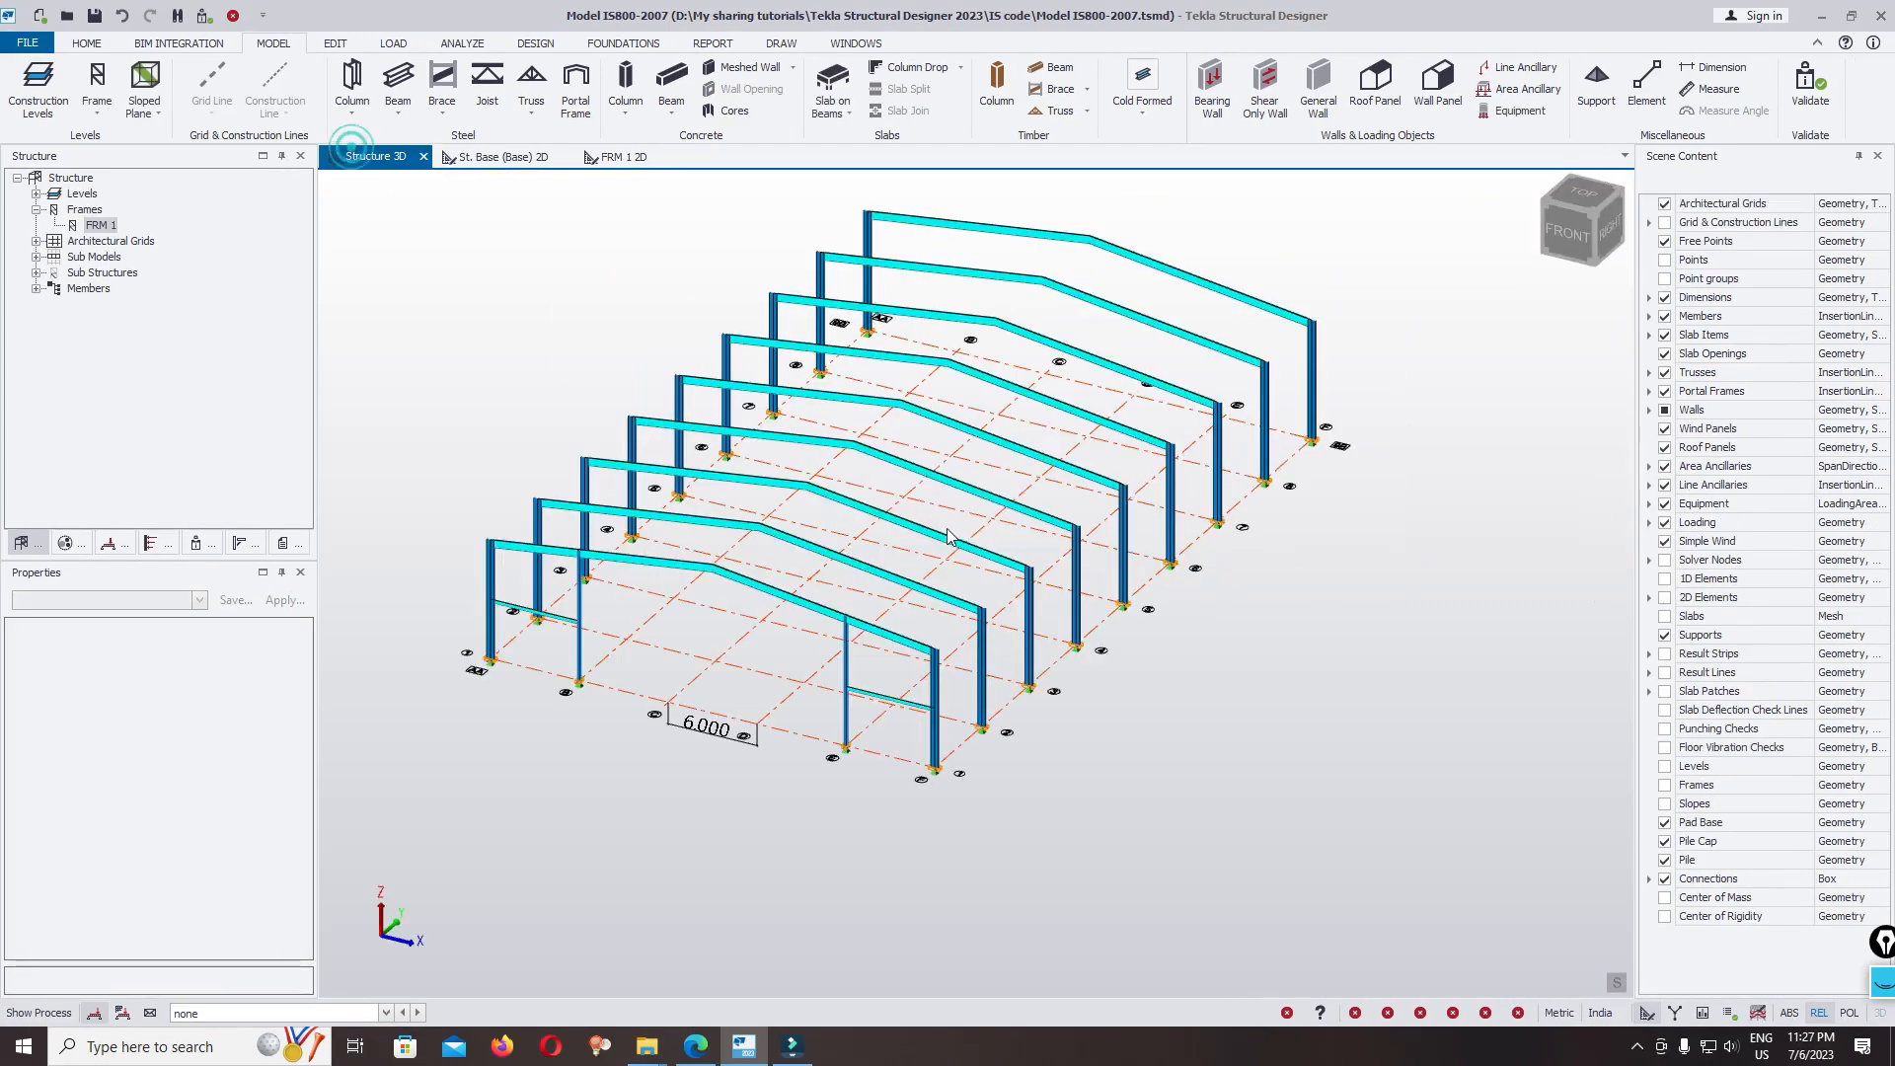
scroll(850, 644, "up", 5)
scroll(1063, 481, "down", 4)
right_click_drag(831, 725, 1050, 614)
scroll(1125, 436, "up", 2)
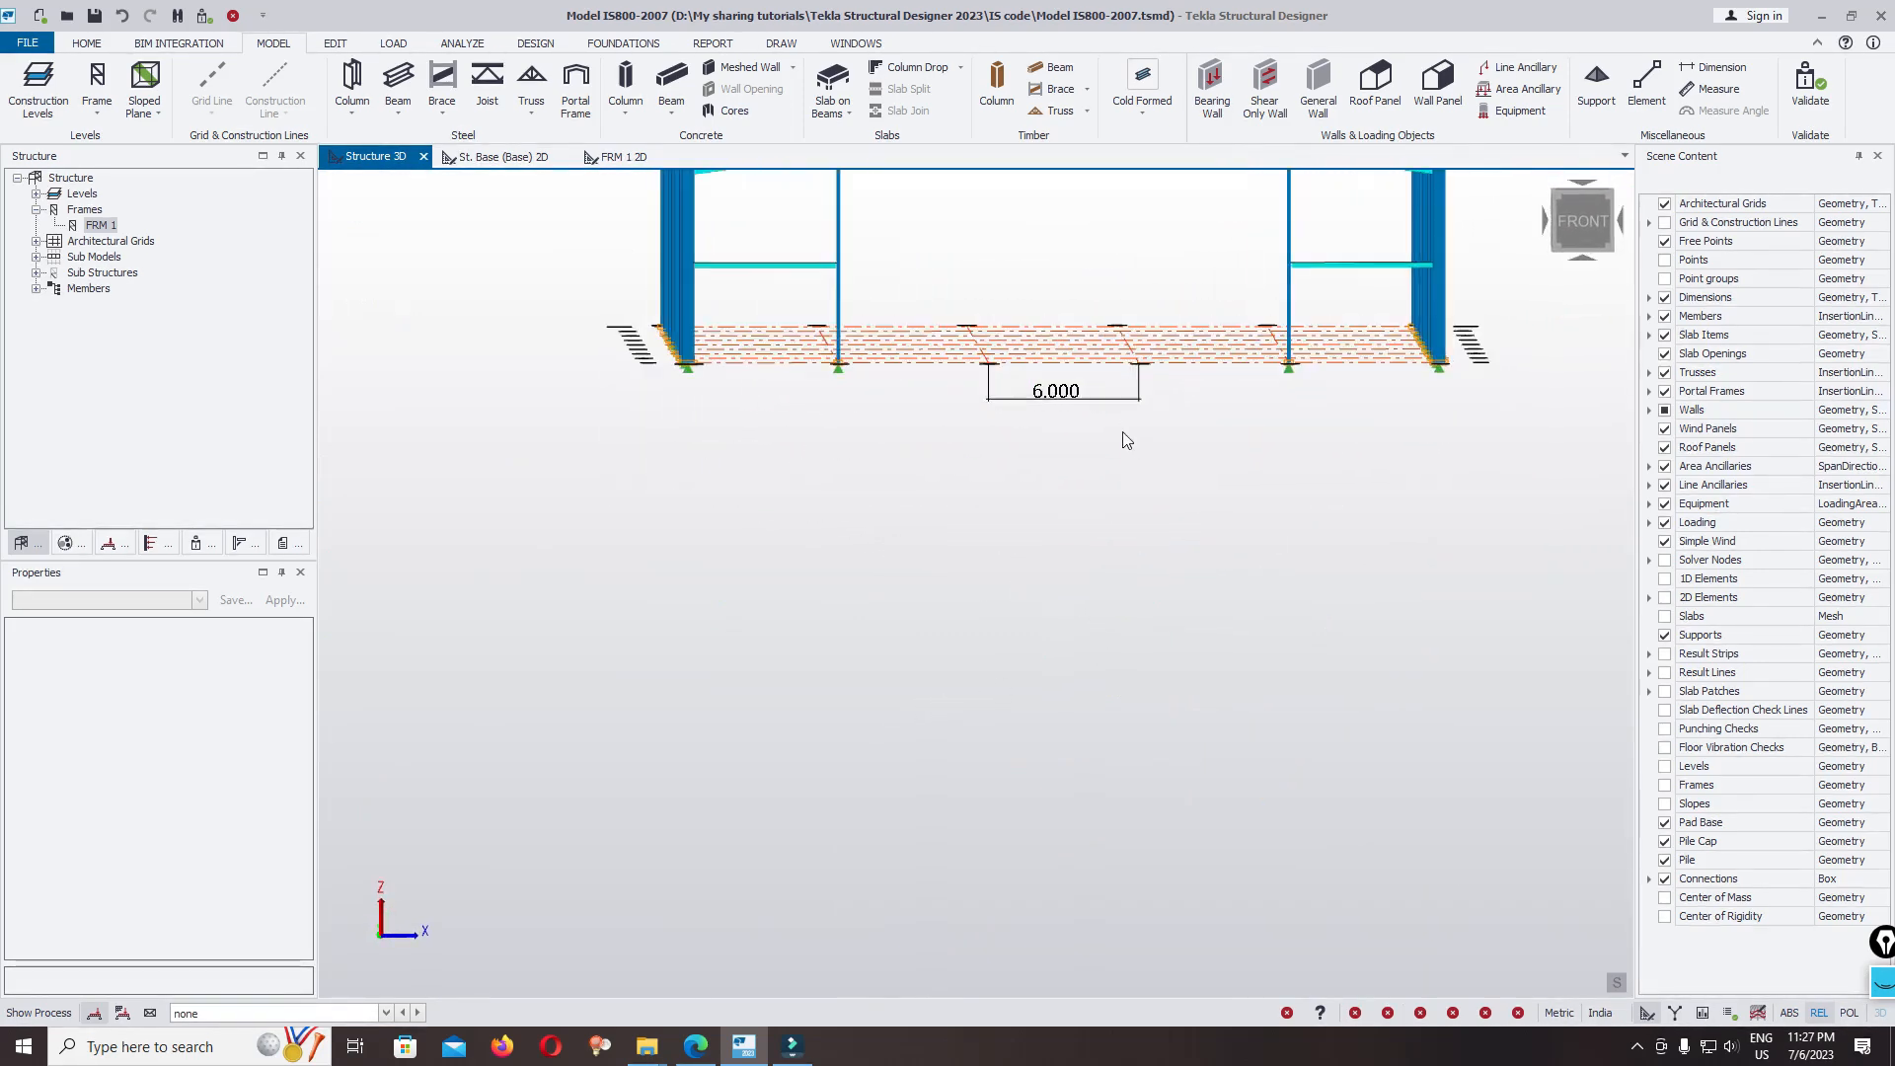
left_click_drag(1368, 220, 800, 302)
scroll(784, 503, "down", 4)
right_click_drag(1167, 470, 1219, 415)
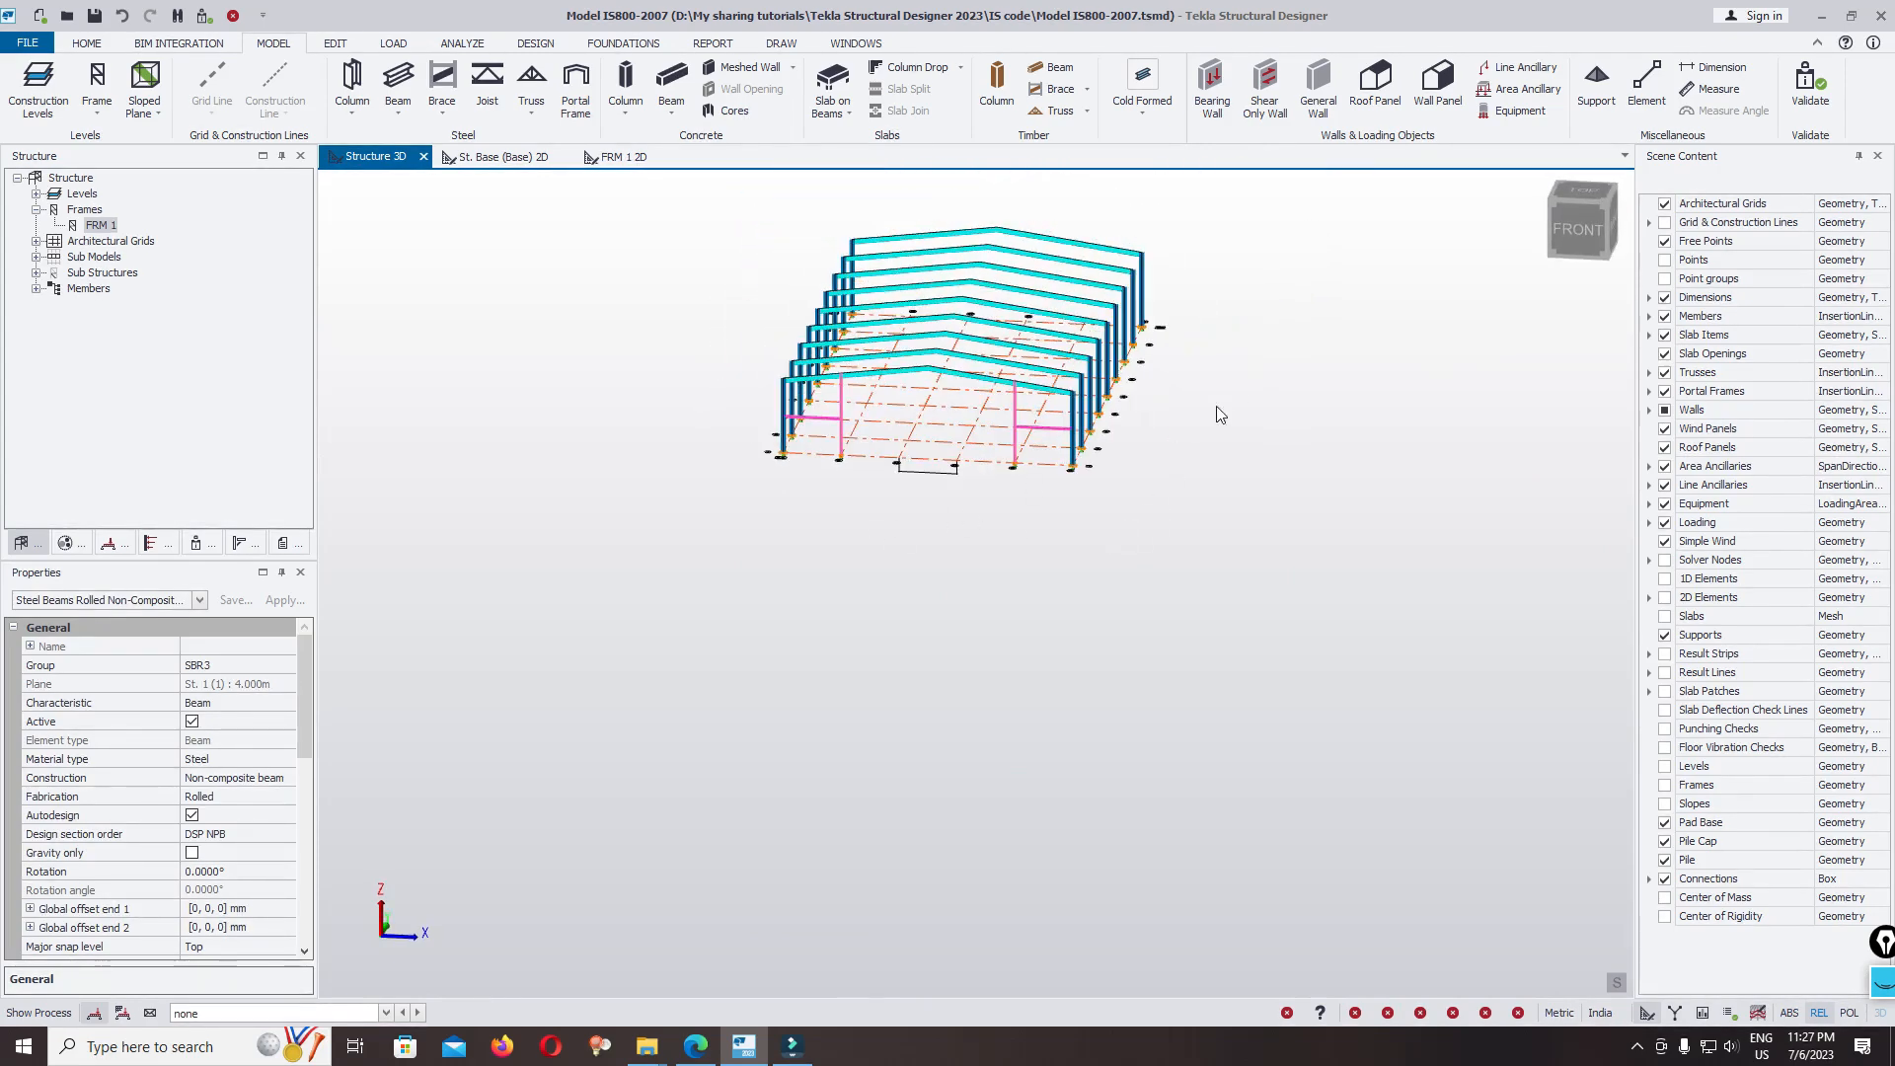
Step: Copy the selected columns and beams from the front column base on line F to the rearmost column base on that line
right_click(1235, 388)
left_click(1275, 450)
left_click(1072, 469)
scroll(1075, 464, "up", 3)
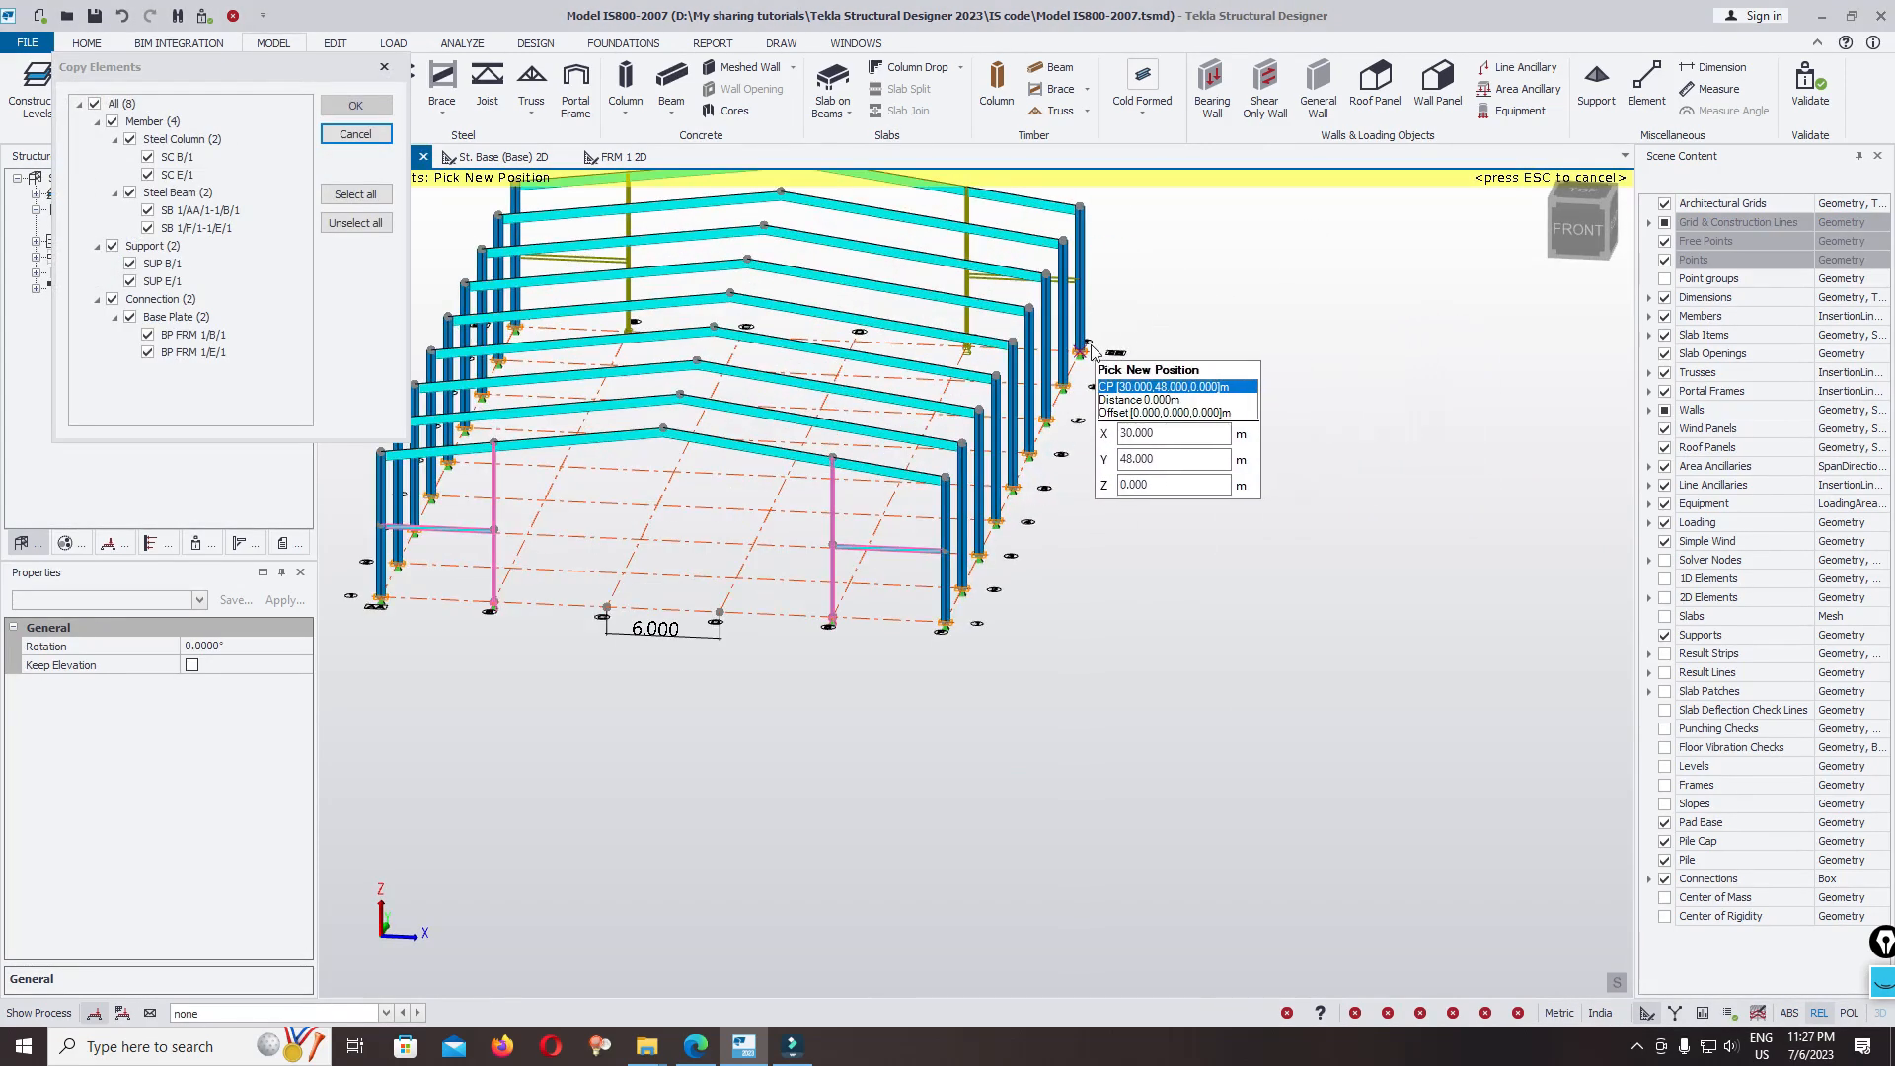
key("Escape")
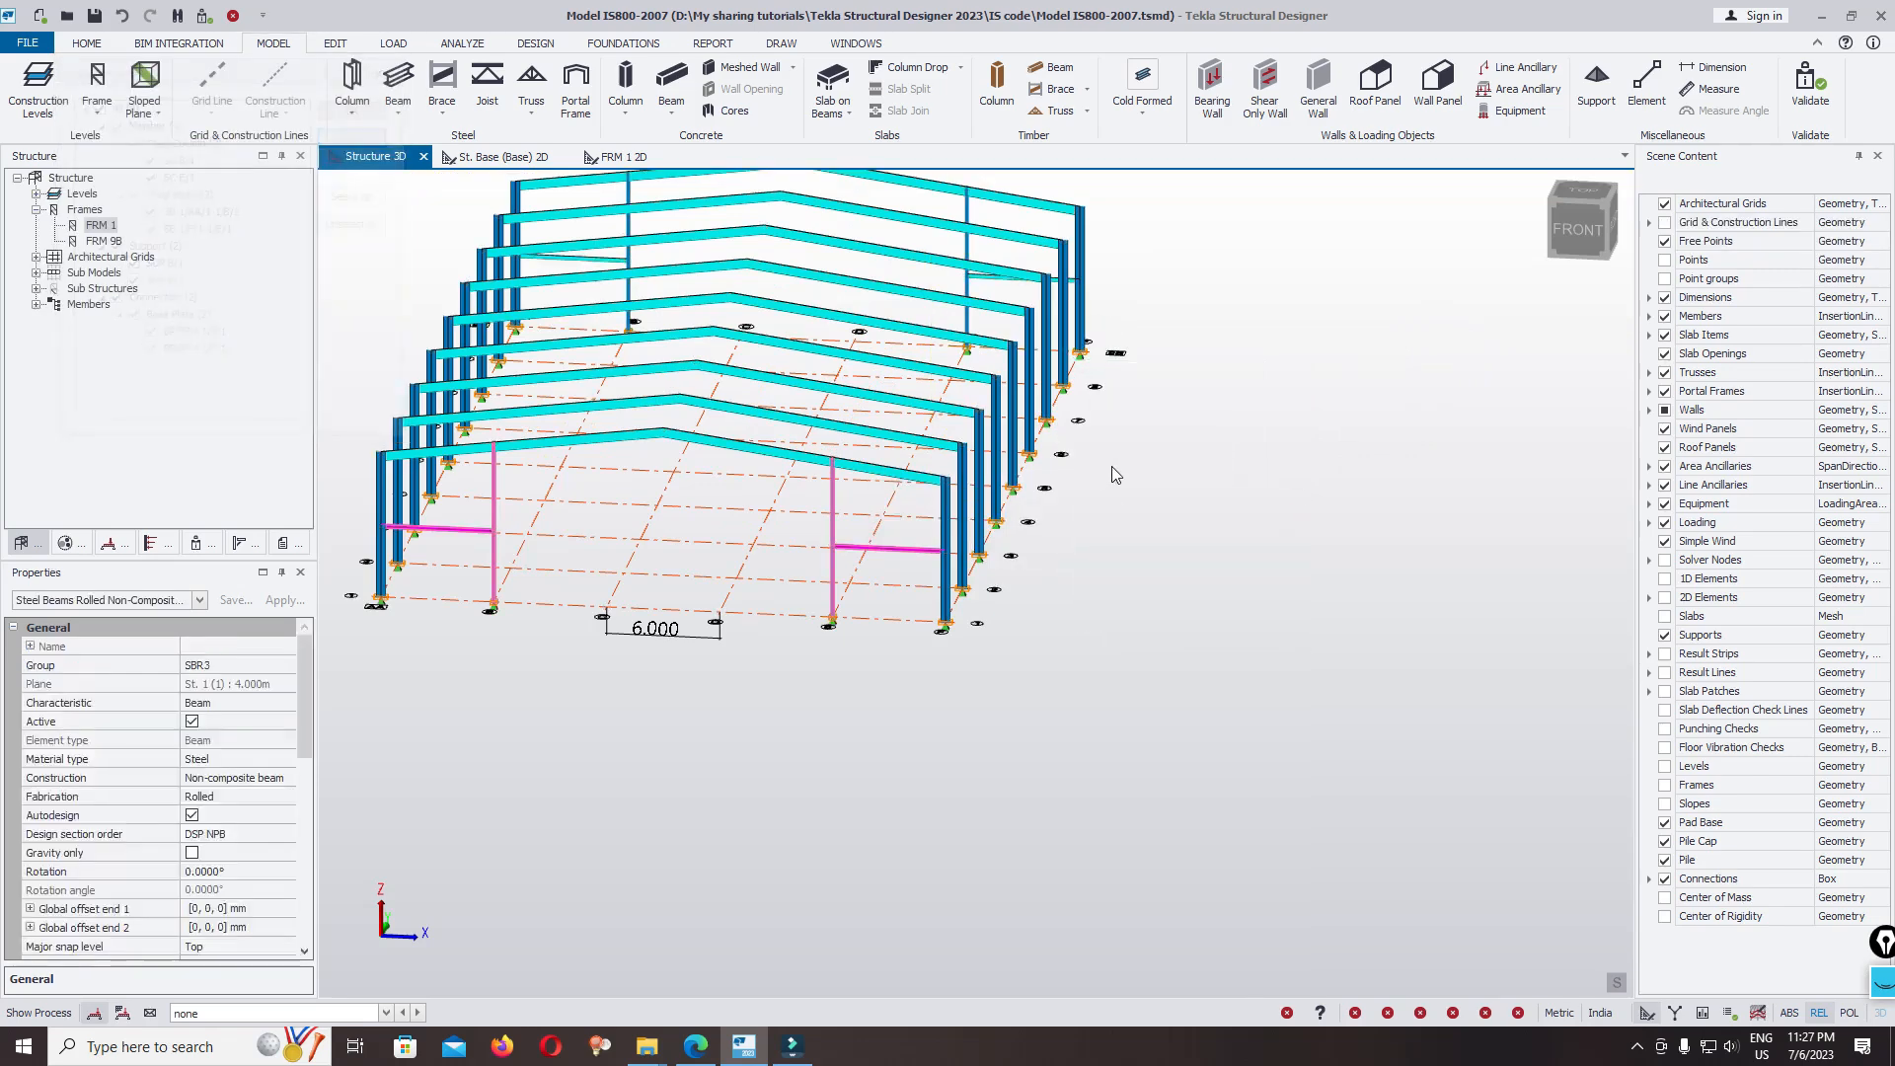
Step: Examine the columns and beams of both end frames in the 3D structure view
scroll(1115, 464, "down", 3)
middle_click_drag(1133, 436, 898, 371)
middle_click_drag(1327, 647, 1238, 656)
middle_click_drag(933, 616, 945, 733)
scroll(944, 733, "up", 6)
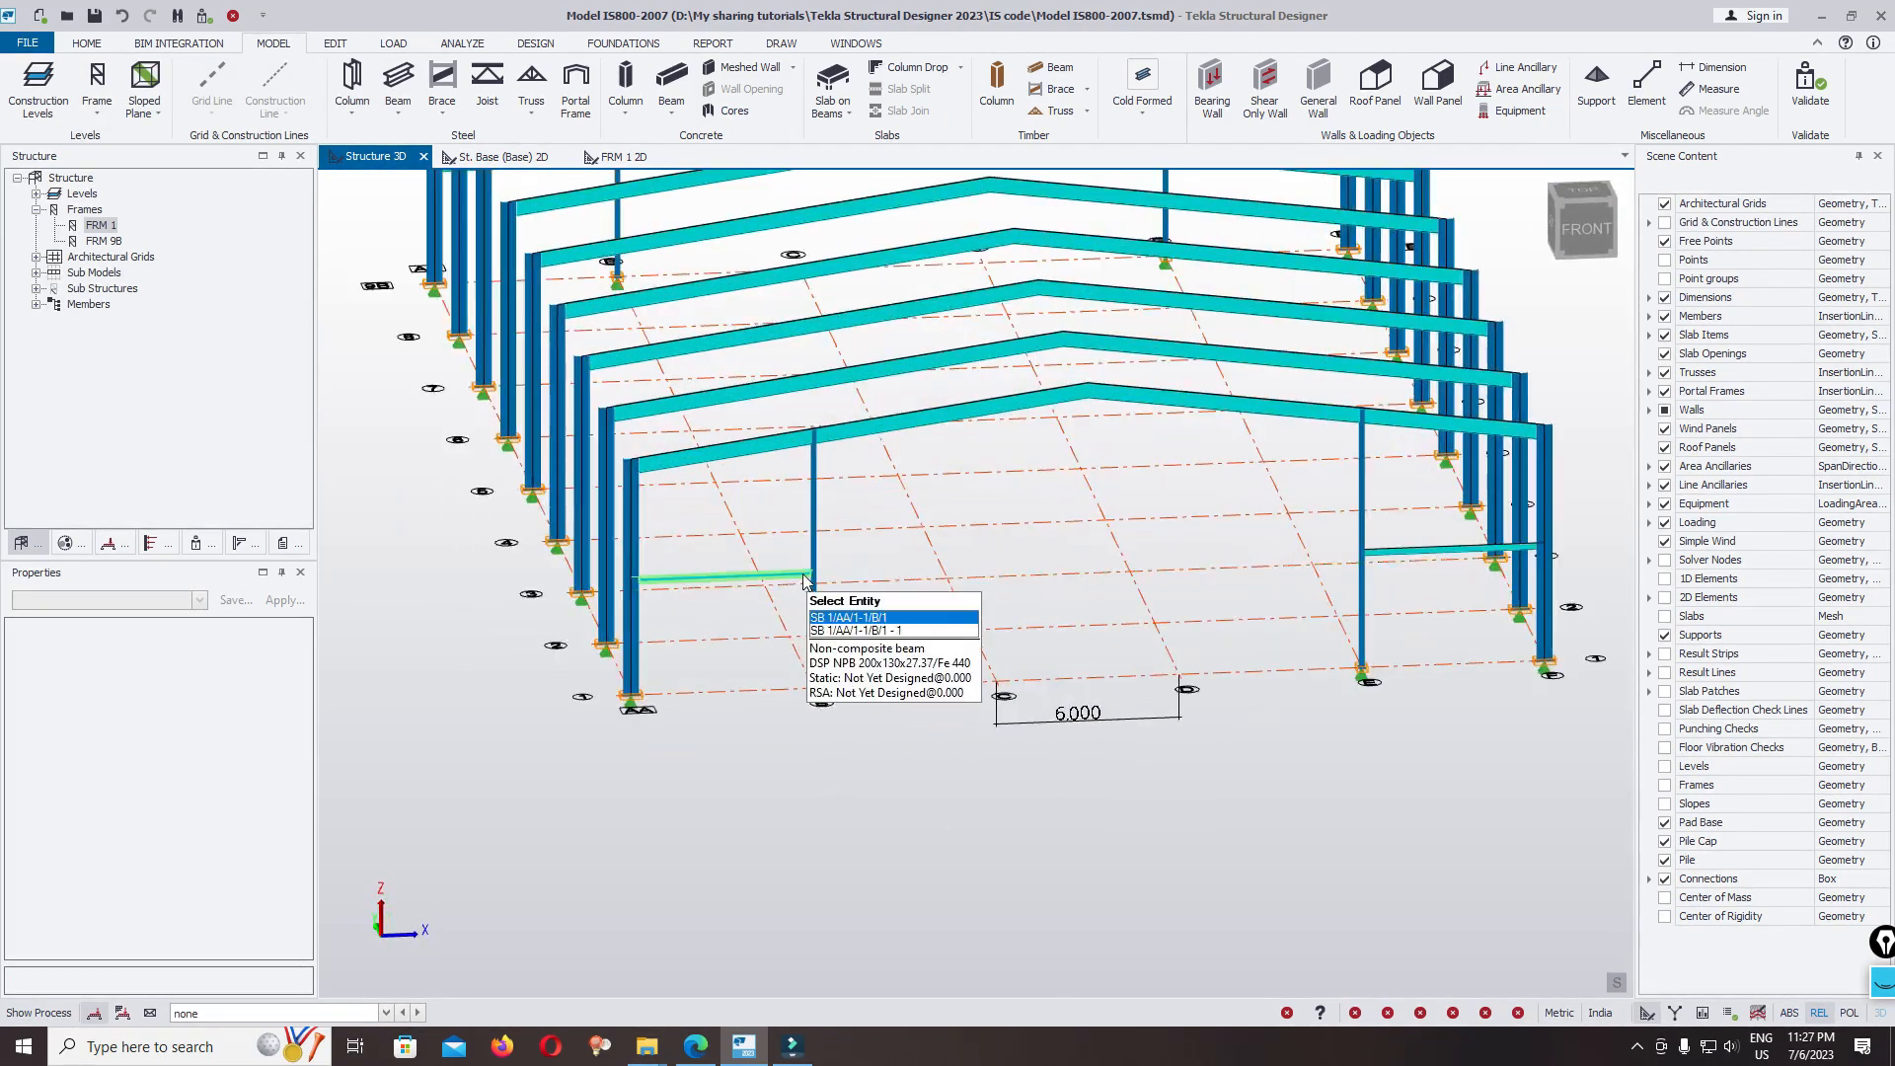
scroll(749, 503, "down", 6)
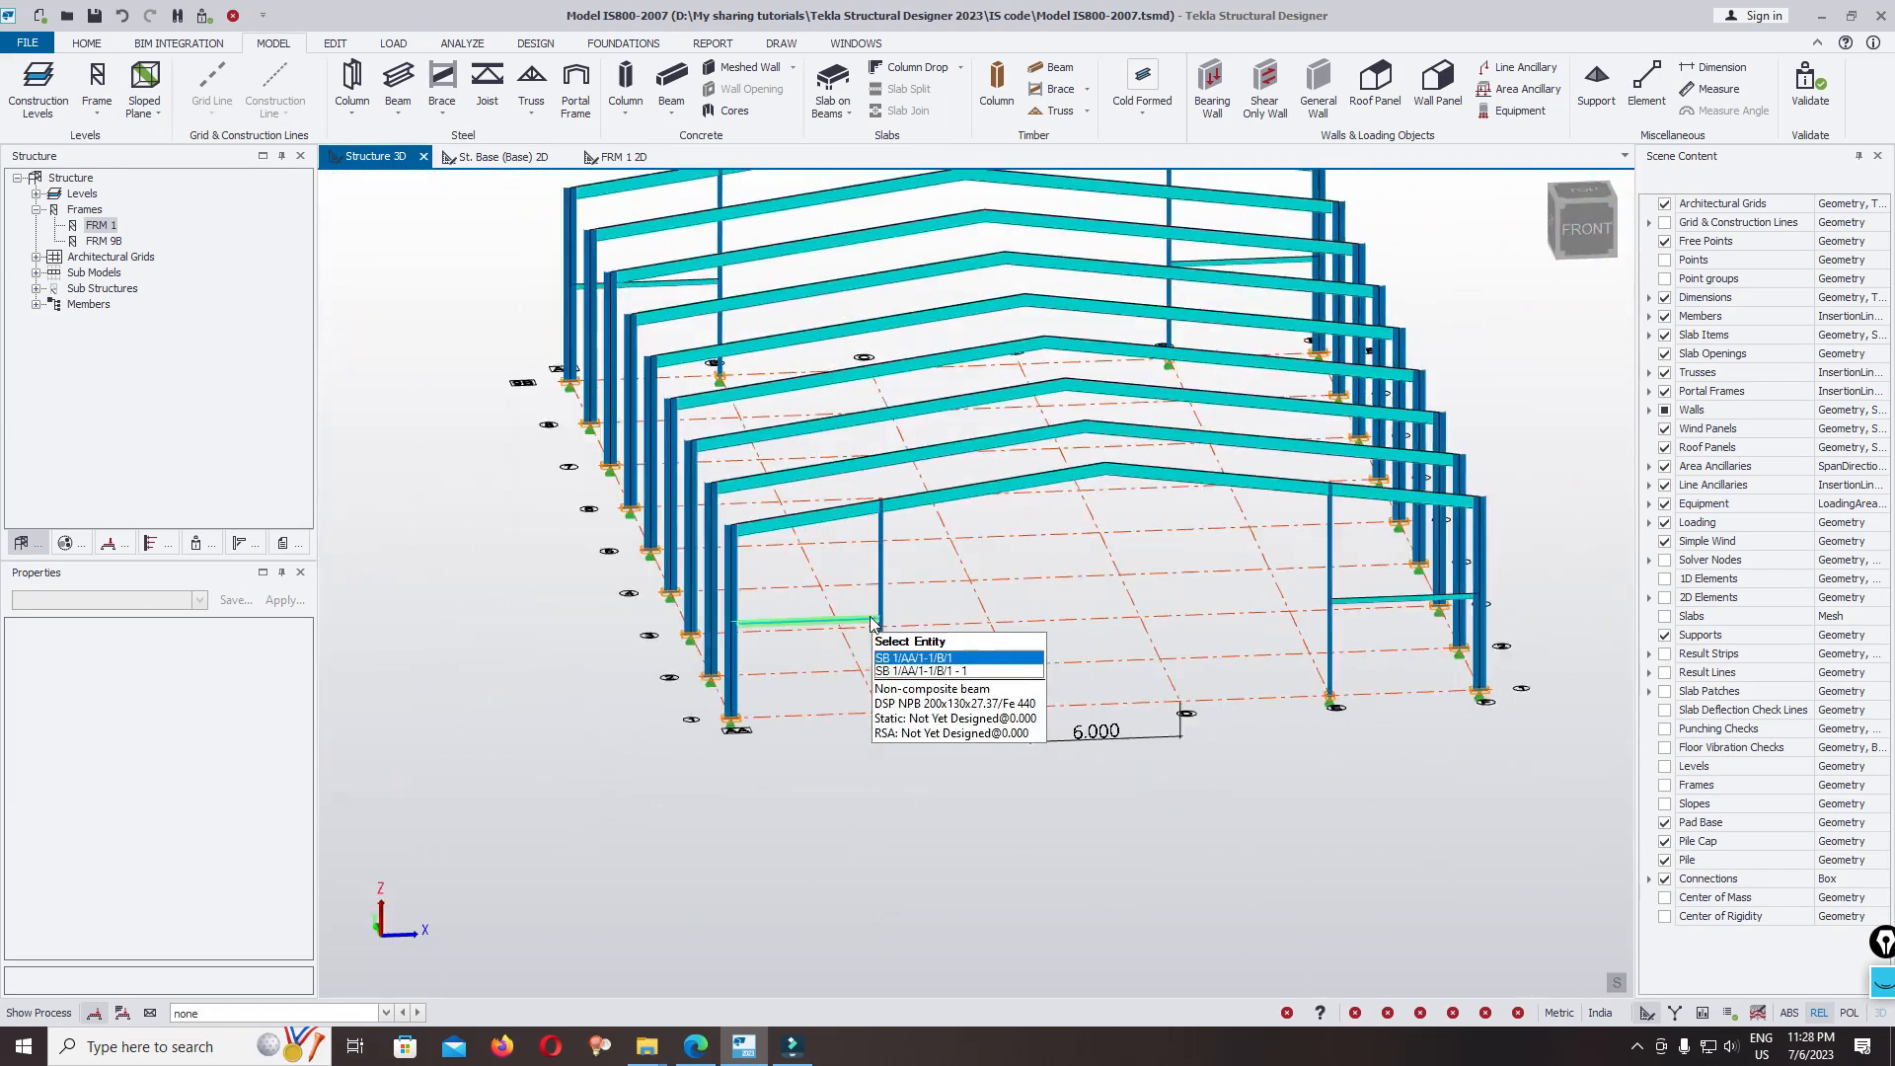
middle_click_drag(1325, 711, 1040, 743)
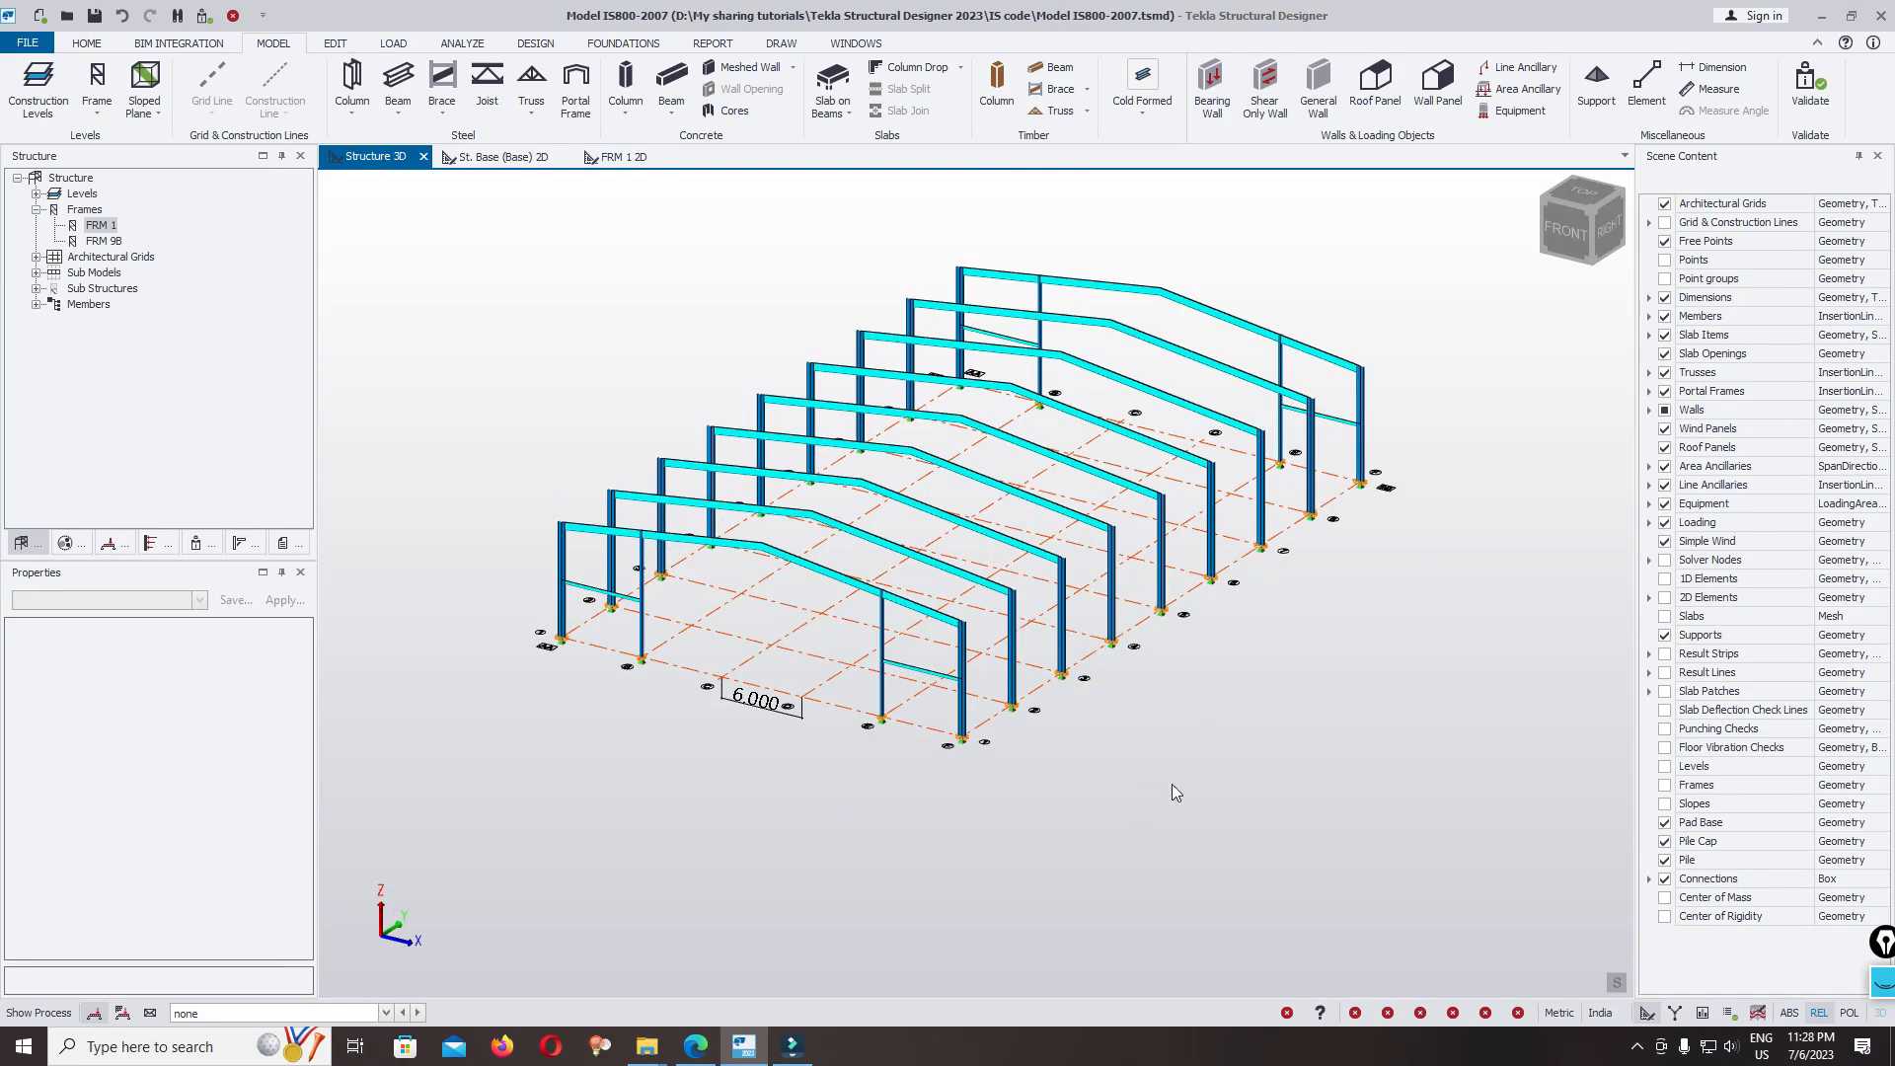
left_click(1638, 1049)
right_click(1656, 969)
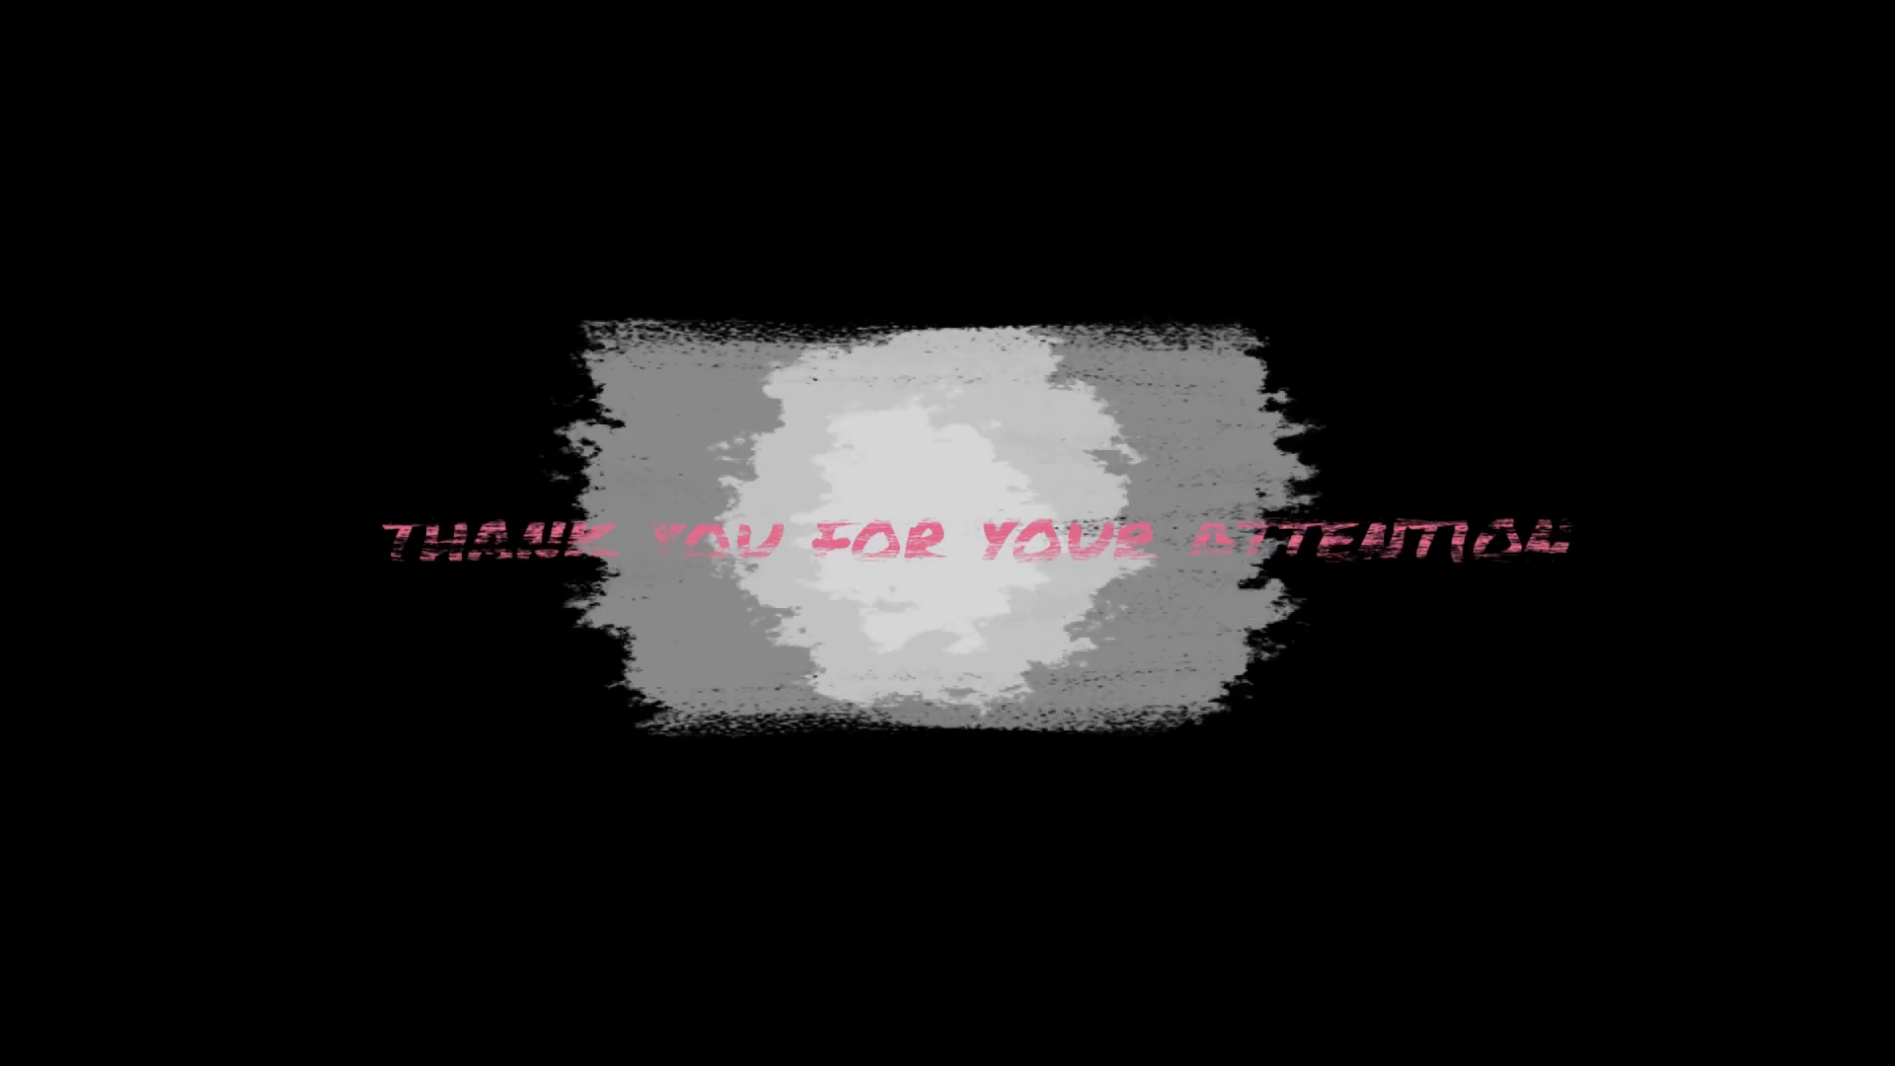